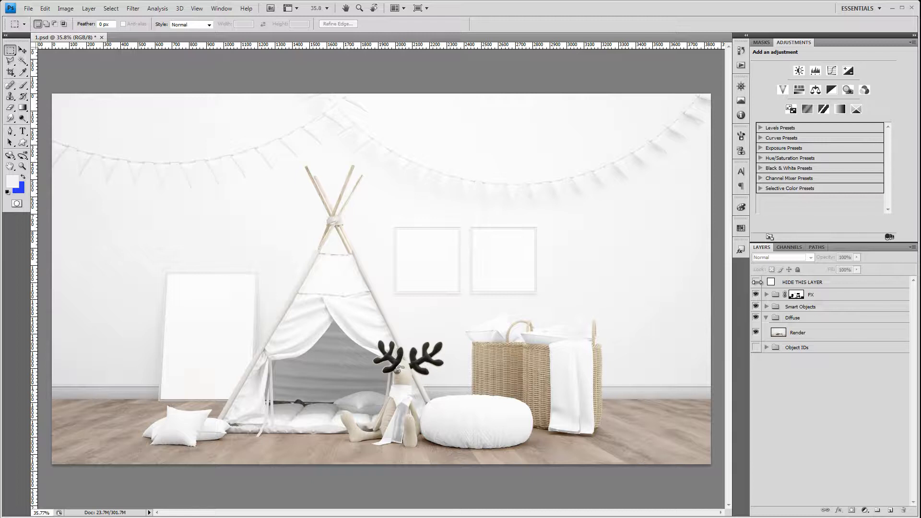
- Toggle visibility of the white cover, FX, Smart Objects and Diffuse groups to preview the room render
left_click(756, 282)
left_click(756, 282)
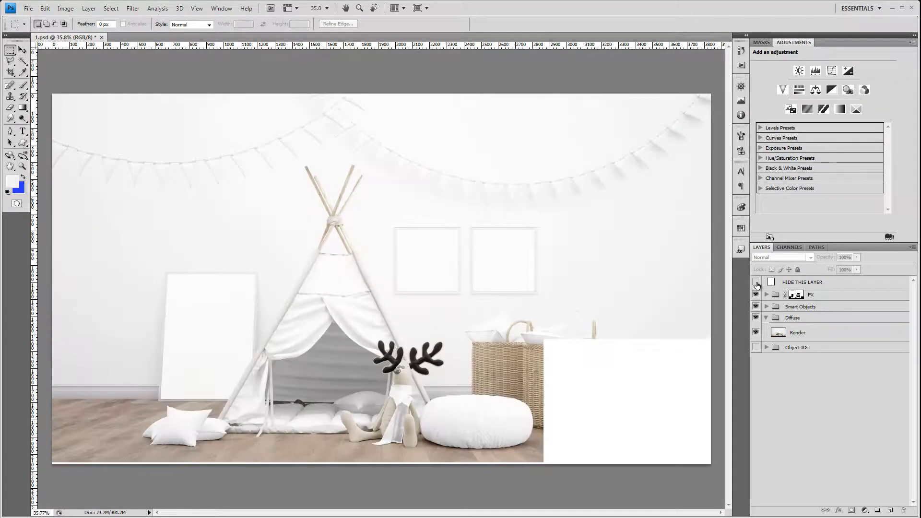
left_click_drag(756, 296, 756, 307)
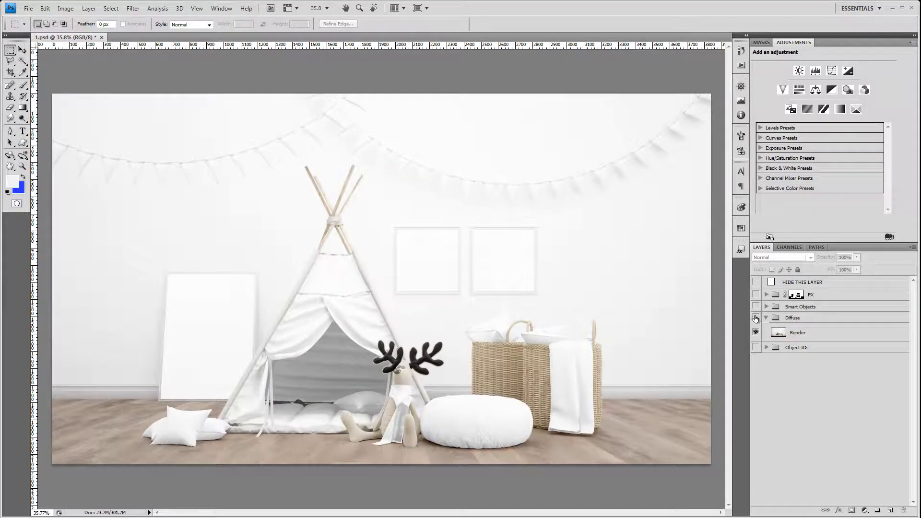
left_click(765, 317)
left_click(756, 317)
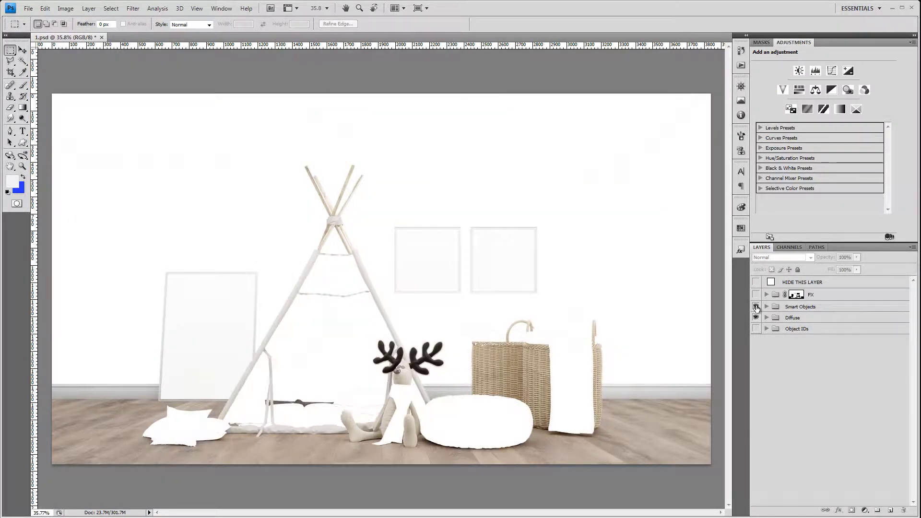
left_click(756, 295)
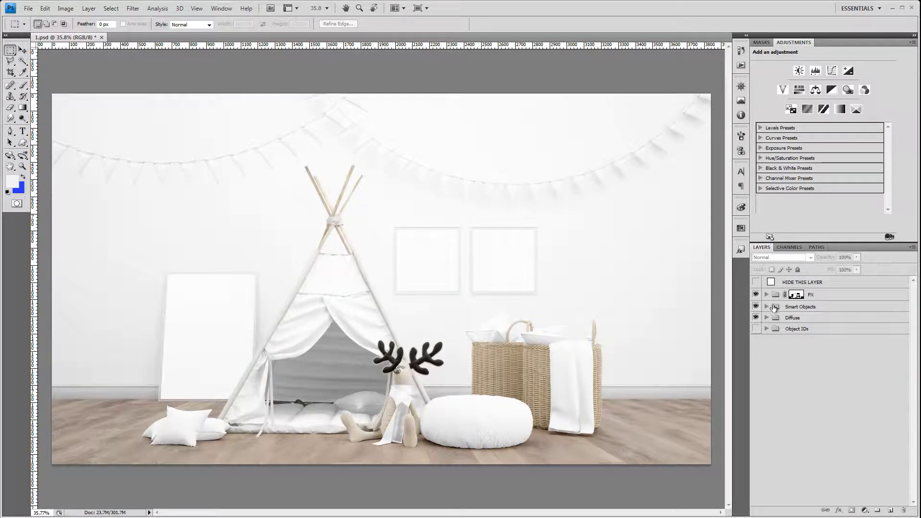
left_click(766, 317)
left_click(767, 317)
- Step through the Flags, Canvas and Wall and Floor groups inside Smart Objects
left_click(811, 319)
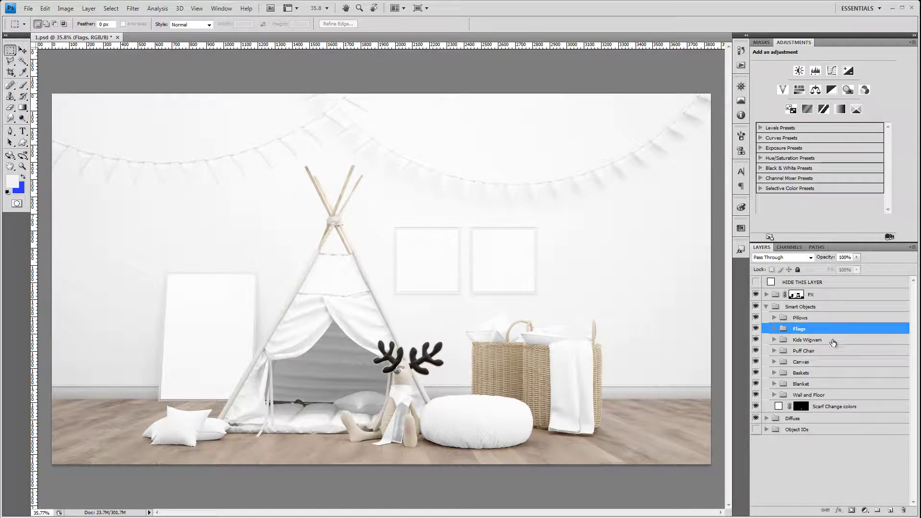
left_click(834, 342)
left_click(833, 363)
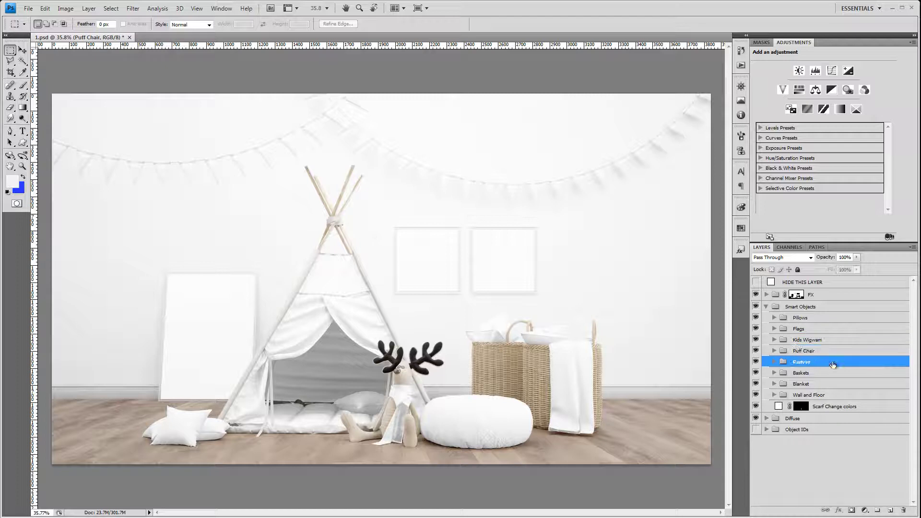
left_click(832, 373)
left_click(831, 394)
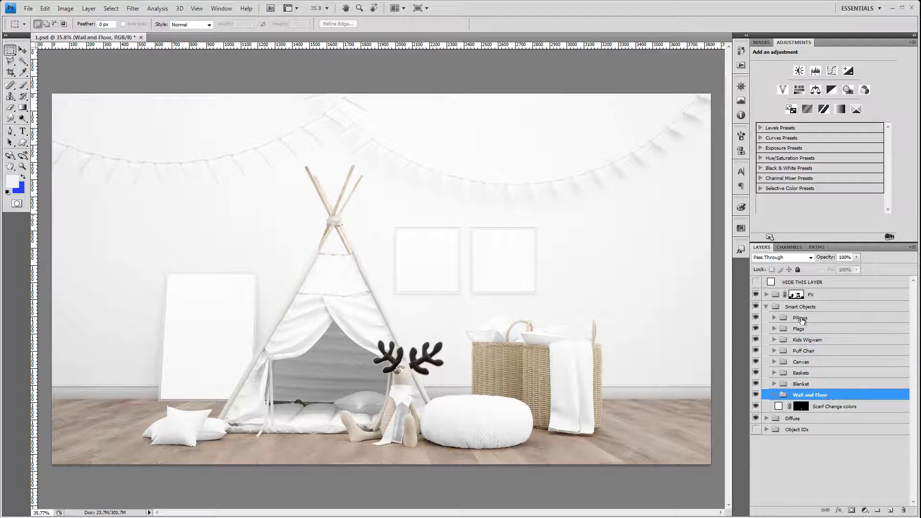
- Inspect the FX group's layers, then expand Canvas and select its first smart object layer
left_click(766, 294)
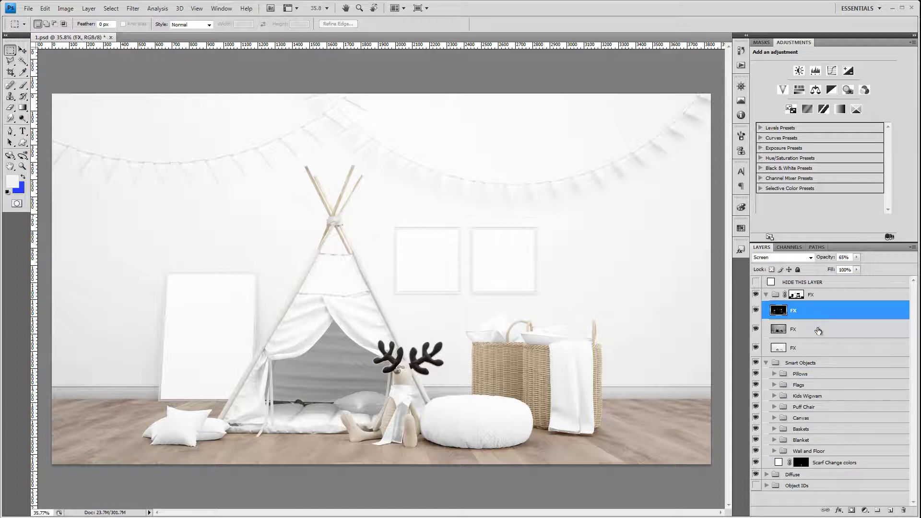
key("alt+bracketleft")
key("alt+bracketleft")
left_click(767, 294)
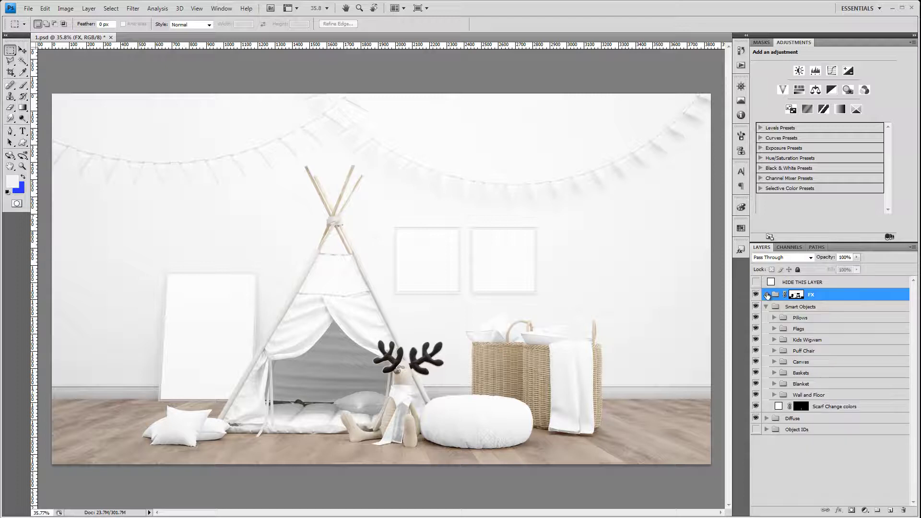
left_click(814, 318)
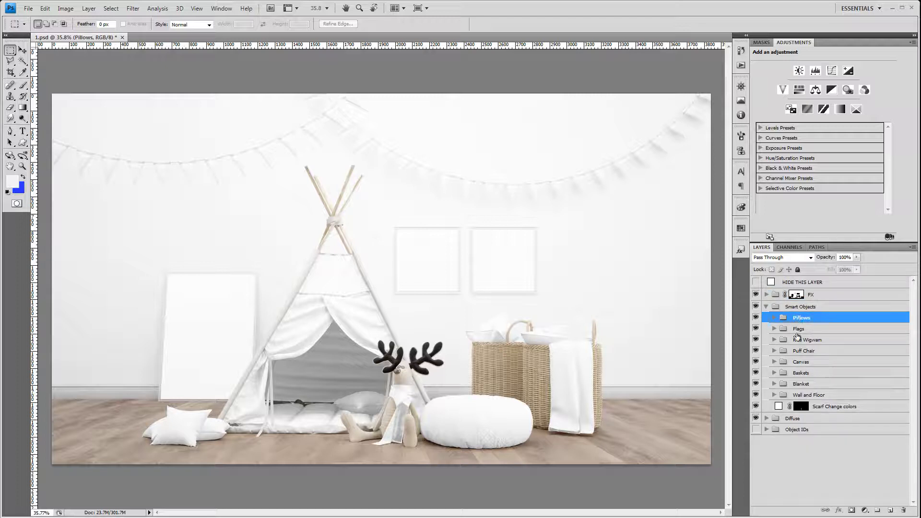
left_click(774, 362)
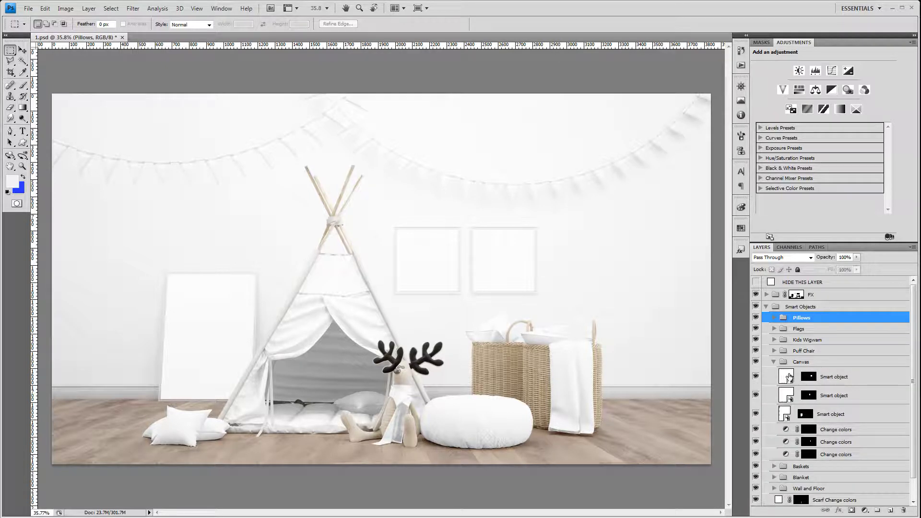
left_click(786, 376)
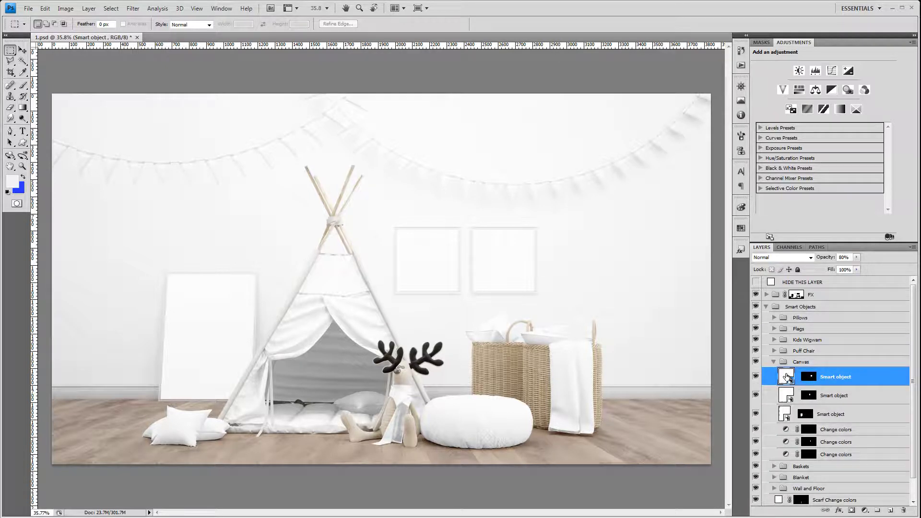
- Paste the watercolour rabbit image into the right frame's smart object
double_click(786, 377)
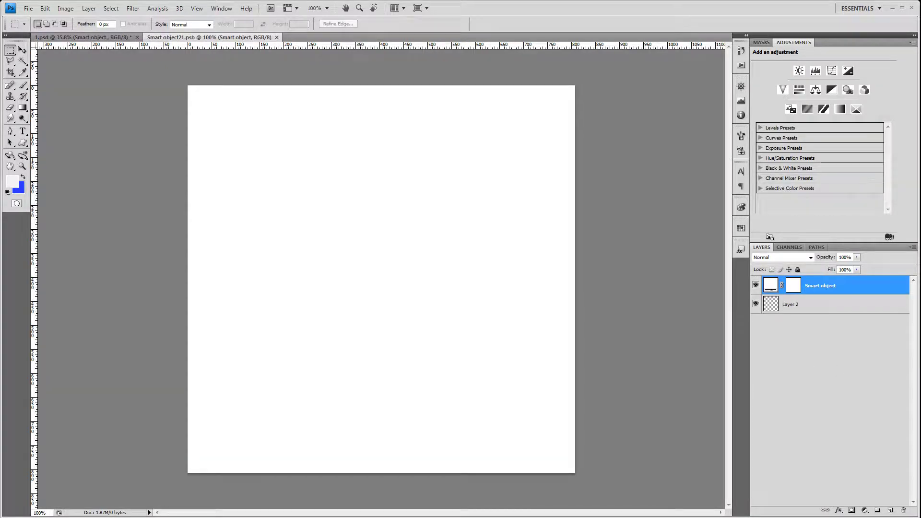
left_click_drag(589, 245, 547, 242)
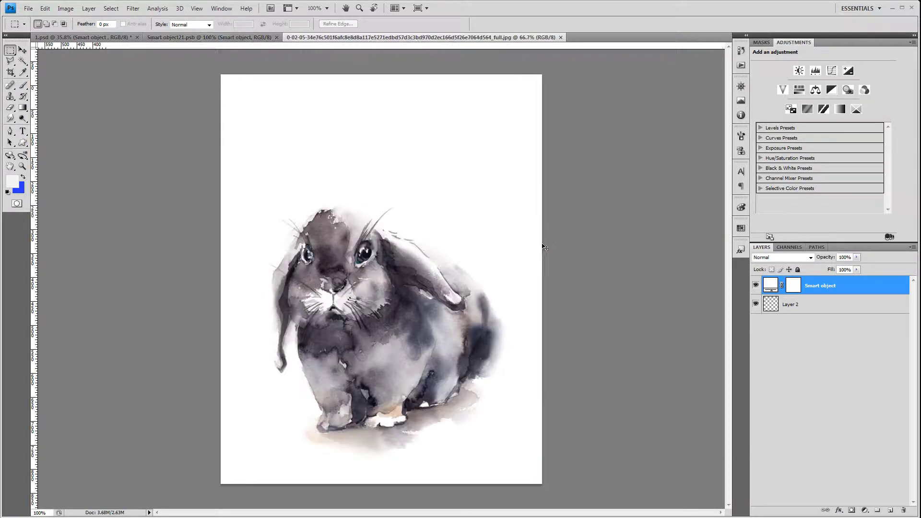
key("ctrl+c")
key("ctrl+w")
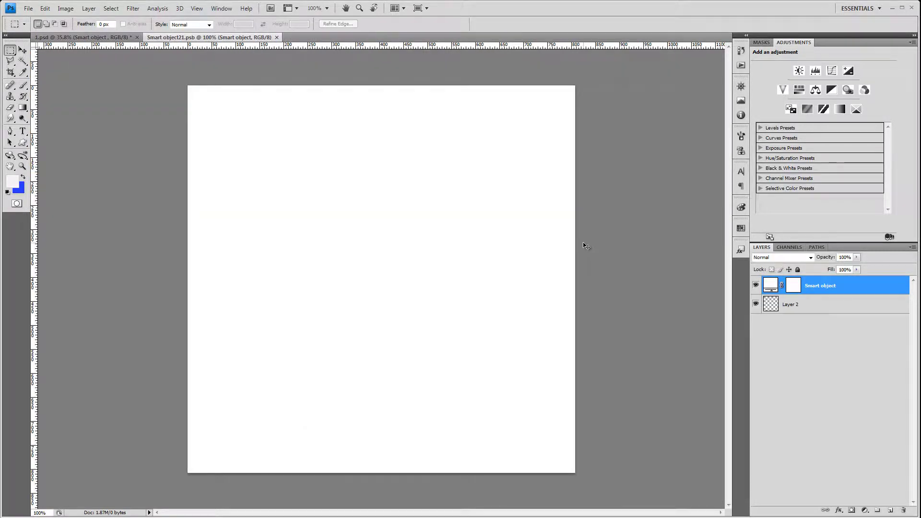
key("ctrl+v")
- Scale the rabbit to about 87% and position it to fill the frame canvas
left_click_drag(563, 254, 407, 267)
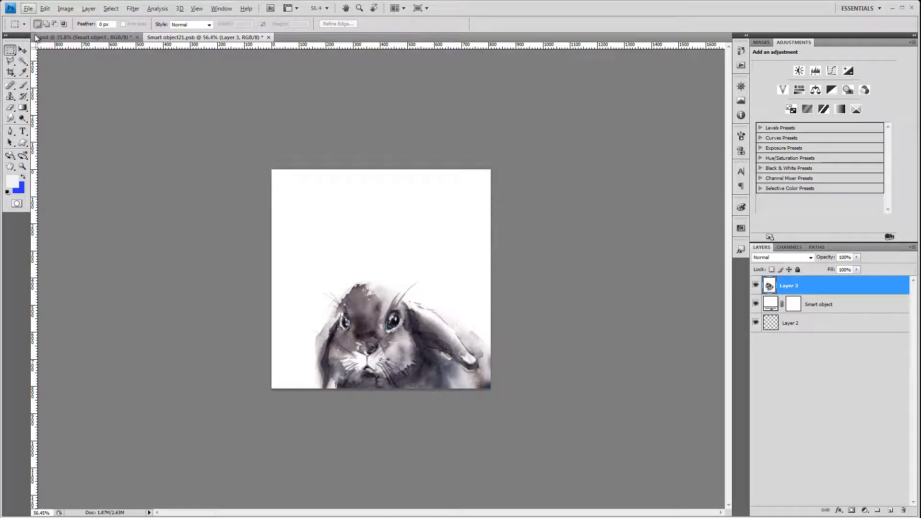
left_click(23, 49)
left_click_drag(287, 232, 191, 235)
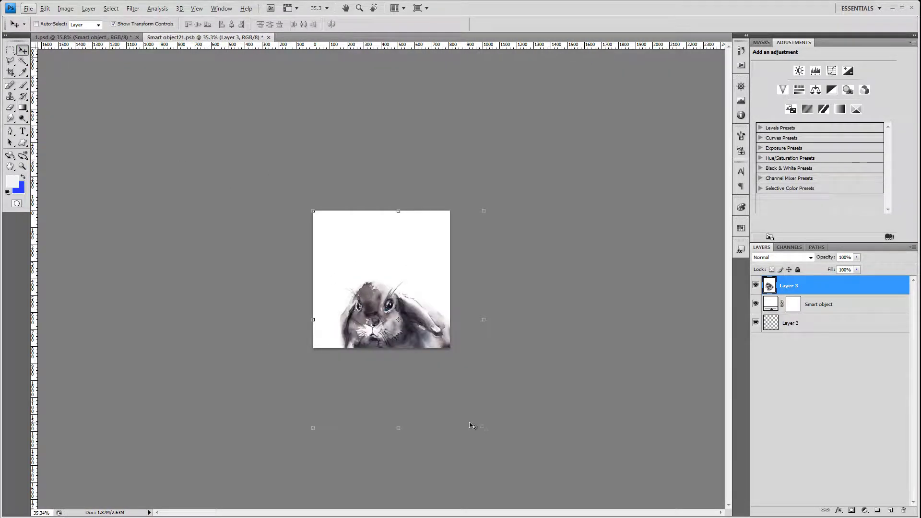
left_click_drag(479, 426, 447, 385)
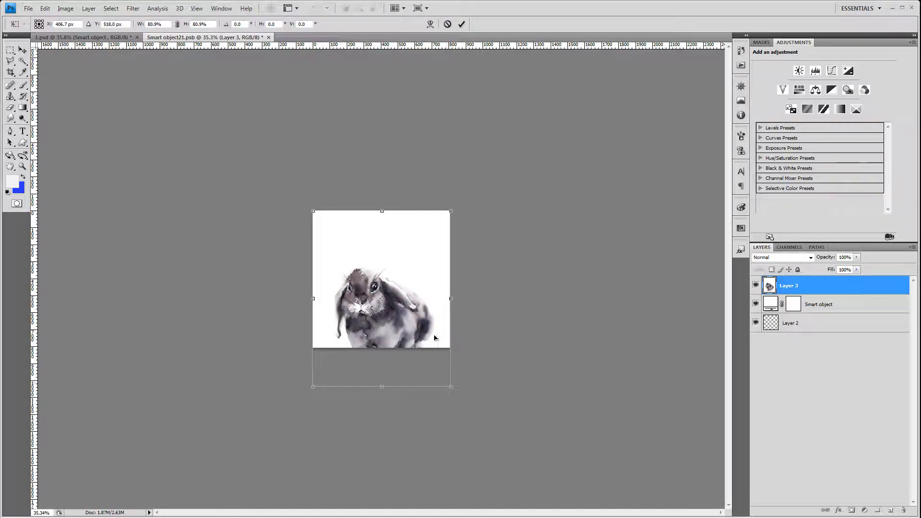
left_click_drag(434, 333, 434, 306)
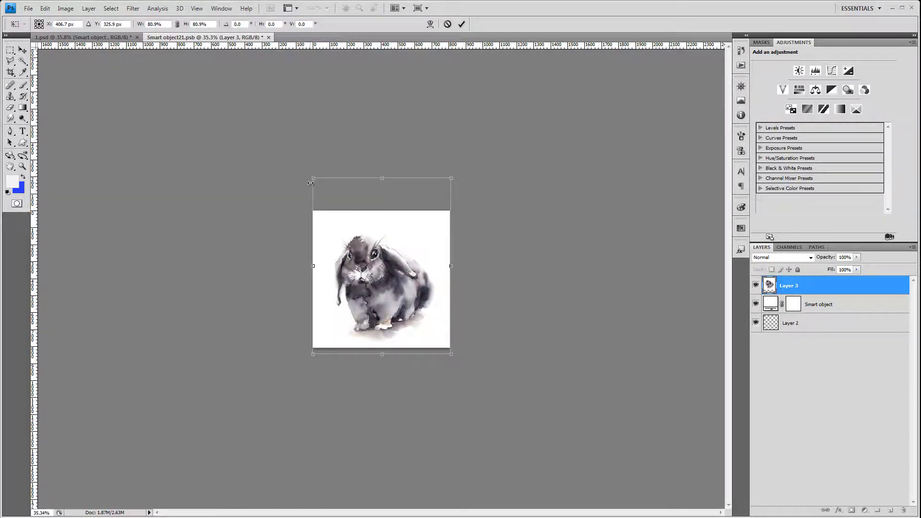
left_click_drag(313, 180, 305, 166)
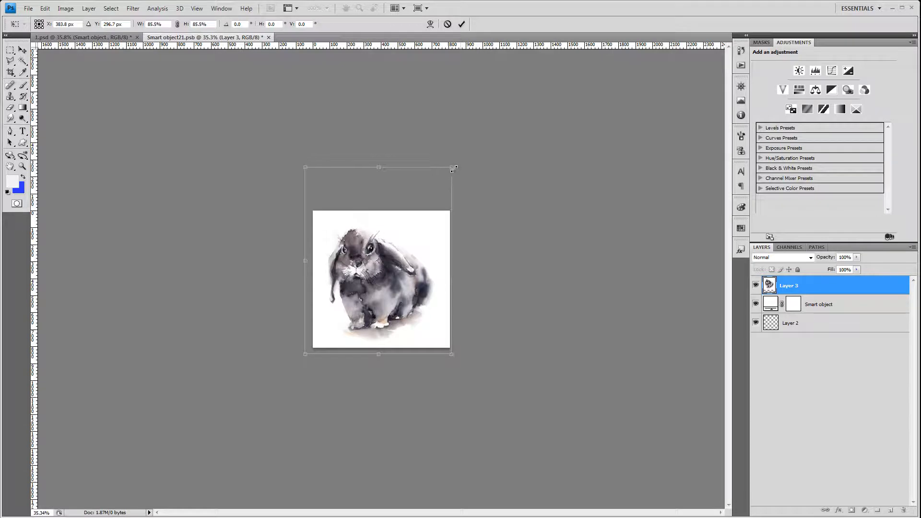
left_click_drag(453, 167, 459, 169)
key("Return")
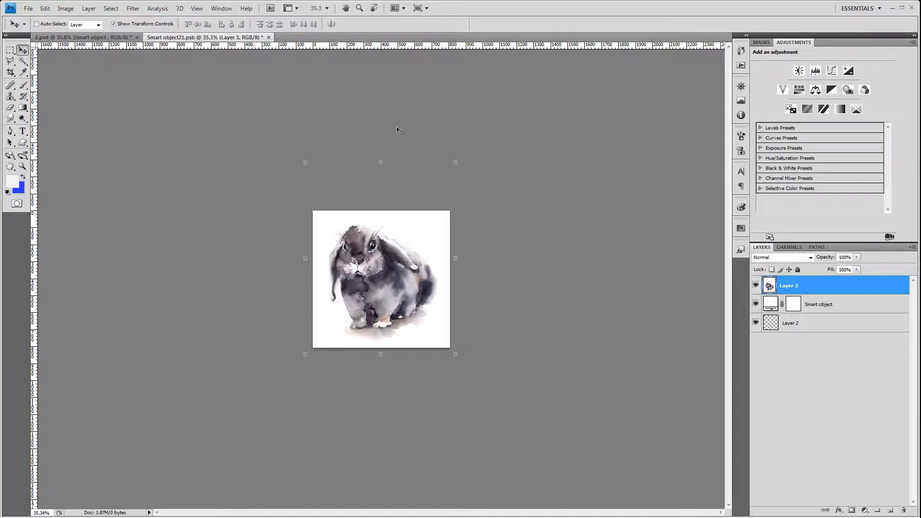
- Close the smart object and save the rabbit back into the mockup
left_click(269, 37)
left_click(422, 210)
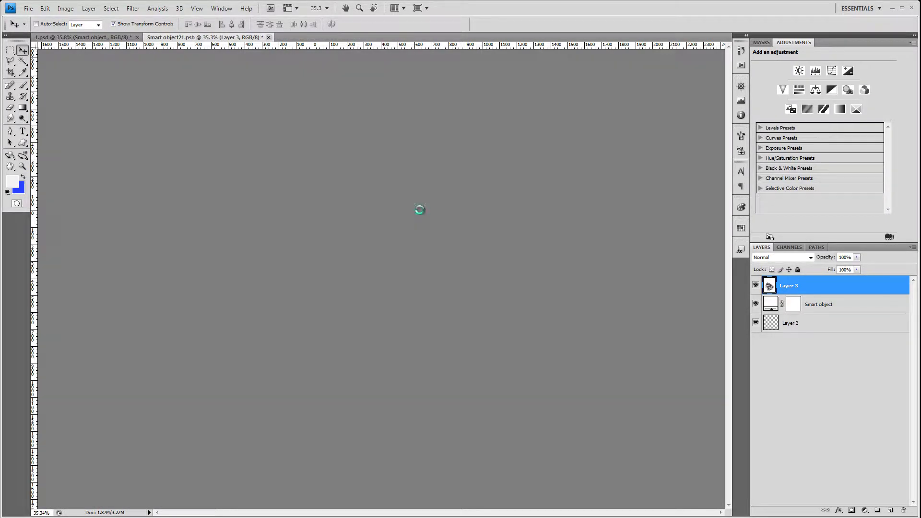
scroll(508, 261, "up", 2)
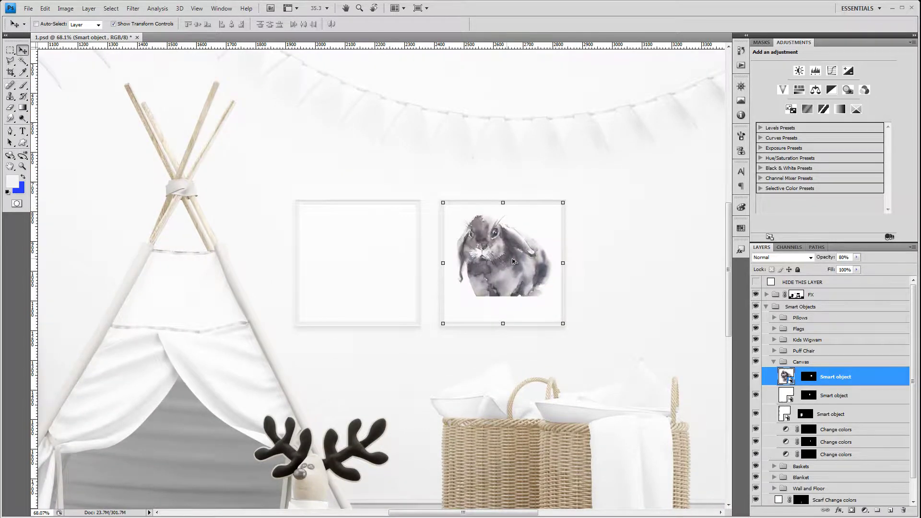
scroll(555, 298, "down", 2)
scroll(556, 298, "down", 1)
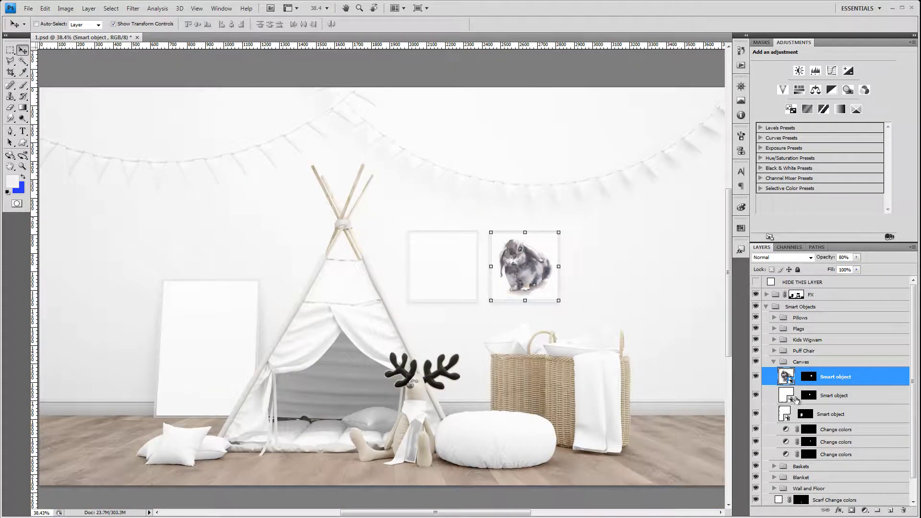
- Paste the elephant drawing into the left frame's smart object
double_click(786, 395)
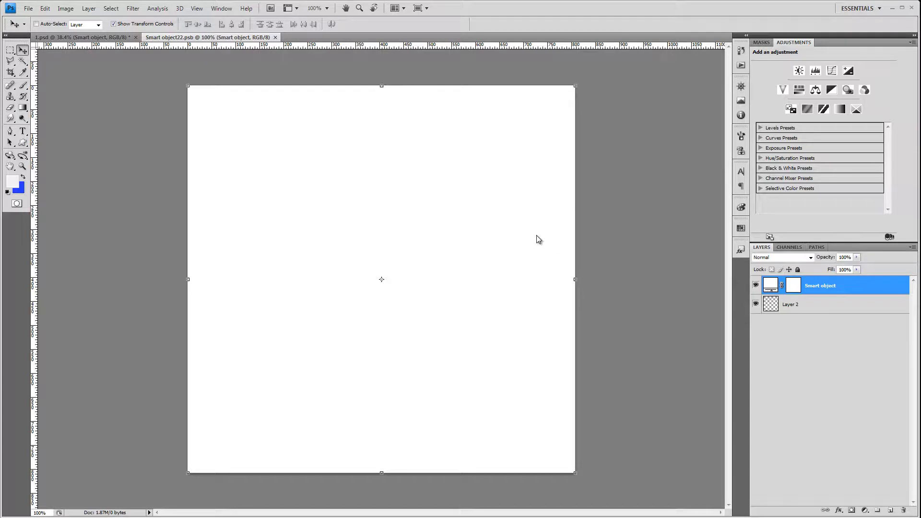
left_click_drag(686, 226, 544, 235)
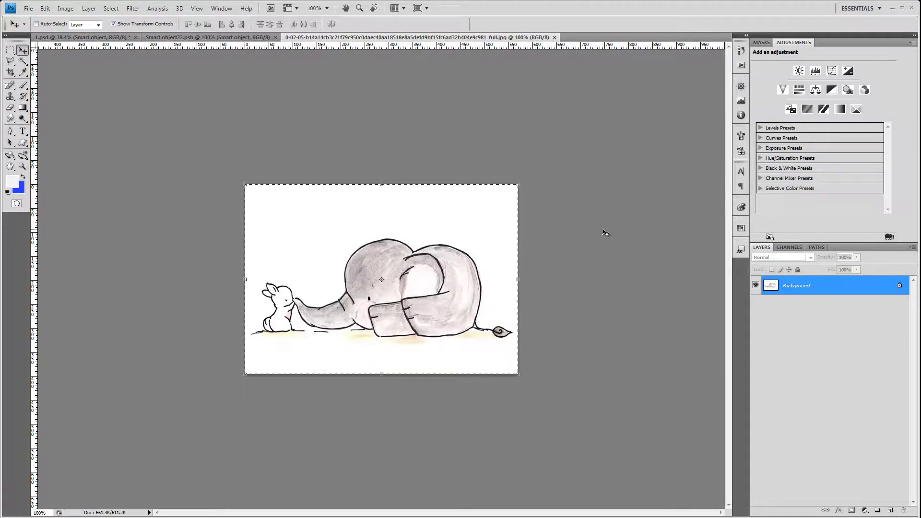
key("ctrl+c")
key("ctrl+w")
key("ctrl+v")
- Centre and slightly widen the elephant, then save it back into the mockup
mouse_move(423, 247)
left_mouse_down()
mouse_move(405, 291)
mouse_move(501, 249)
left_mouse_up()
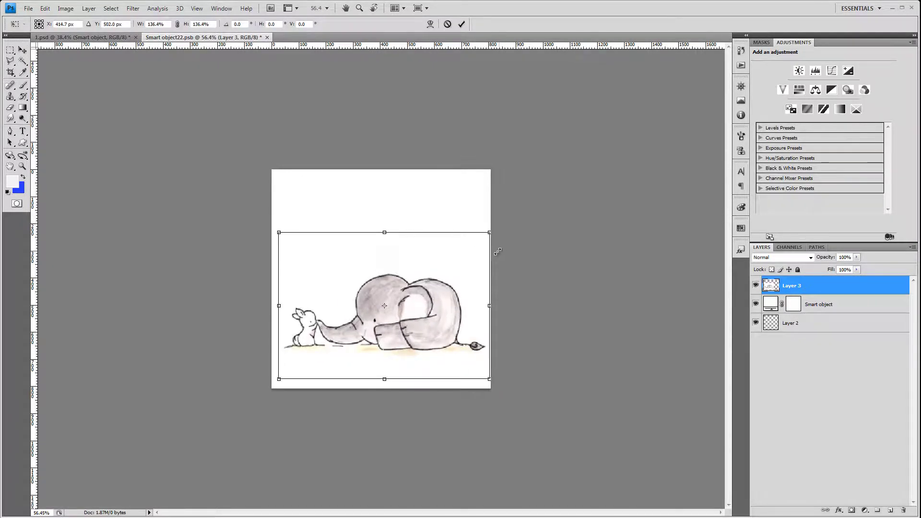
left_click_drag(448, 265, 448, 227)
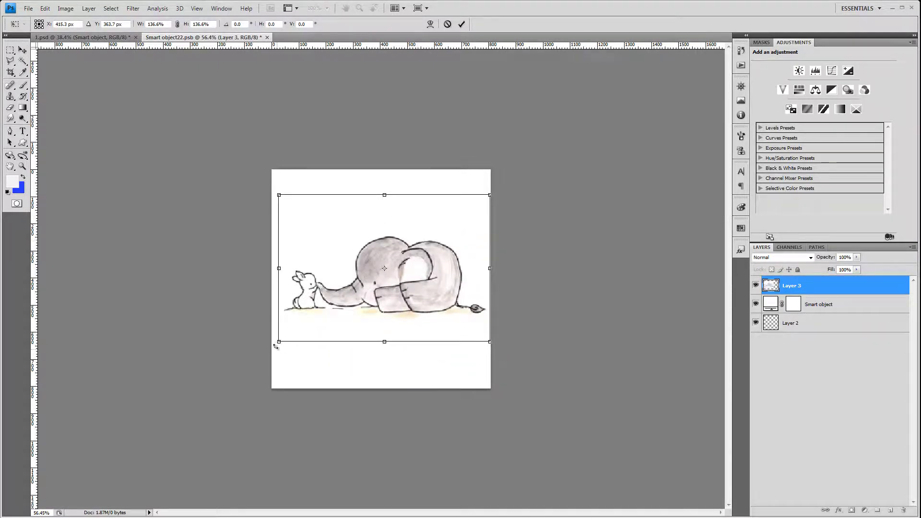
left_click_drag(279, 343, 273, 346)
key("Return")
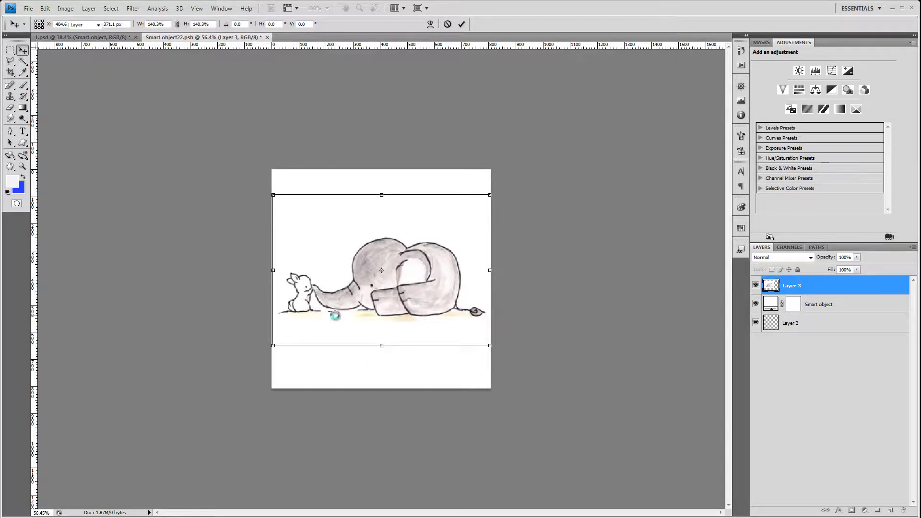
left_click(267, 37)
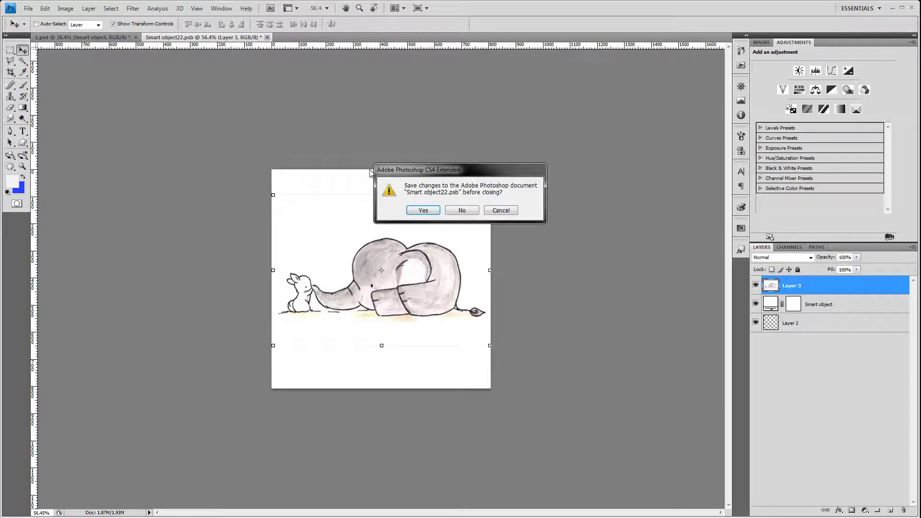
left_click(419, 210)
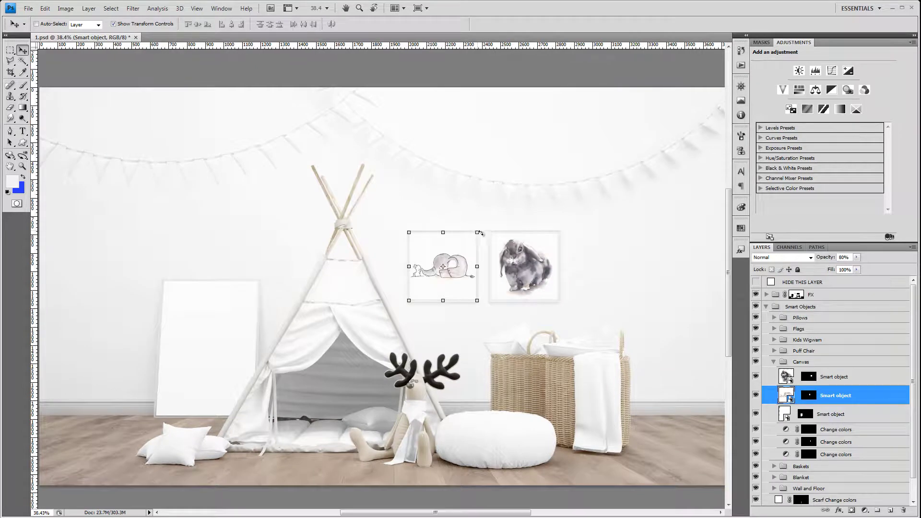
left_click(784, 413)
- Paste the watercolour owl image into the leaning canvas's smart object
double_click(783, 414)
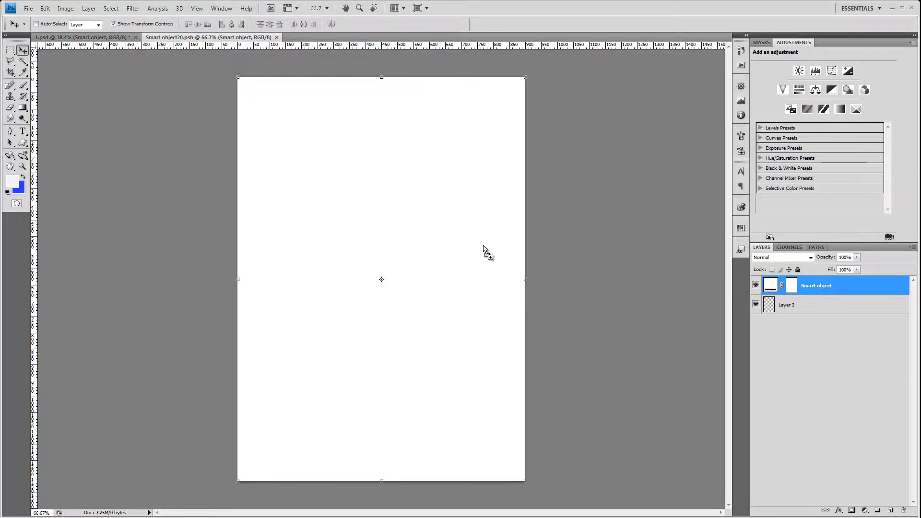
left_click_drag(483, 251, 384, 246)
key("ctrl+c")
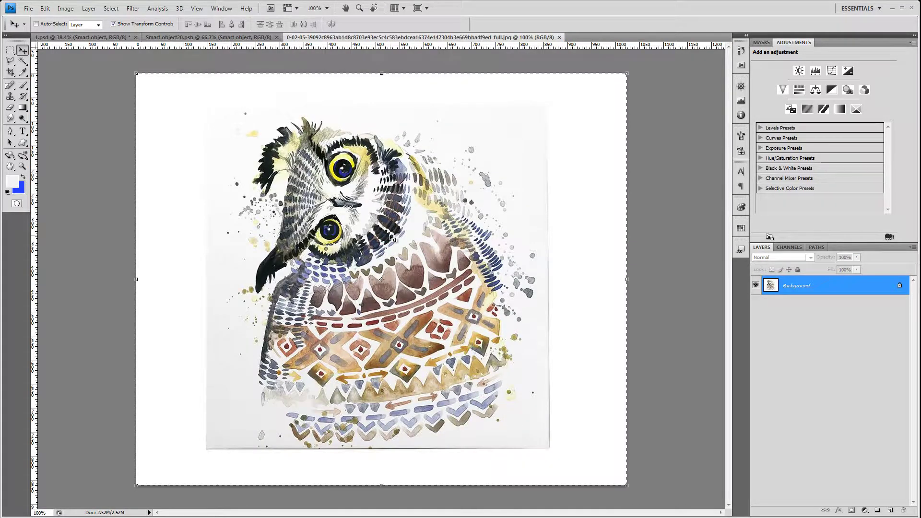
key("ctrl+w")
key("ctrl+v")
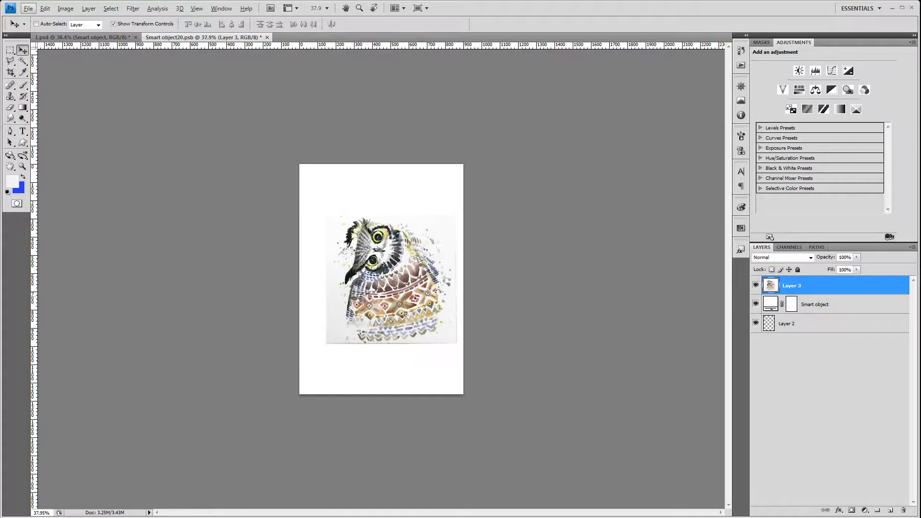
- Enlarge the owl to about 130% and position it to fill the canvas
left_click_drag(448, 291, 405, 349)
key("ctrl+t")
left_click_drag(445, 257, 546, 157)
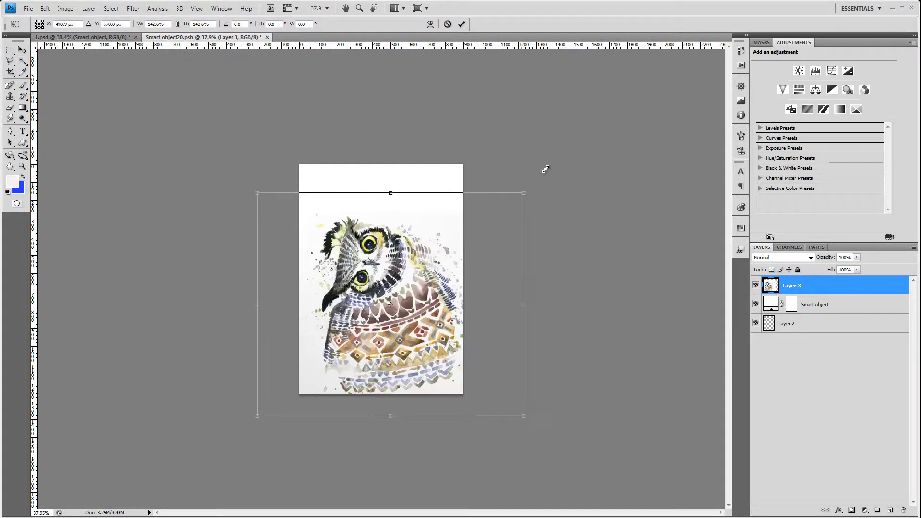
left_click_drag(479, 201, 482, 216)
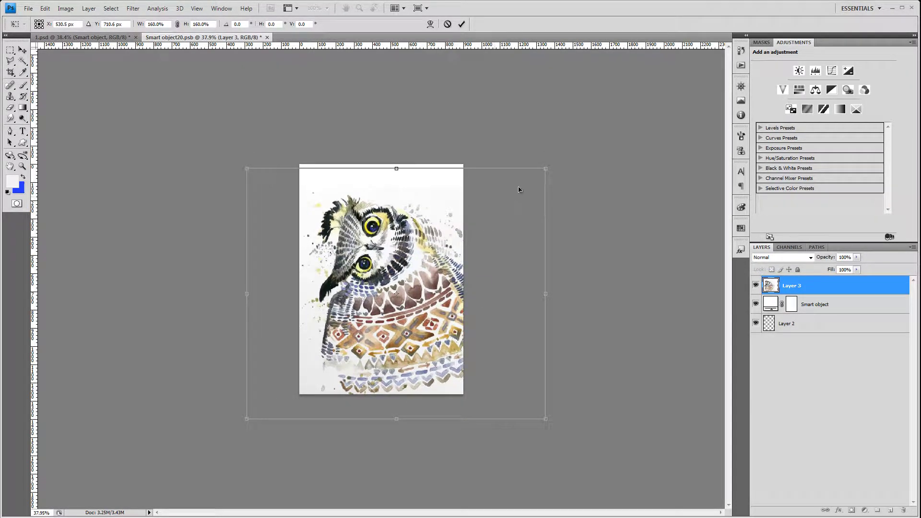
left_click_drag(541, 169, 501, 202)
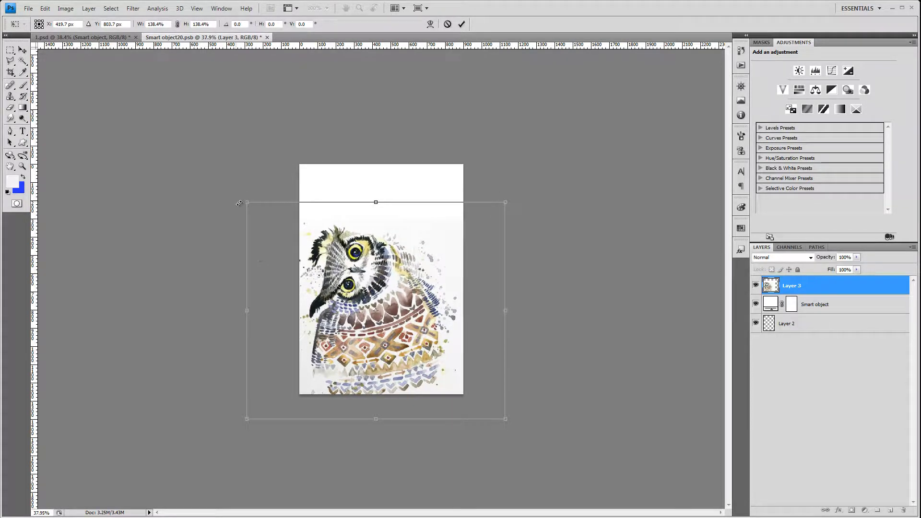
left_click_drag(239, 204, 262, 215)
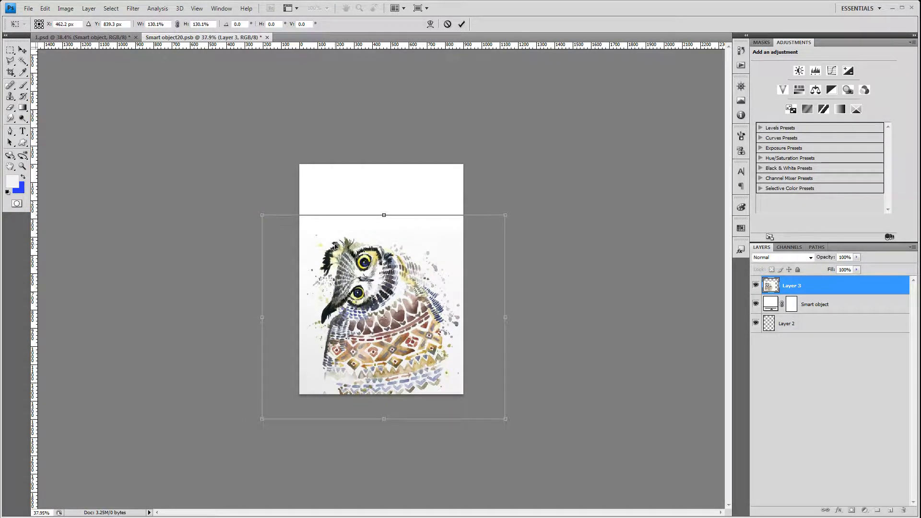
left_click_drag(335, 245, 334, 239)
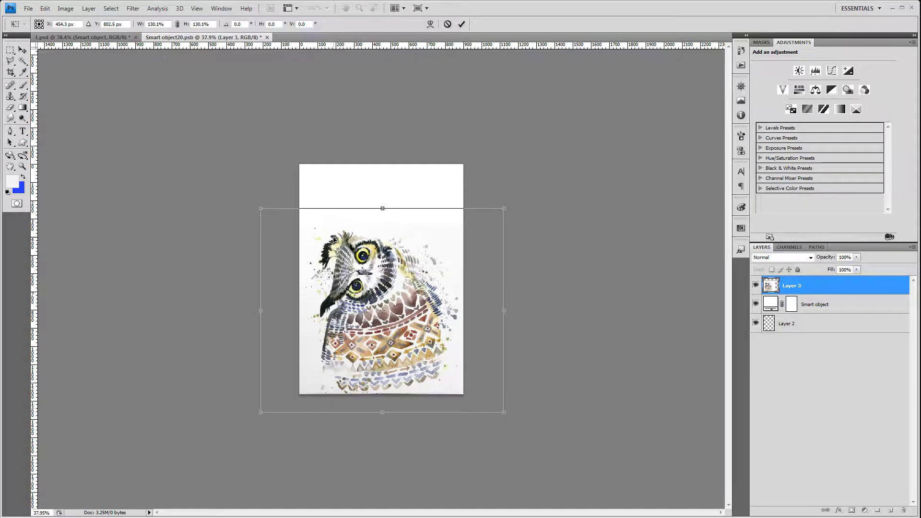
left_click_drag(382, 207, 382, 199)
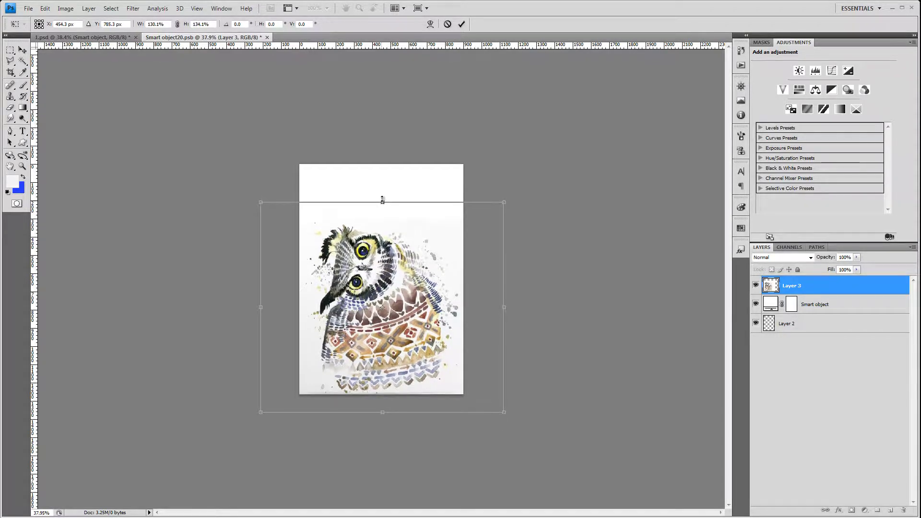
key("Return")
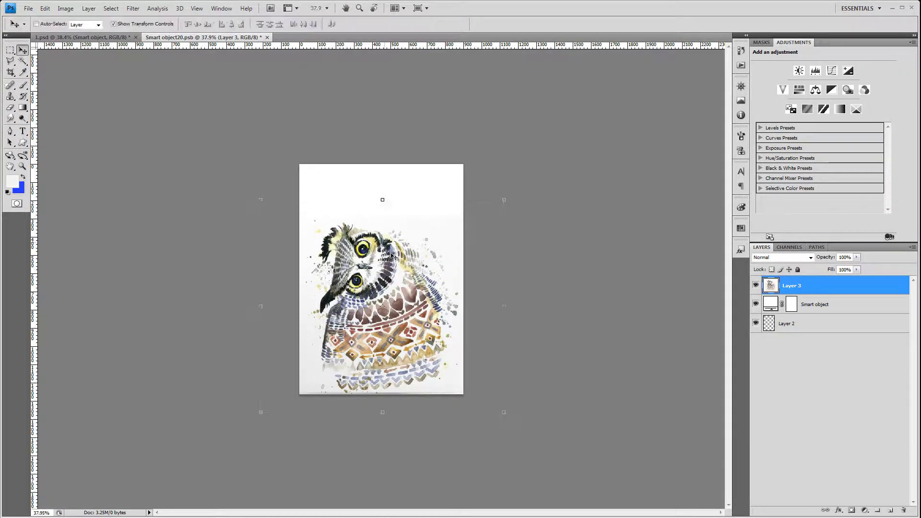
- Close the smart object and save the owl back into the room mockup
key("ctrl+w")
left_click(437, 215)
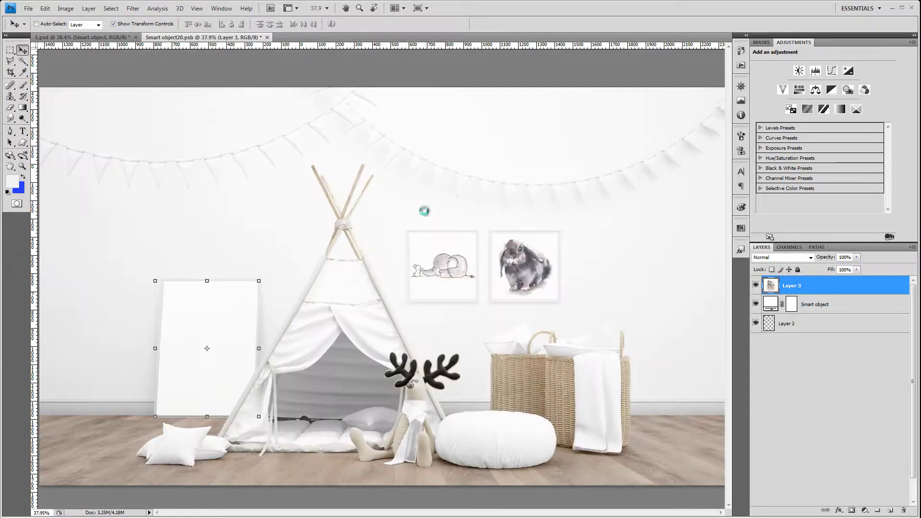
scroll(197, 338, "up", 1)
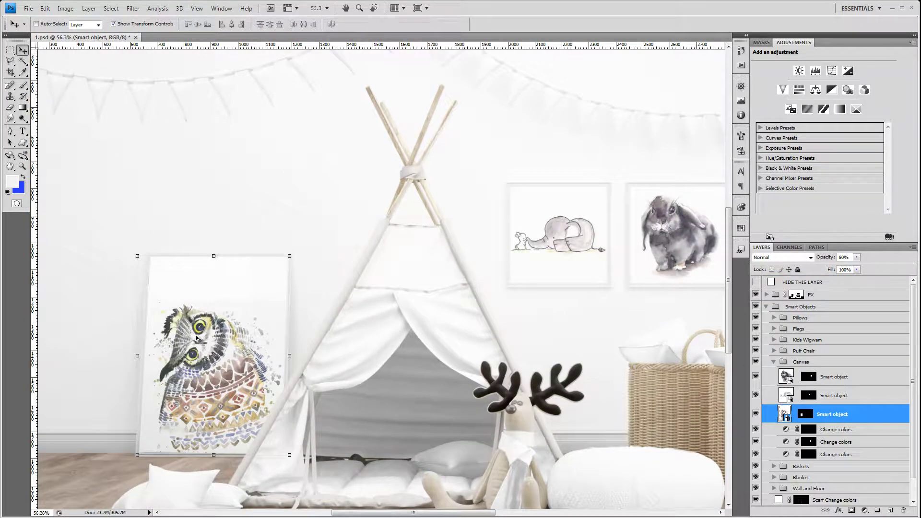
scroll(226, 333, "up", 1)
scroll(312, 326, "down", 1)
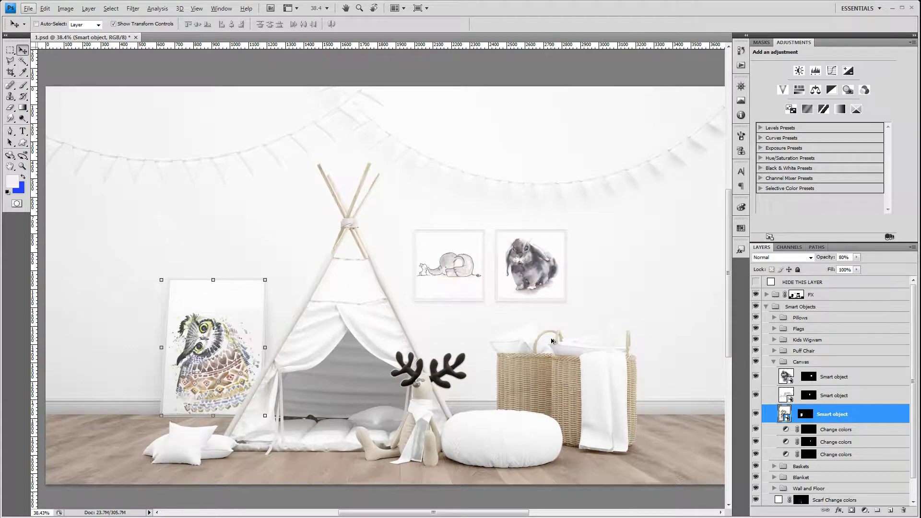
scroll(527, 339, "down", 1)
key("alt")
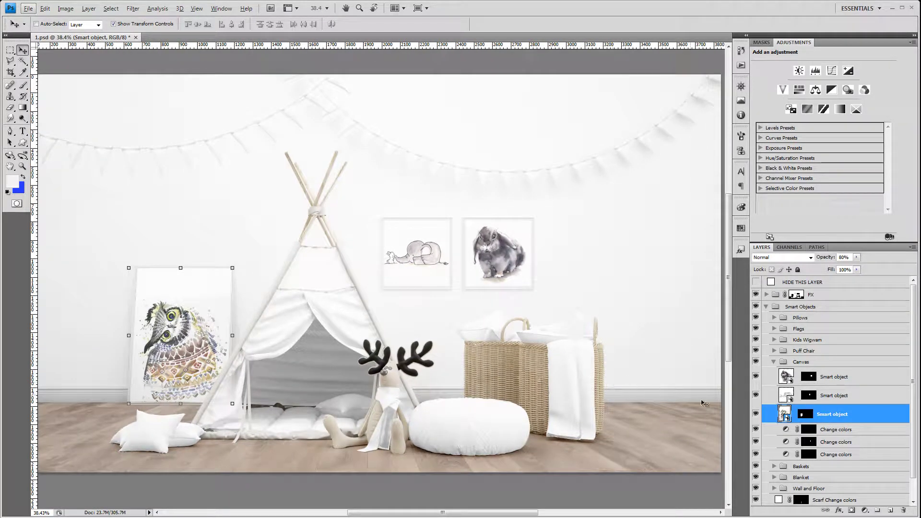
- Lower Lightness on the owl, elephant and rabbit frames' Change colors layers to about -40
left_click(786, 431)
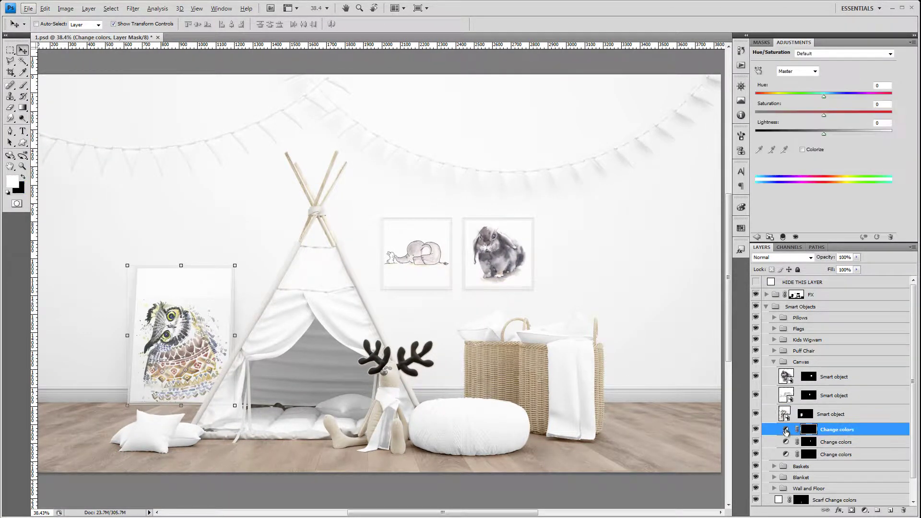
mouse_move(824, 134)
left_mouse_down()
mouse_move(784, 134)
mouse_move(814, 139)
left_mouse_up()
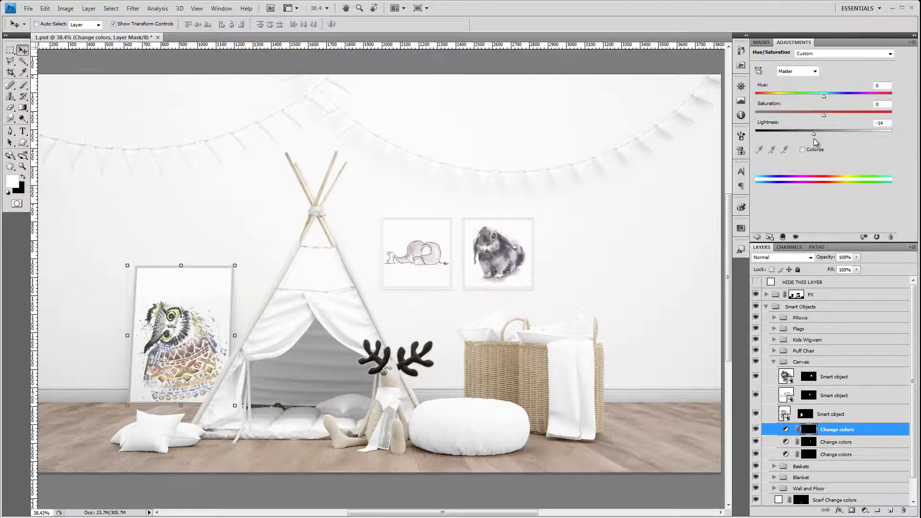
left_click(786, 442)
left_click_drag(824, 135, 793, 134)
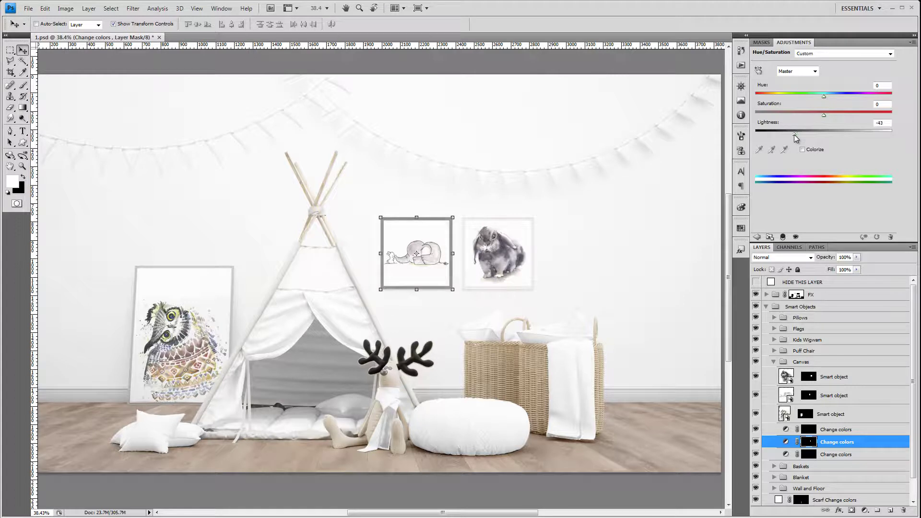
left_click(786, 455)
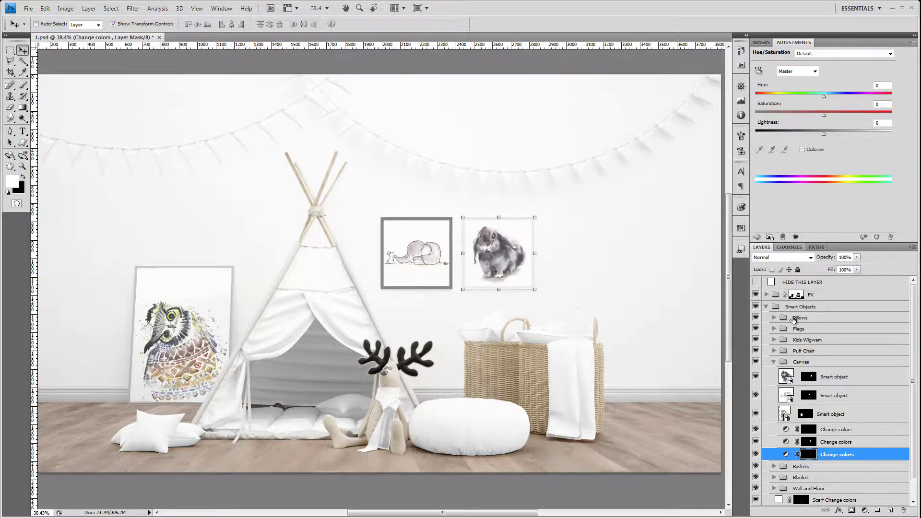
left_click_drag(823, 134, 799, 138)
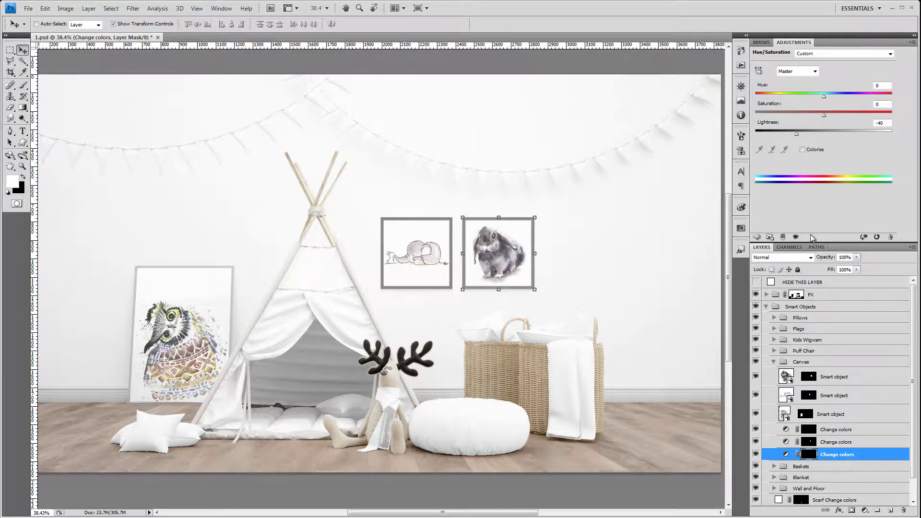
left_click(771, 362)
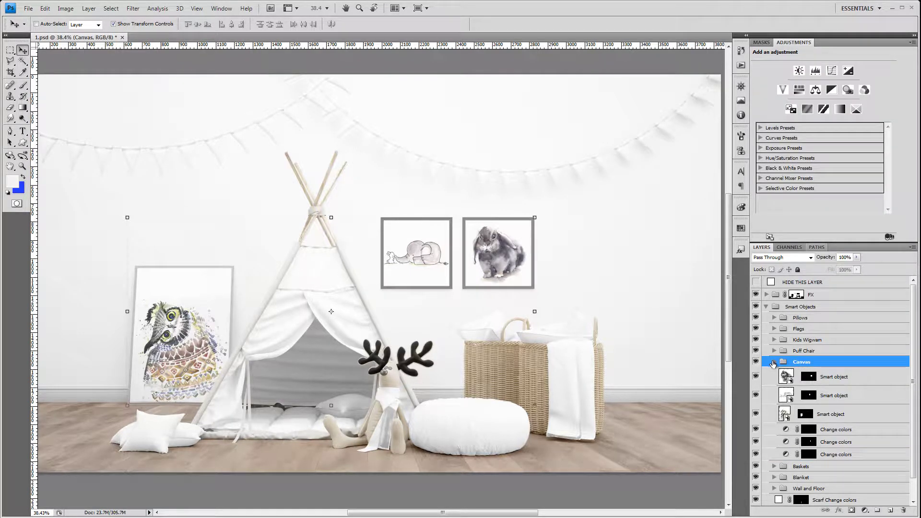
- Collapse Canvas, peek into Baskets, then expand Blanket and select its first smart object
left_click(772, 363)
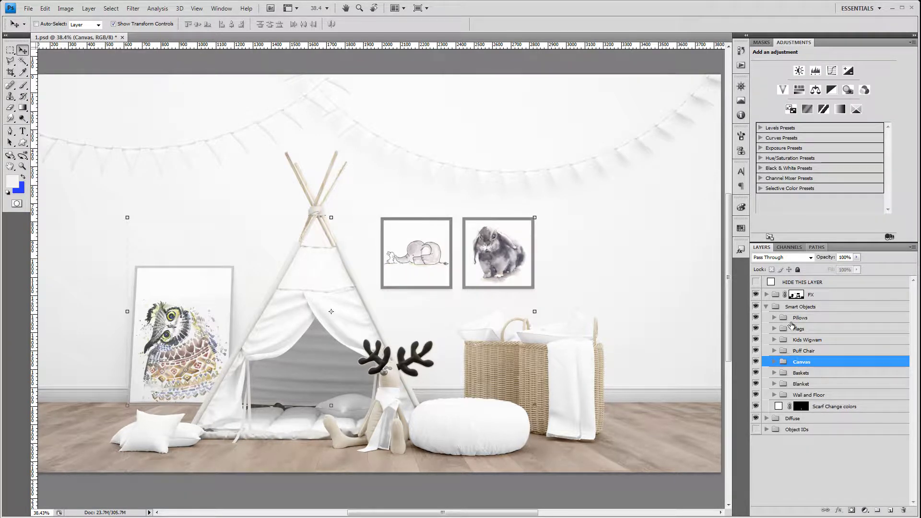
left_click(790, 375)
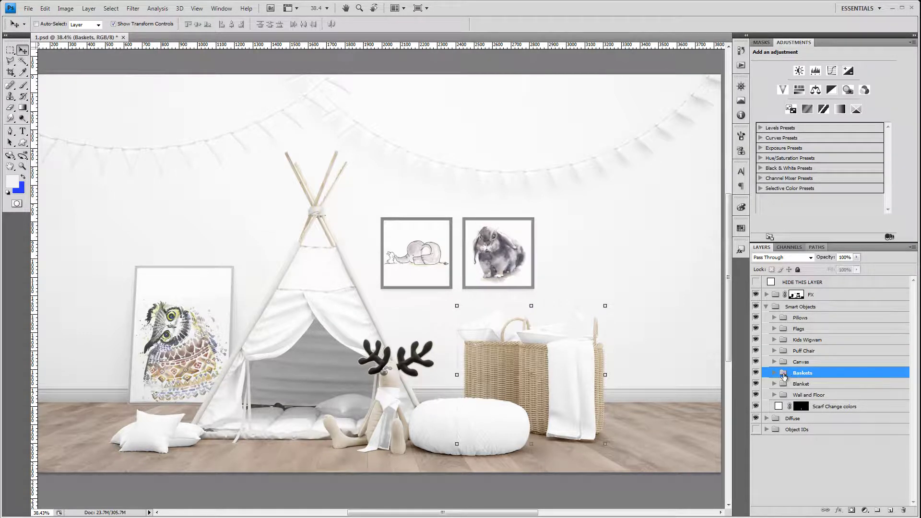
left_click(774, 373)
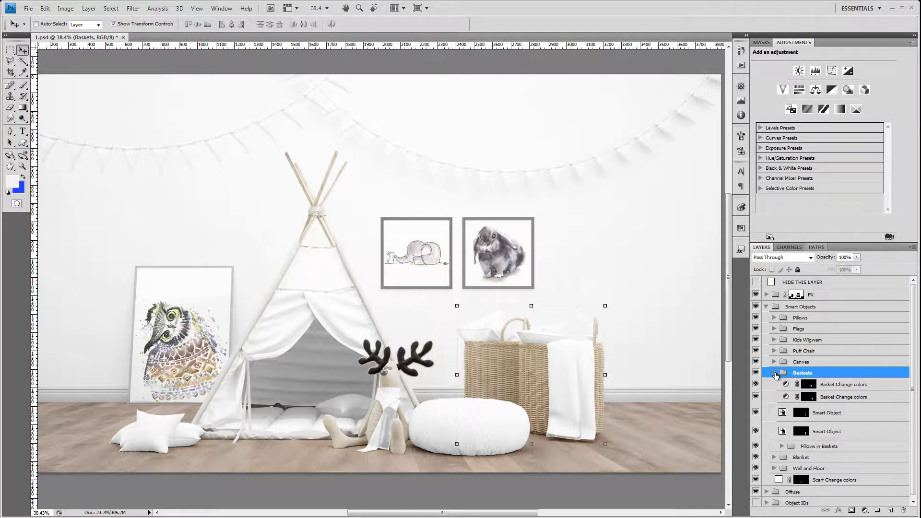
left_click(775, 373)
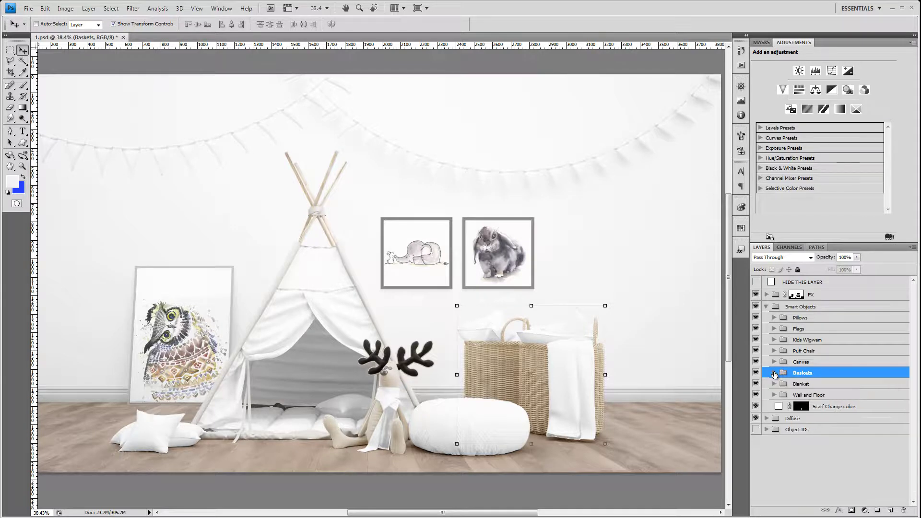
left_click(800, 384)
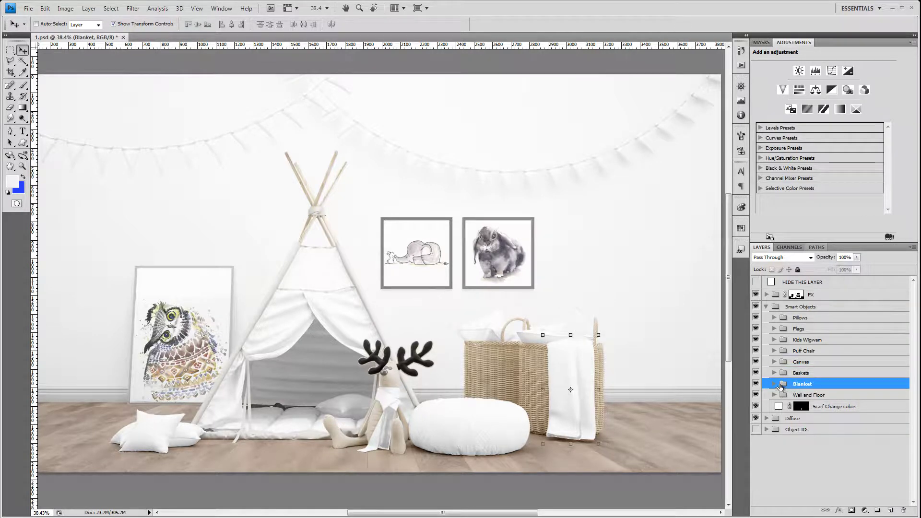
left_click(774, 384)
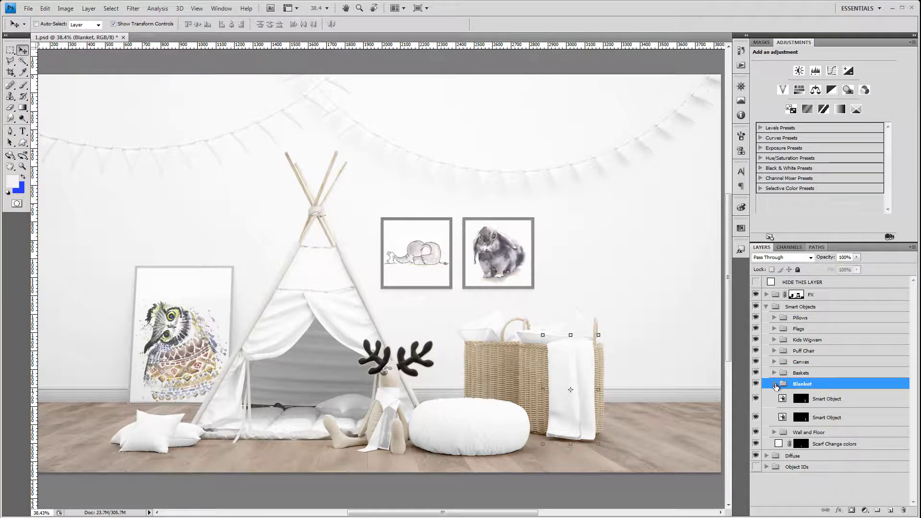
left_click(826, 400)
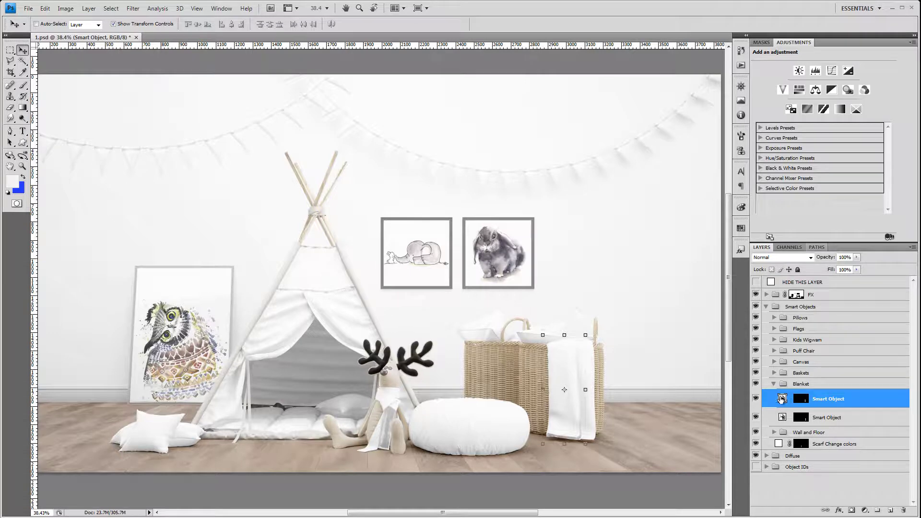
double_click(782, 399)
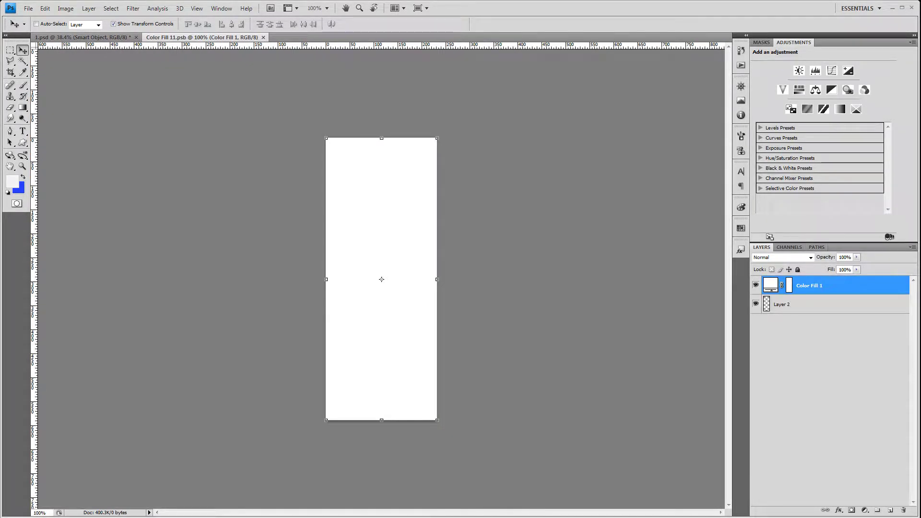
left_click_drag(626, 235, 558, 234)
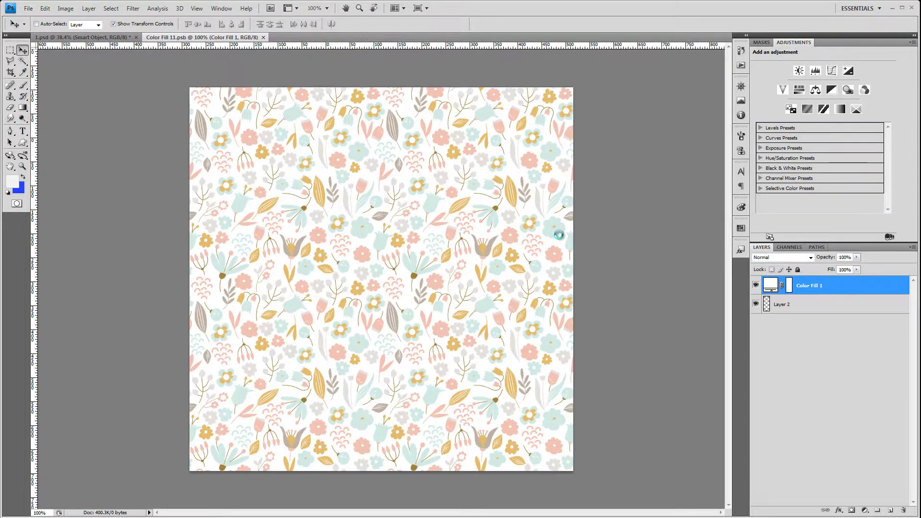
key("ctrl+c")
key("ctrl+w")
key("ctrl+v")
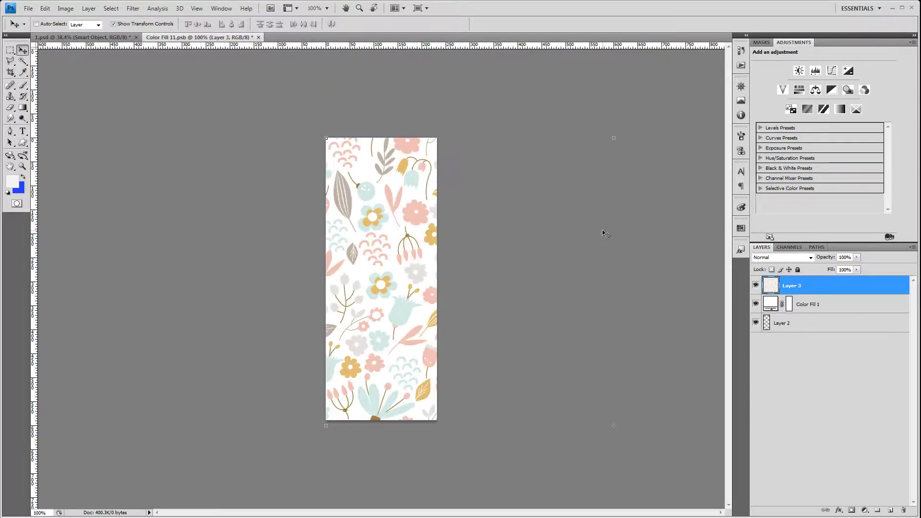
key("ctrl+w")
key("Return")
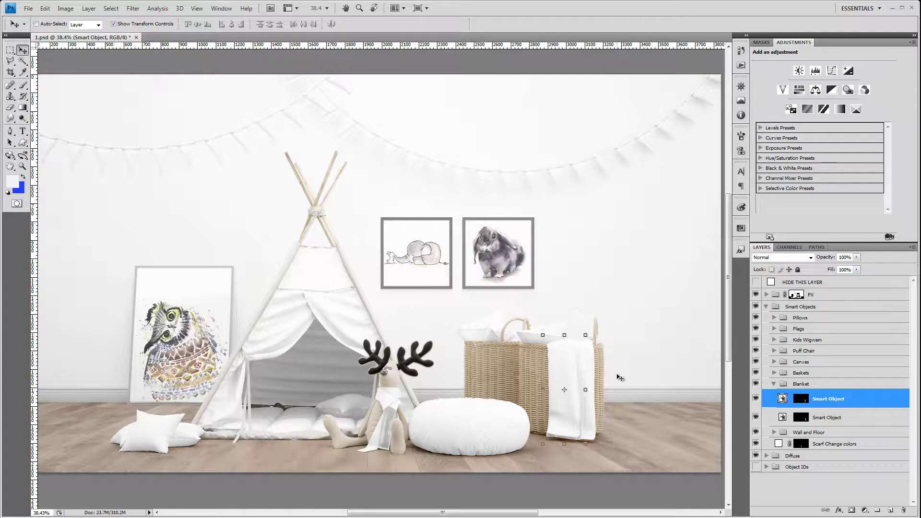
scroll(616, 381, "up", 1)
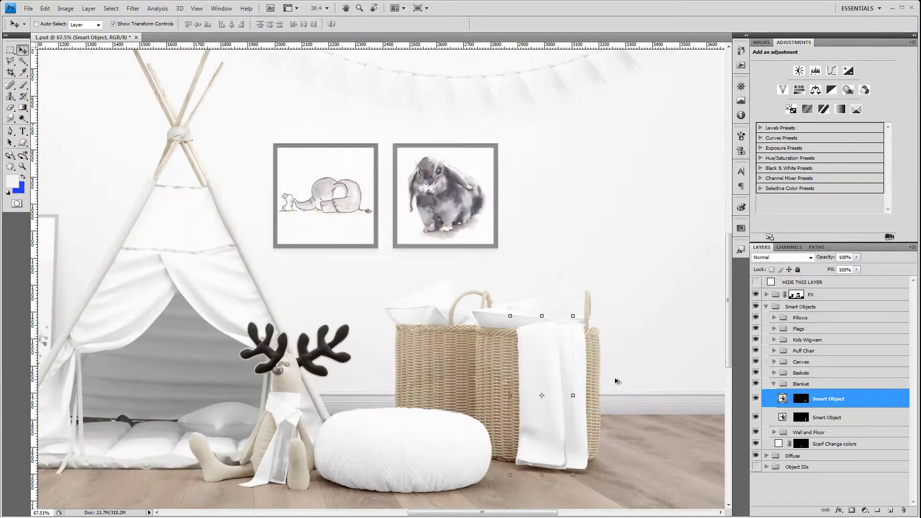
scroll(616, 379, "up", 1)
scroll(617, 372, "up", 1)
scroll(616, 366, "down", 2)
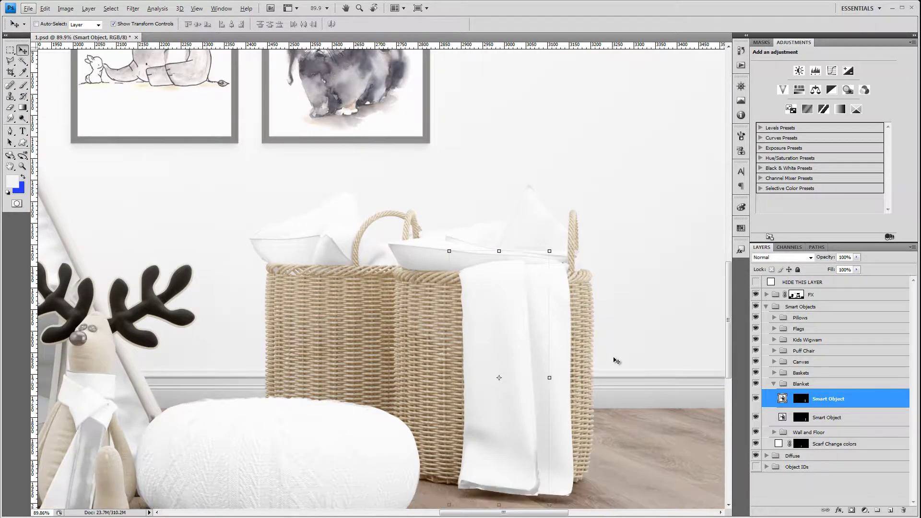
double_click(782, 398)
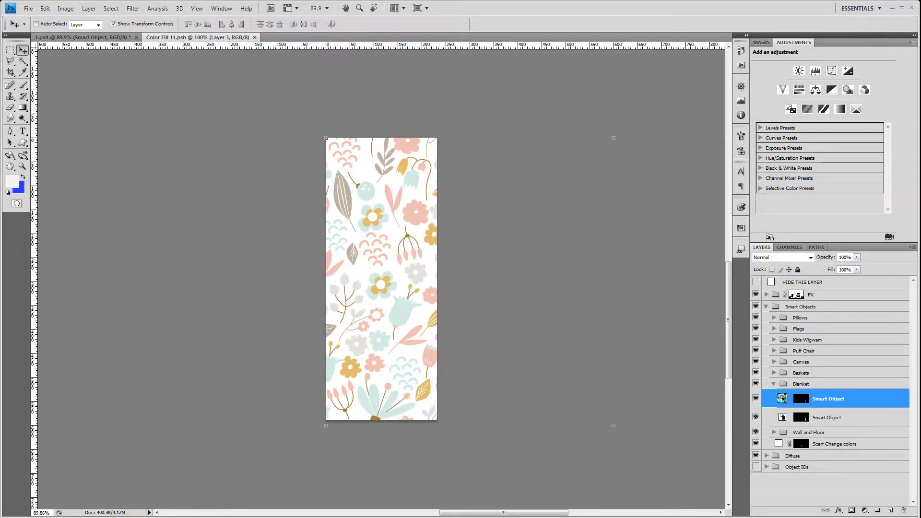
key("ctrl+w")
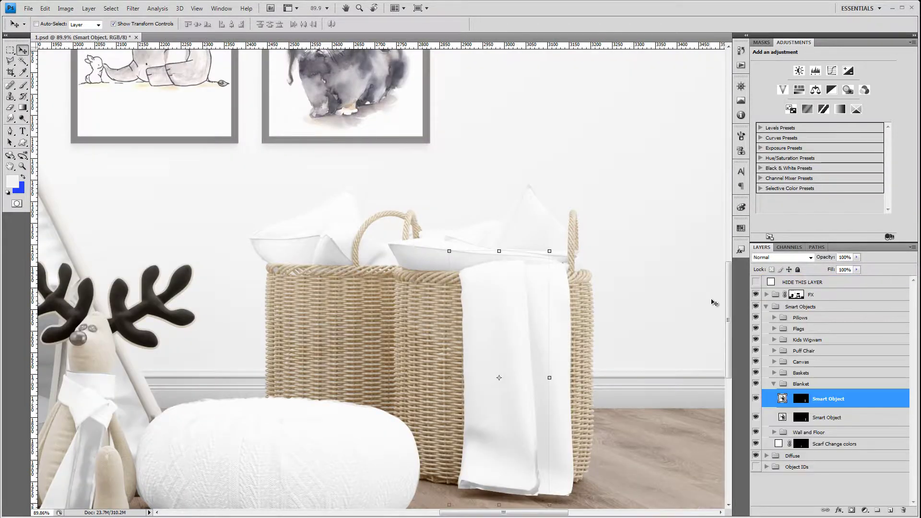
- Hide the other object groups, leaving only Blanket and Baskets visible
scroll(512, 331, "down", 3)
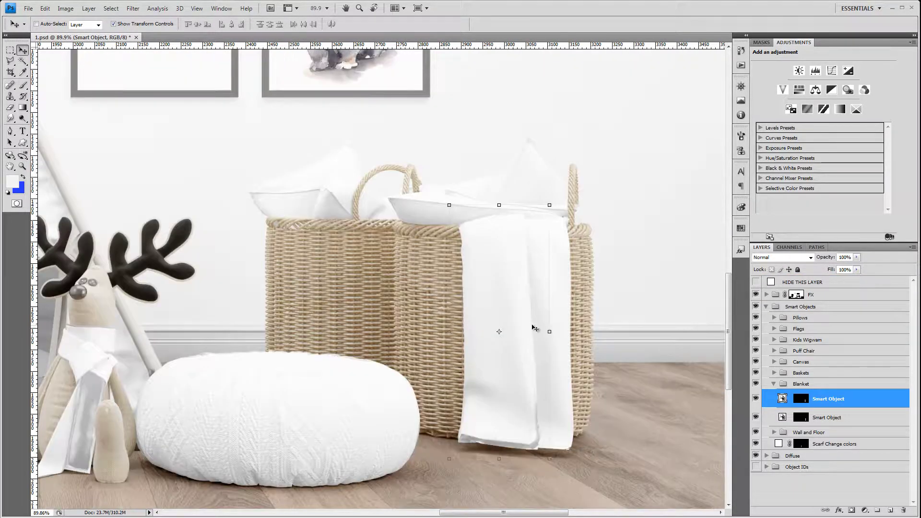
left_click(755, 318)
left_click_drag(755, 317, 756, 382)
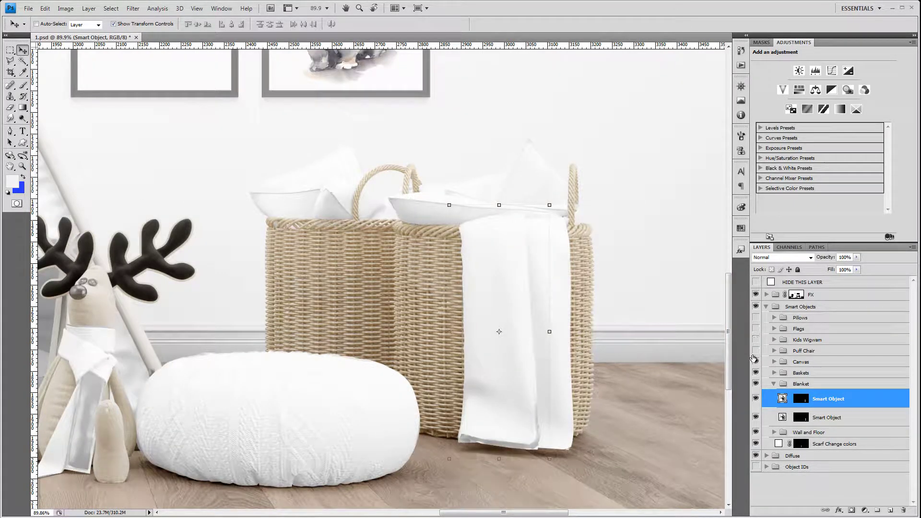
left_click(755, 382)
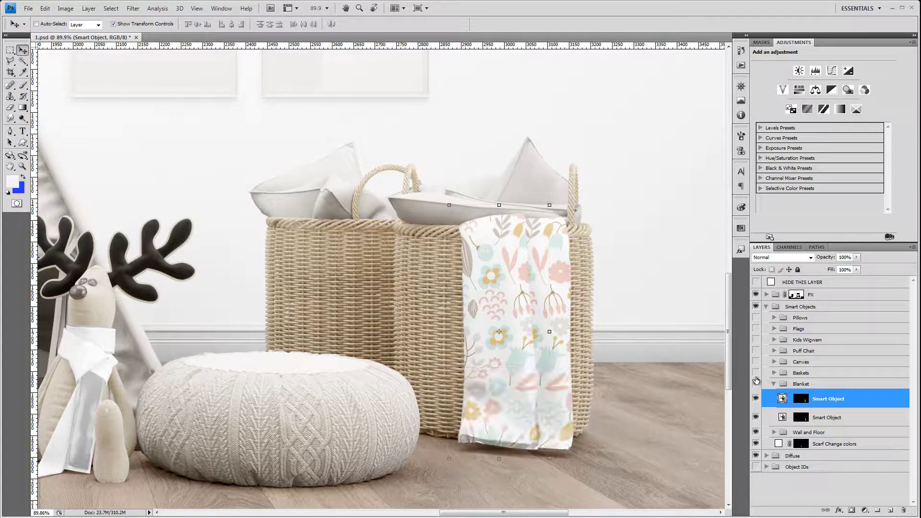
left_click(756, 373)
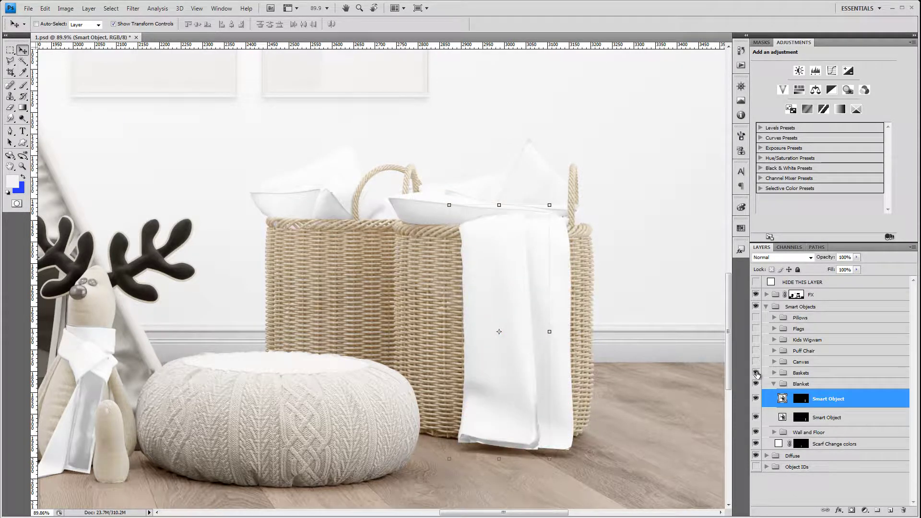
- Hide the Basket Change colors layers and both basket smart objects to reveal the floral blanket
left_click(774, 372)
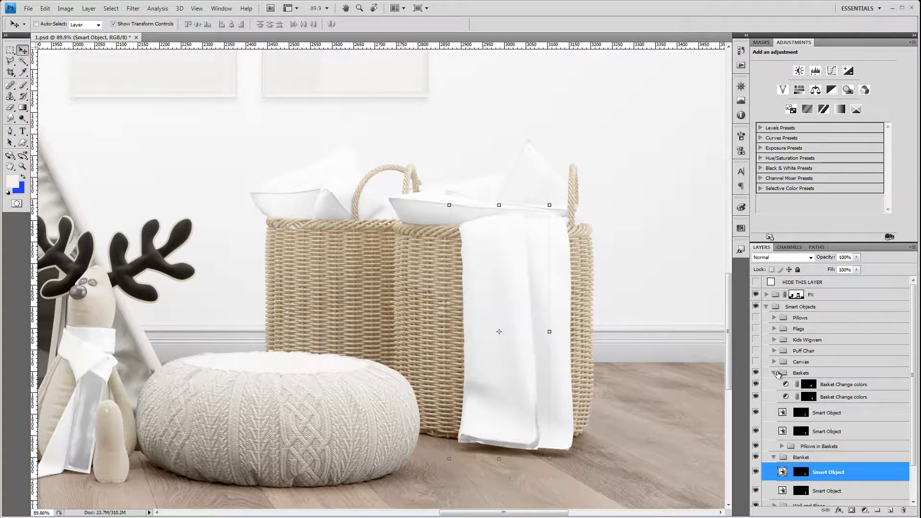
left_click(836, 386)
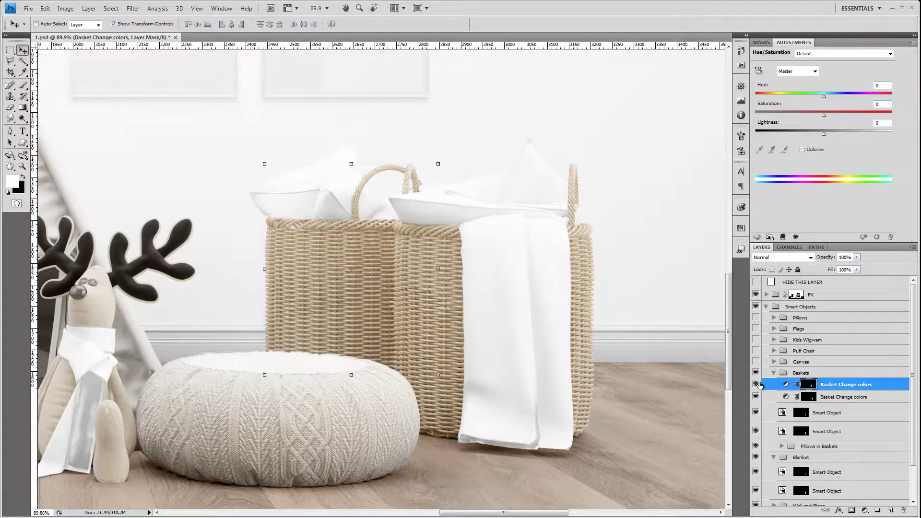
left_click(756, 384)
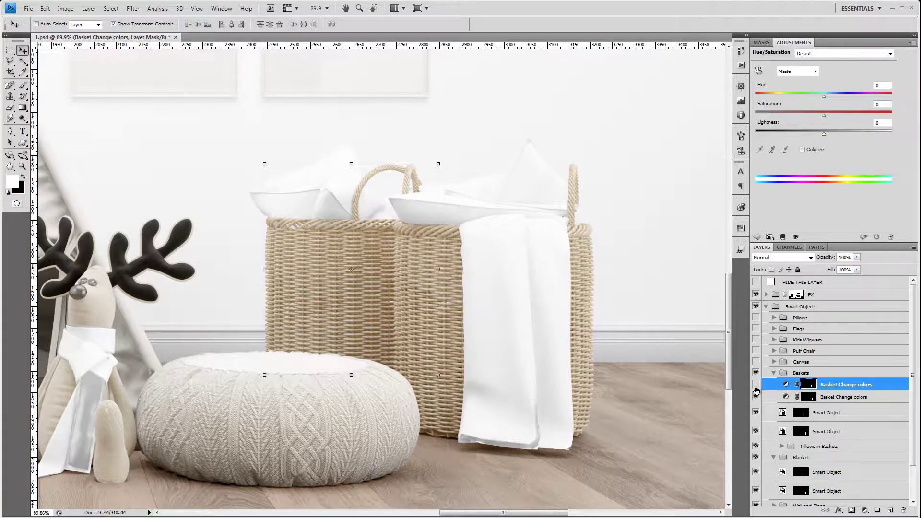
left_click(756, 412)
left_click(756, 430)
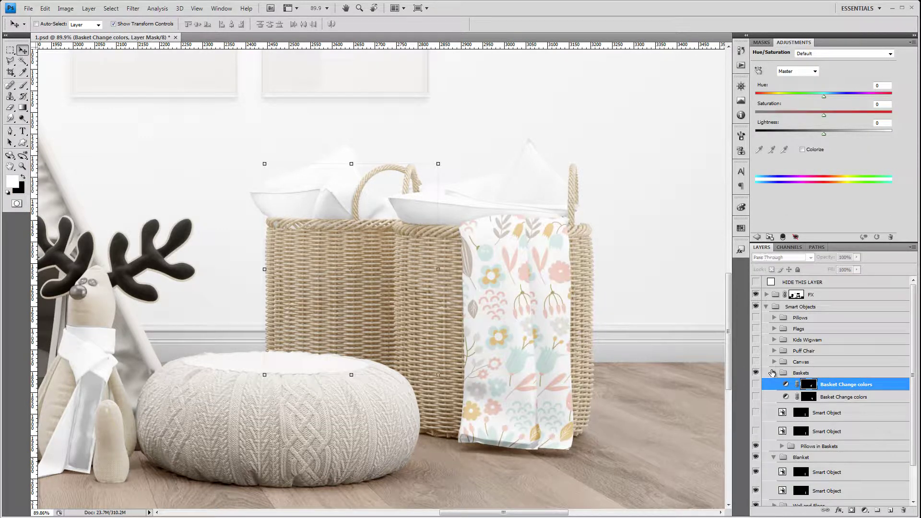
left_click(772, 372)
left_click(786, 384)
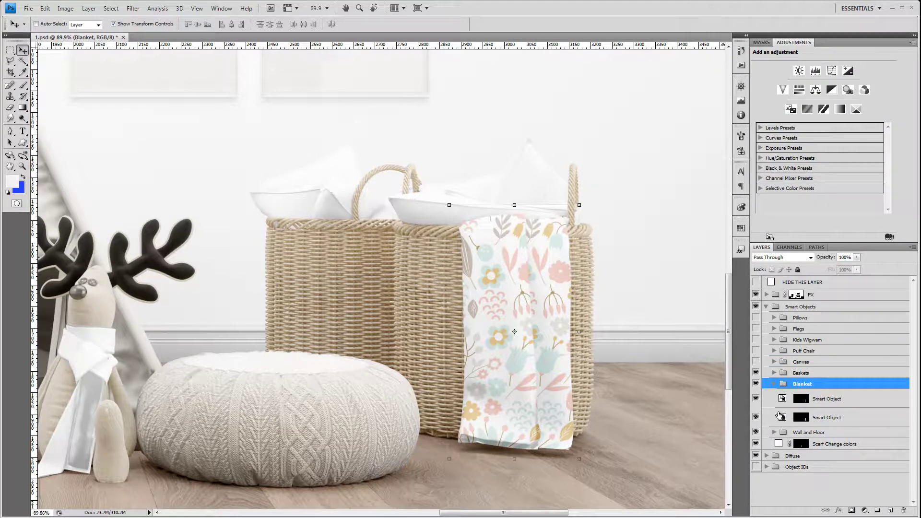
- Turn the Pillows, Flags, Wigwam, Puff Chair and Canvas groups back on
scroll(621, 326, "down", 1)
scroll(621, 327, "down", 1)
scroll(621, 328, "down", 1)
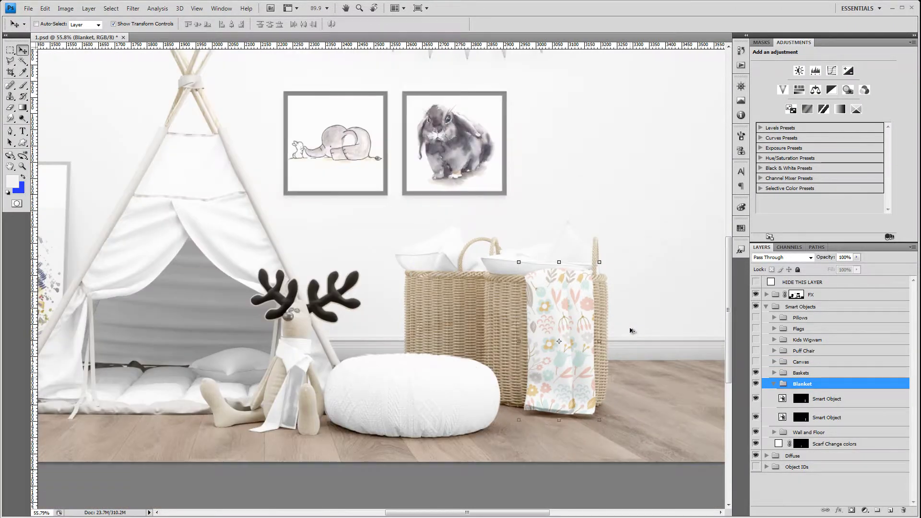
scroll(621, 328, "down", 1)
scroll(621, 329, "down", 1)
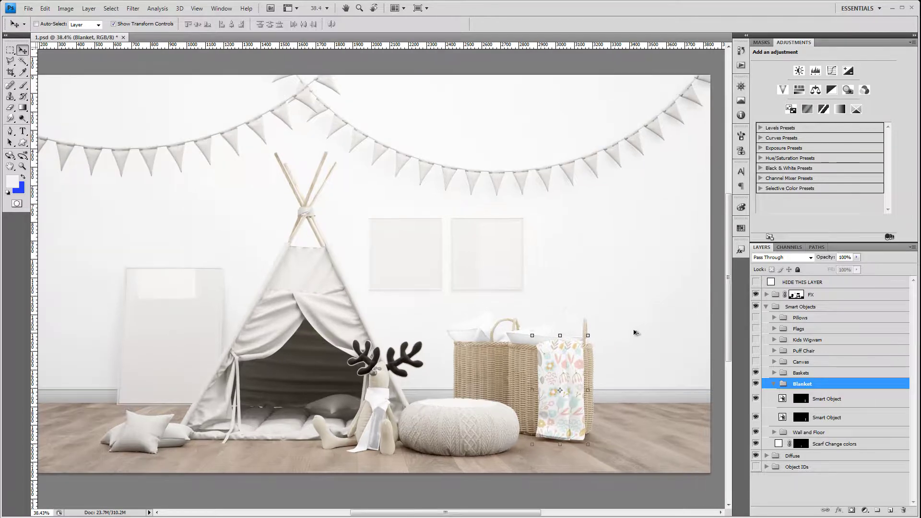
scroll(633, 331, "up", 1)
left_click_drag(755, 318, 756, 364)
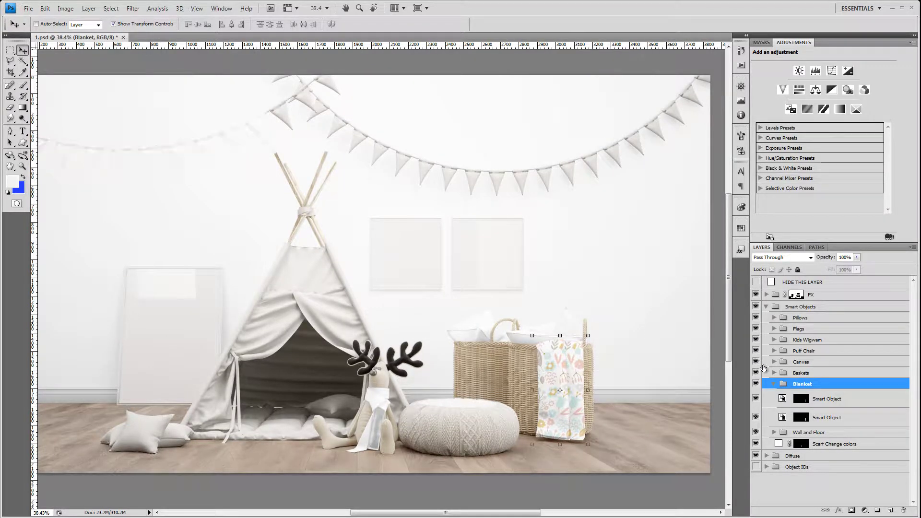
left_click(775, 384)
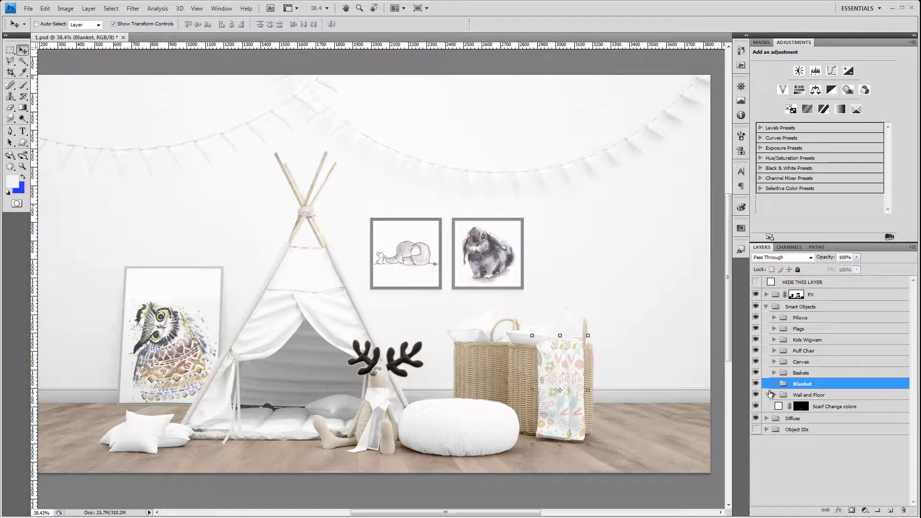
left_click(782, 362)
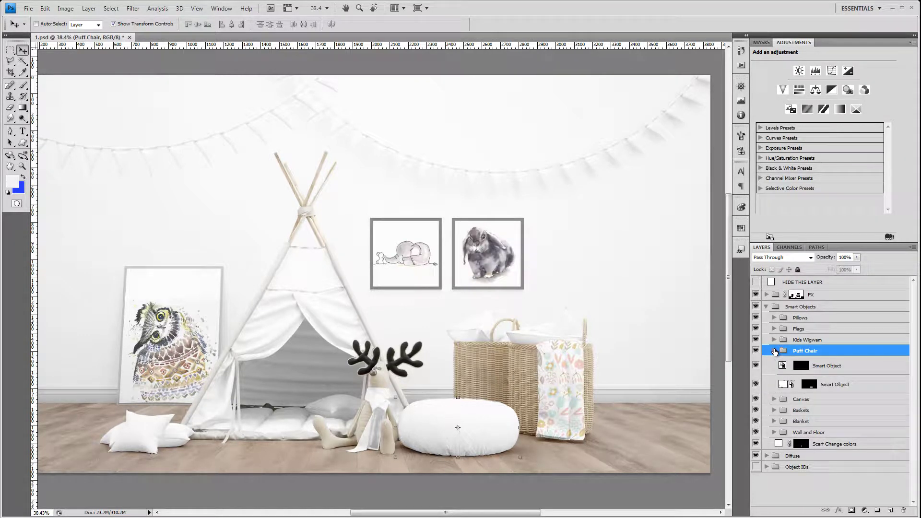
- Paste the floral pattern into the puff chair top's smart object and save it
double_click(782, 366)
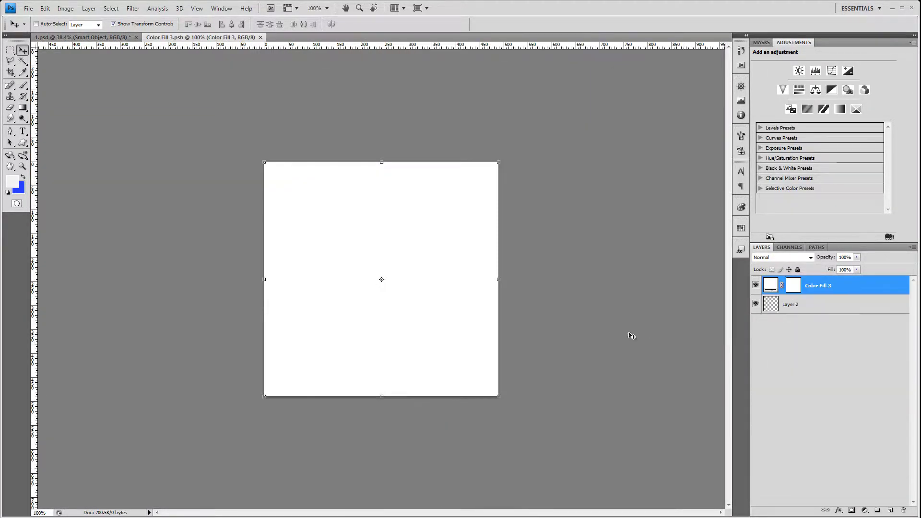
key("ctrl+v")
key("ctrl+w")
key("Return")
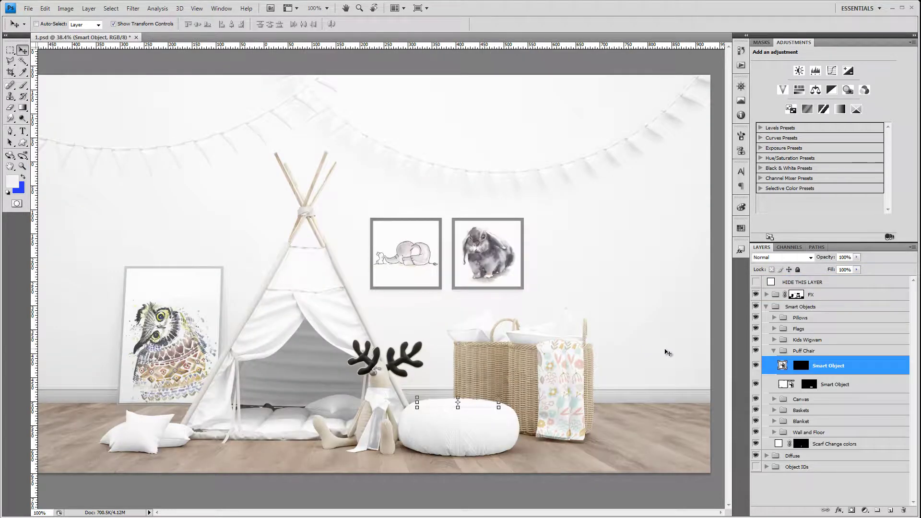
- Cover the puff chair body's smart object with two copies of the floral pattern and save
left_click(782, 386)
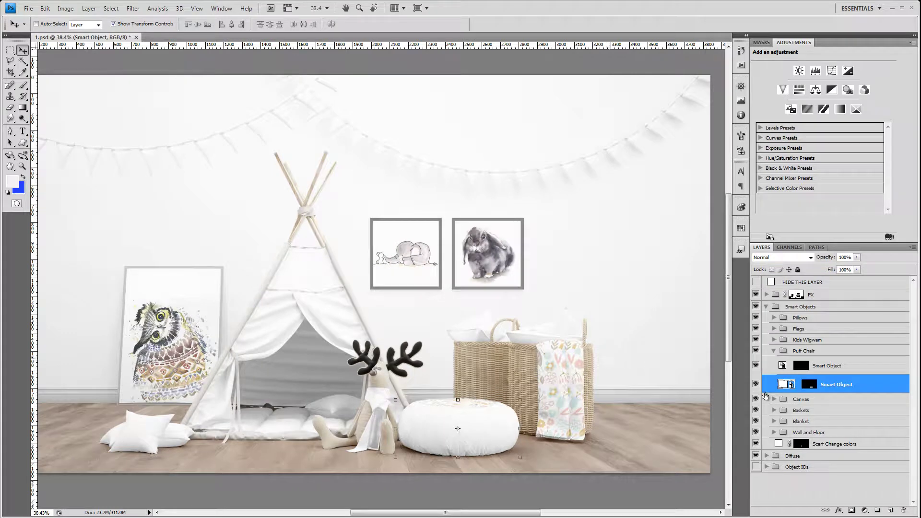
double_click(782, 384)
key("ctrl+v")
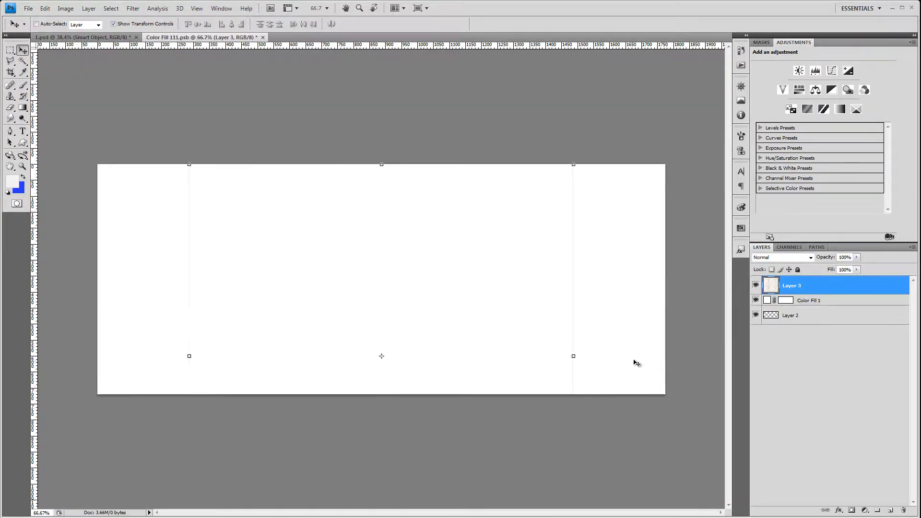
mouse_move(494, 334)
left_mouse_down()
mouse_move(425, 248)
mouse_move(350, 249)
left_mouse_up()
left_click_drag(288, 237, 544, 250)
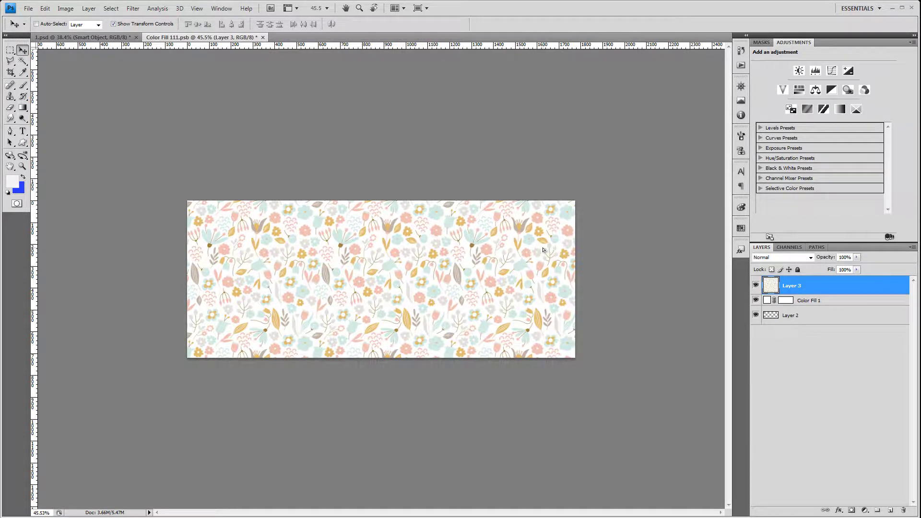
key("ctrl+w")
key("Return")
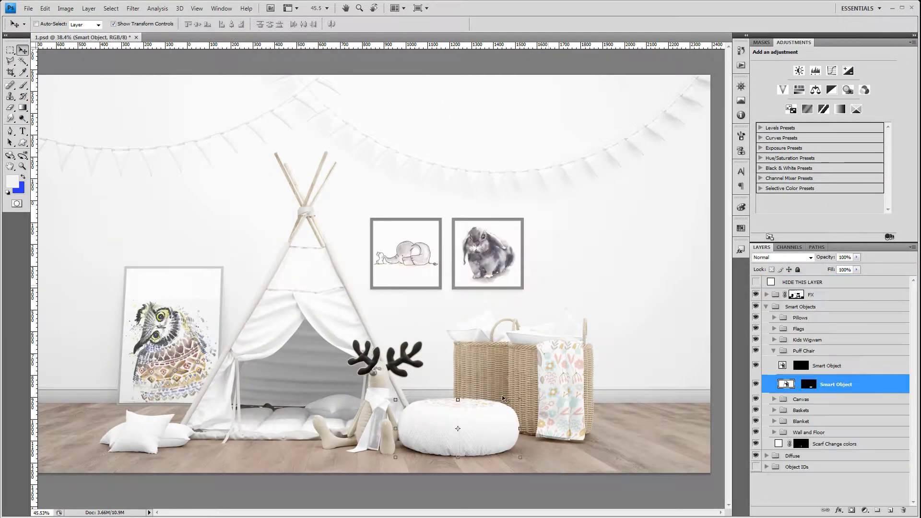
scroll(467, 434, "up", 2)
scroll(468, 434, "up", 3)
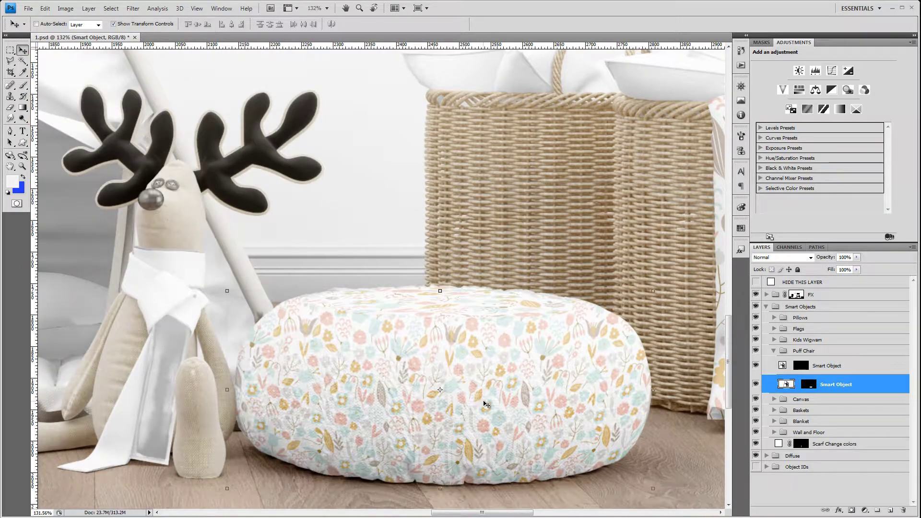
scroll(485, 407, "down", 1)
scroll(507, 385, "up", 1)
scroll(538, 344, "up", 1)
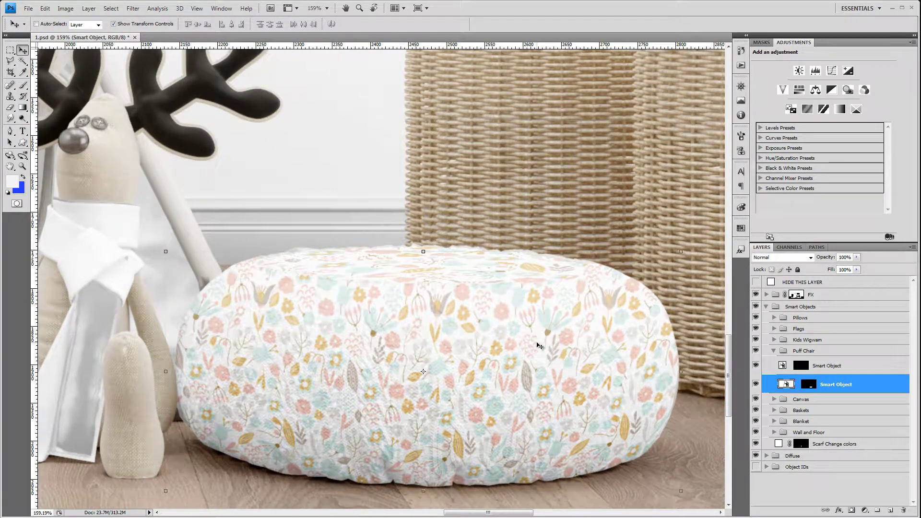
- Shift the puff chair top pattern's Hue to +180 and save it
double_click(784, 366)
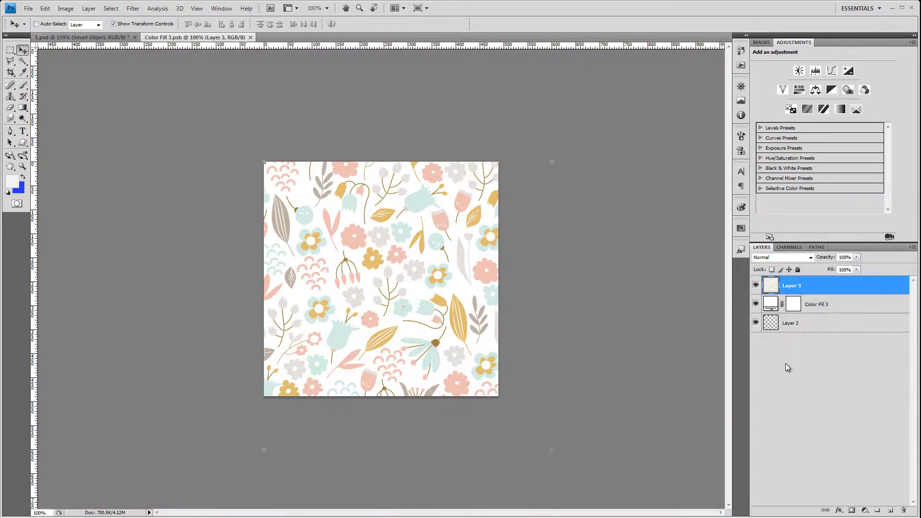
key("i")
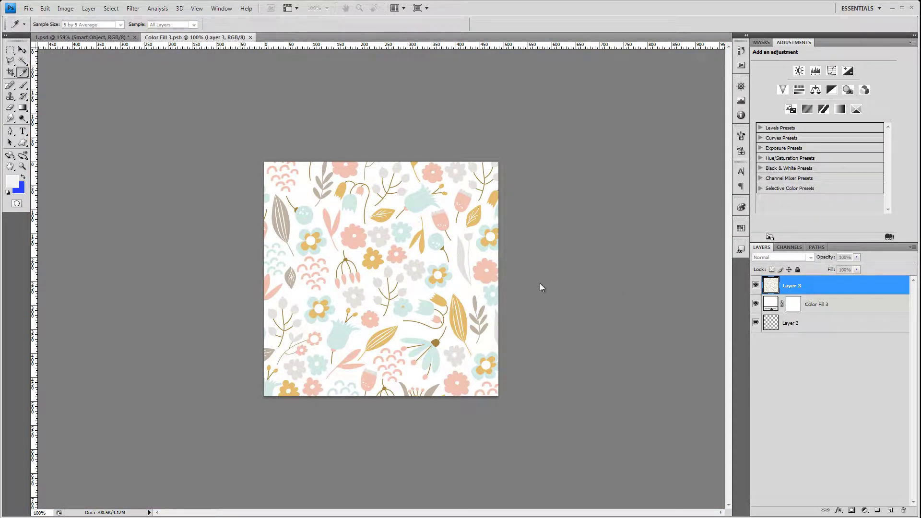
key("ctrl+u")
left_click_drag(494, 331, 559, 331)
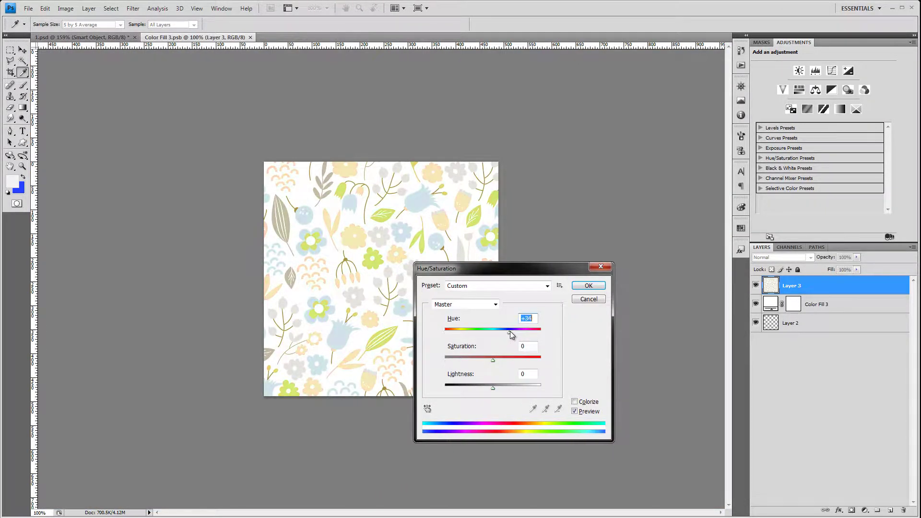
left_click(587, 286)
left_click(254, 37)
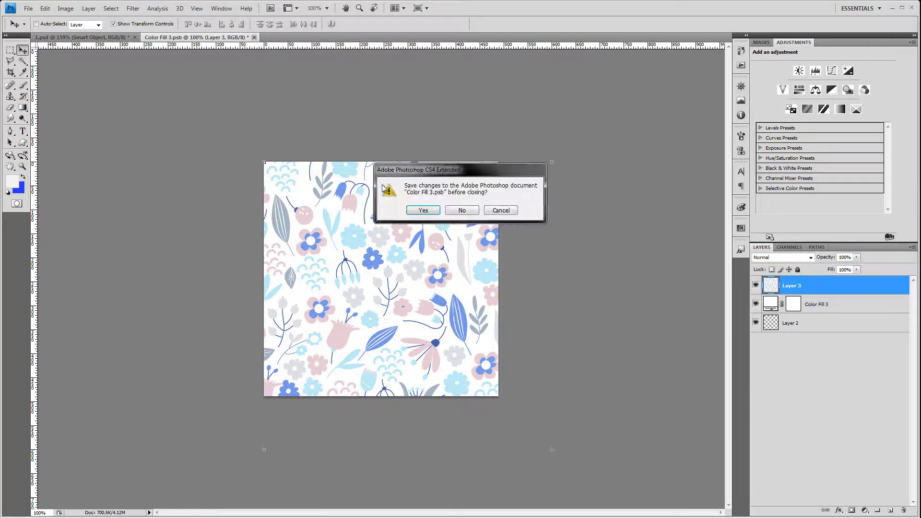
left_click(418, 207)
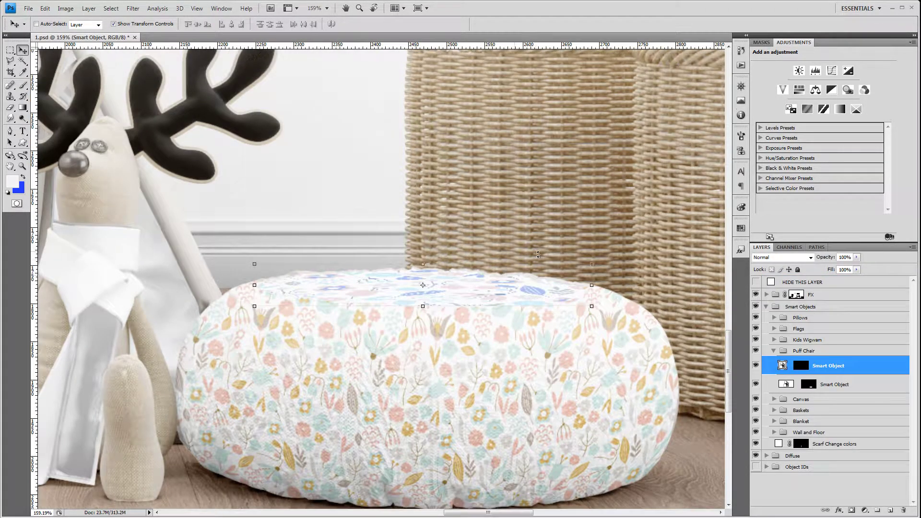
scroll(506, 256, "down", 5)
scroll(549, 271, "down", 2)
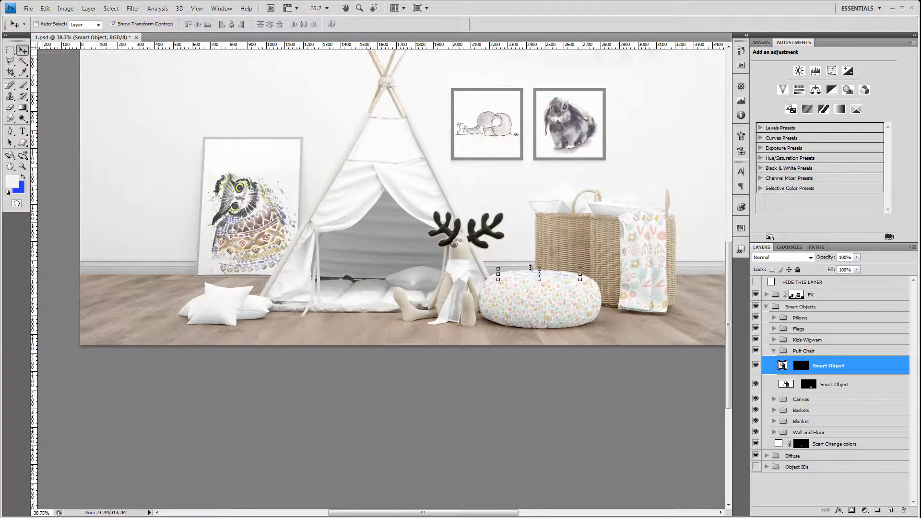
scroll(529, 268, "down", 1)
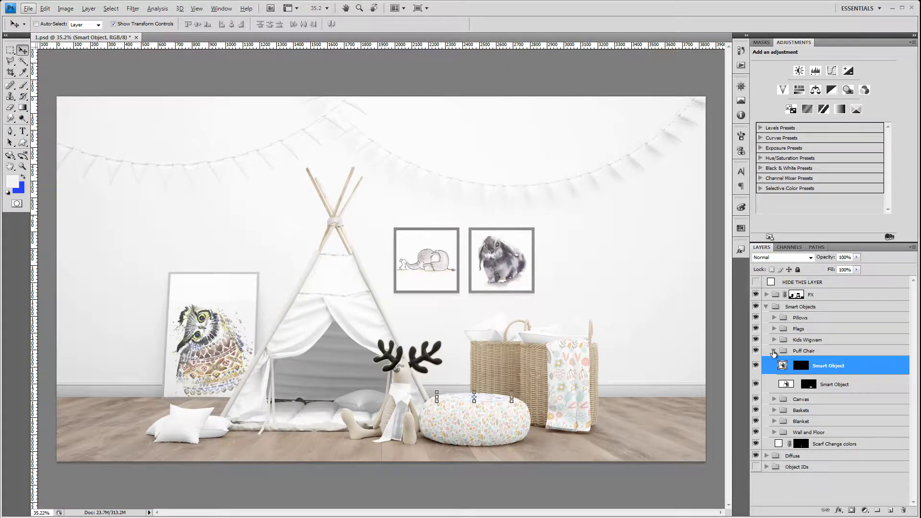
- Paste the floral pattern into the Kids Wigwam group's first smart object and save it
left_click(773, 352)
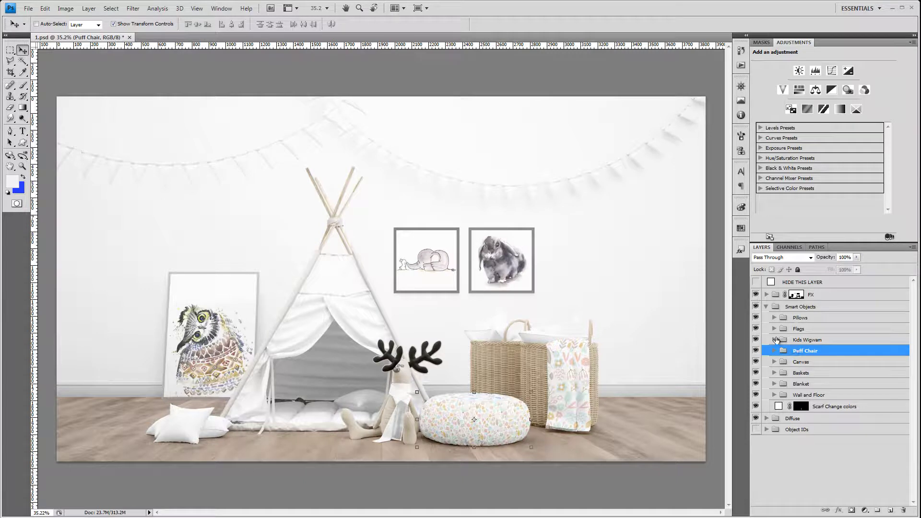
left_click(778, 340)
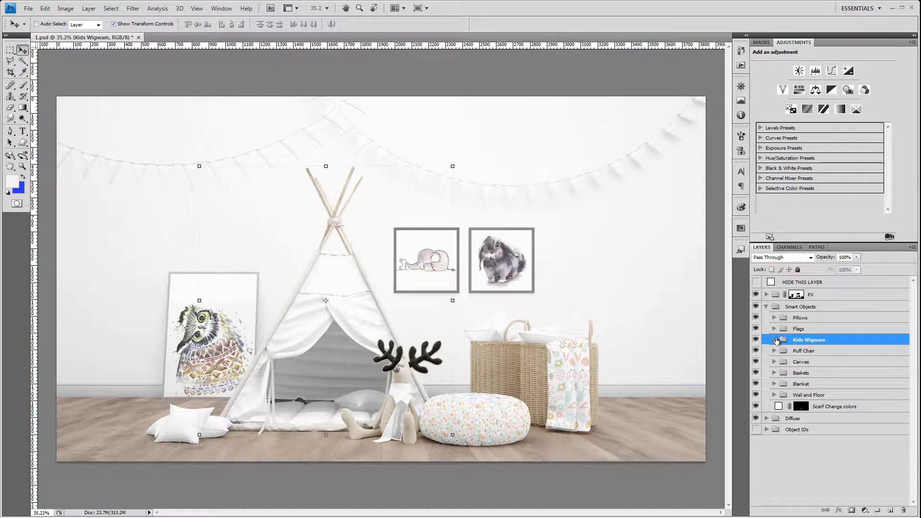
left_click(775, 340)
double_click(784, 355)
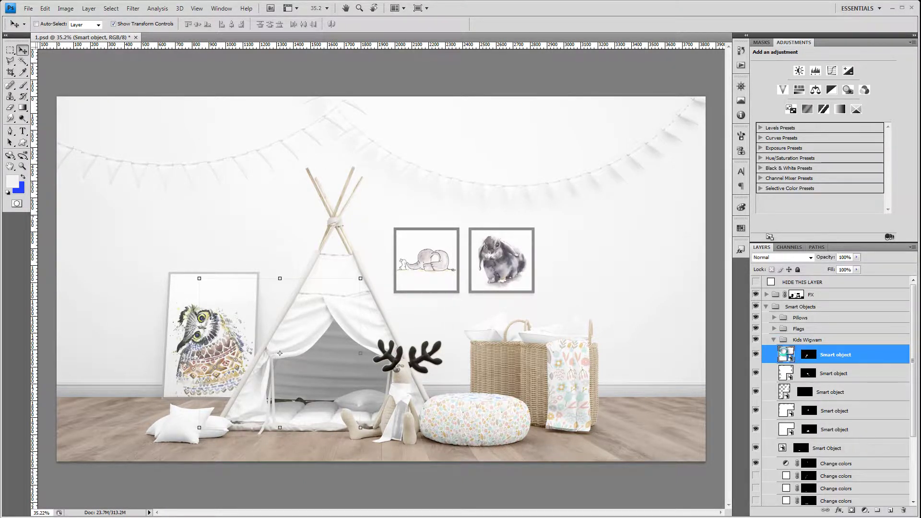
key("ctrl+v")
key("ctrl+w")
key("Return")
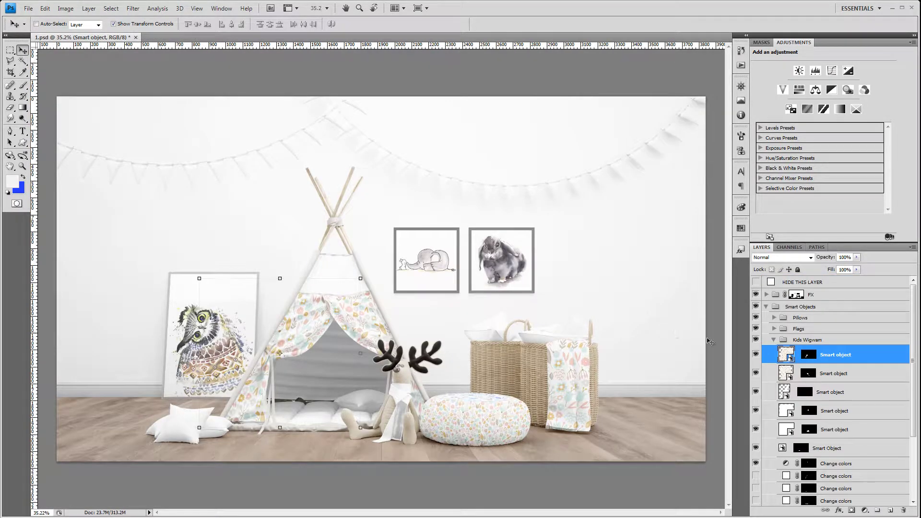
left_click(784, 392)
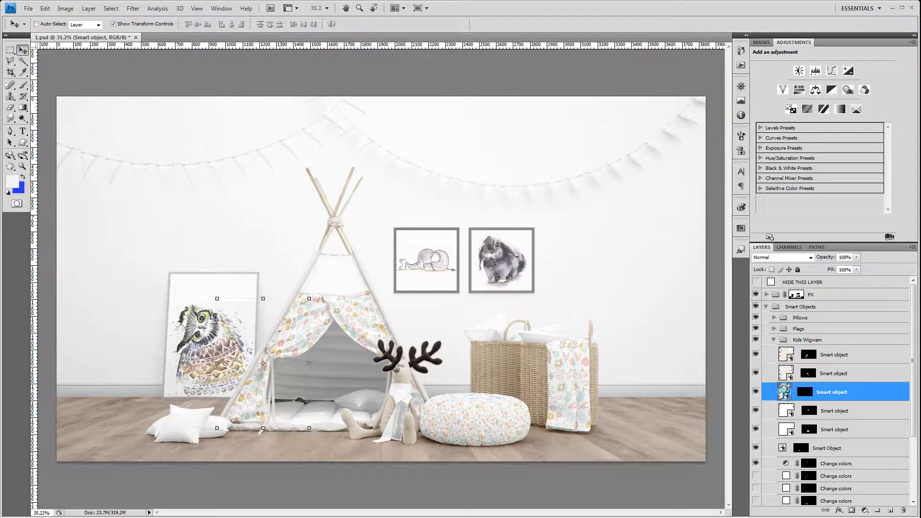
- Paste the floral pattern into the third wigwam smart object, shift its hue +180, and save
double_click(783, 392)
key("ctrl+w")
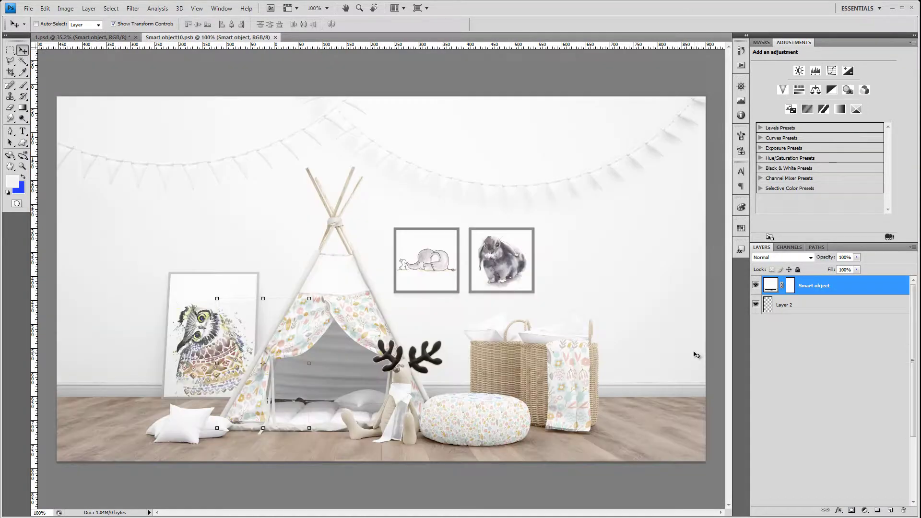
double_click(784, 392)
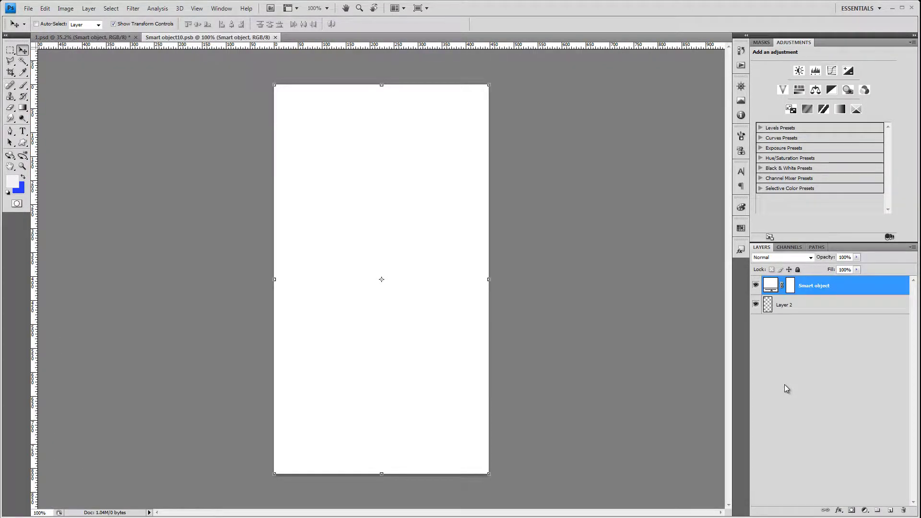
key("ctrl+v")
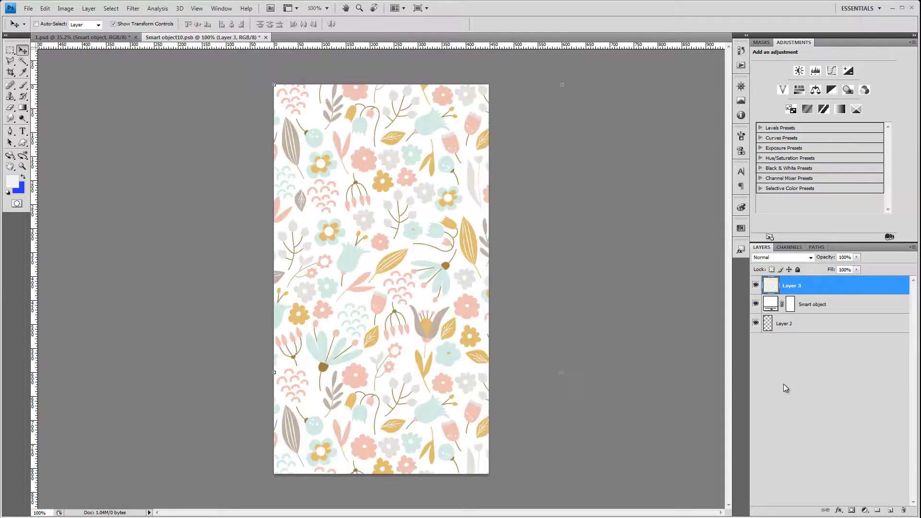
key("ctrl+u")
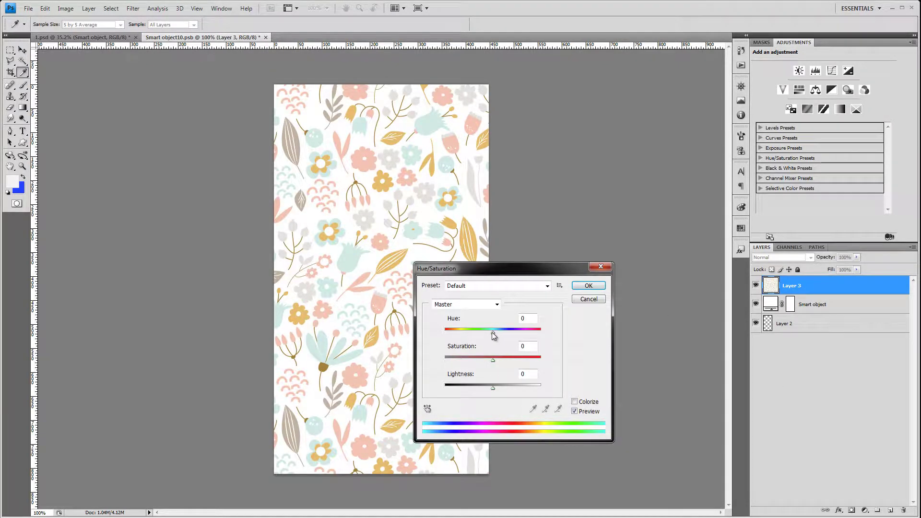
left_click_drag(493, 335, 564, 335)
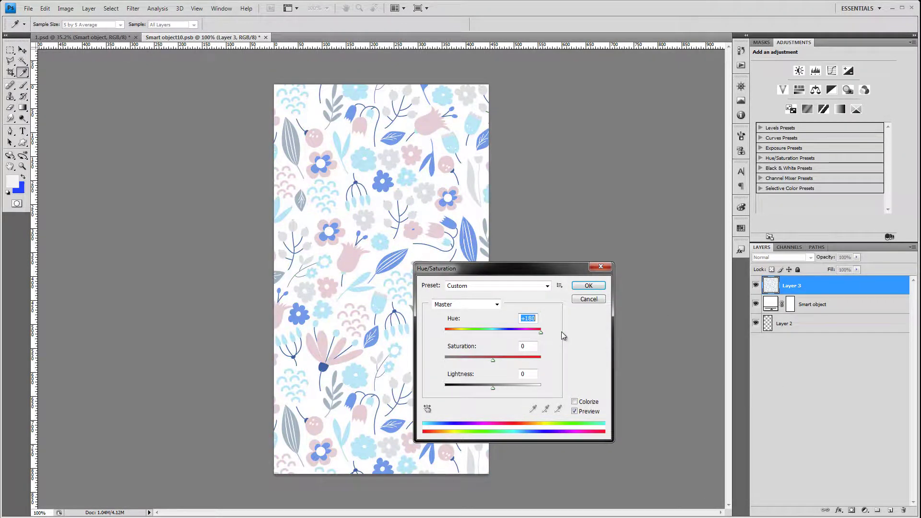
left_click(595, 288)
left_click(265, 37)
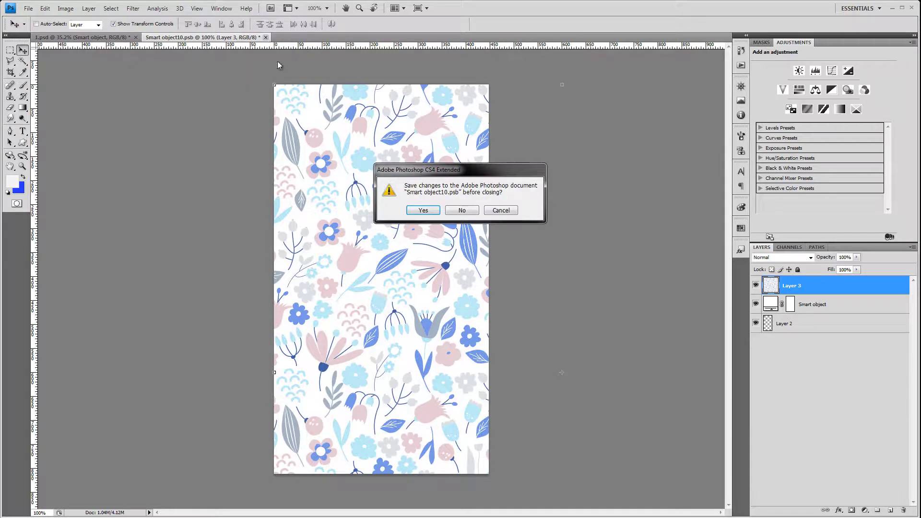
left_click(413, 209)
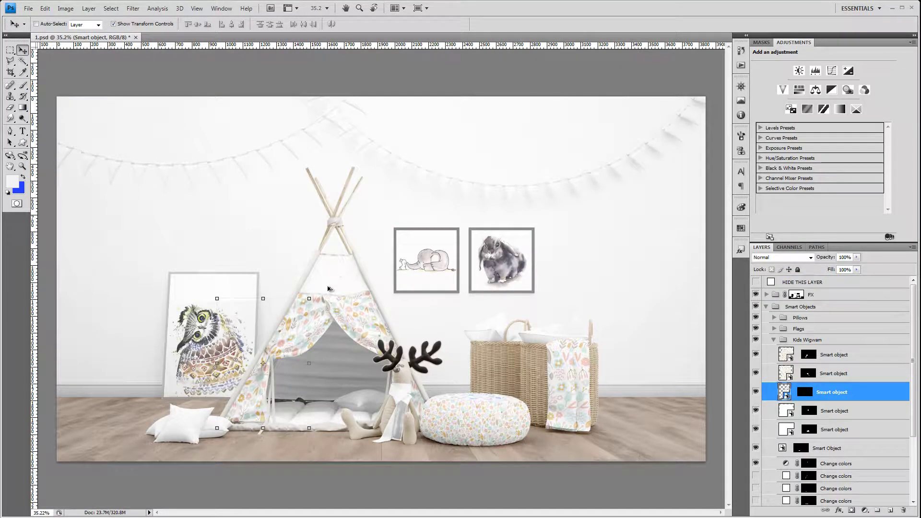
- Paste the floral pattern into the fourth wigwam smart object for the upper panel and save it
scroll(319, 307, "up", 3)
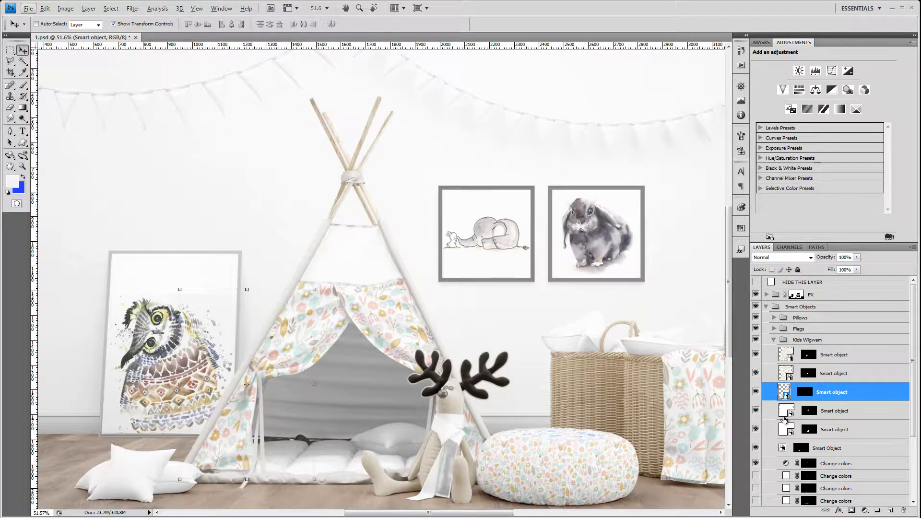
double_click(784, 411)
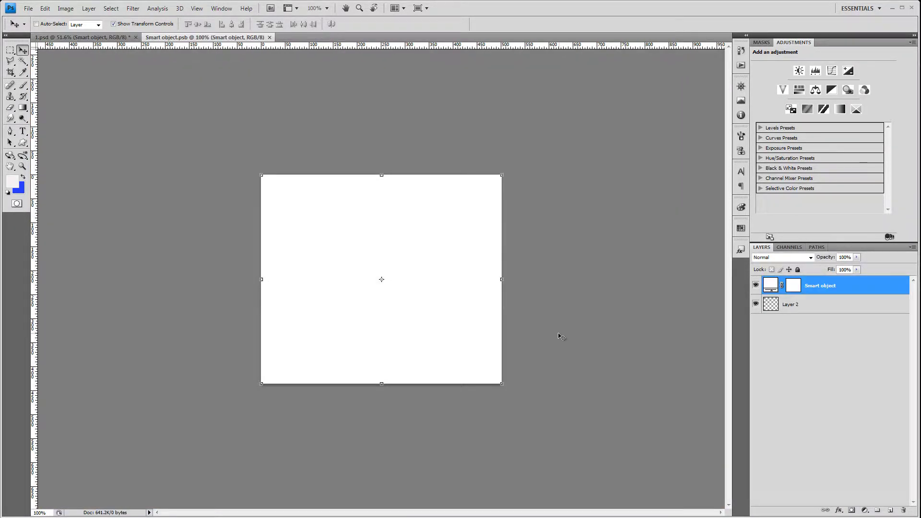
key("ctrl+v")
key("ctrl+w")
key("Return")
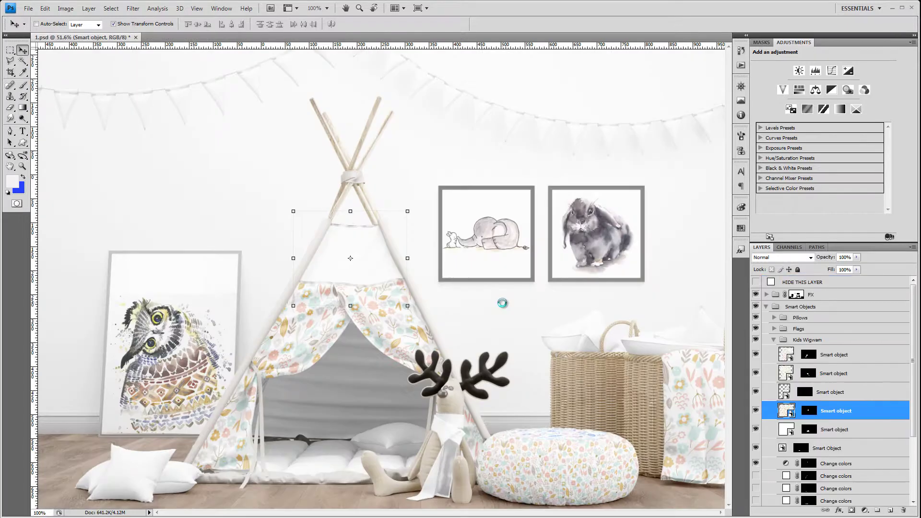
scroll(347, 279, "up", 3)
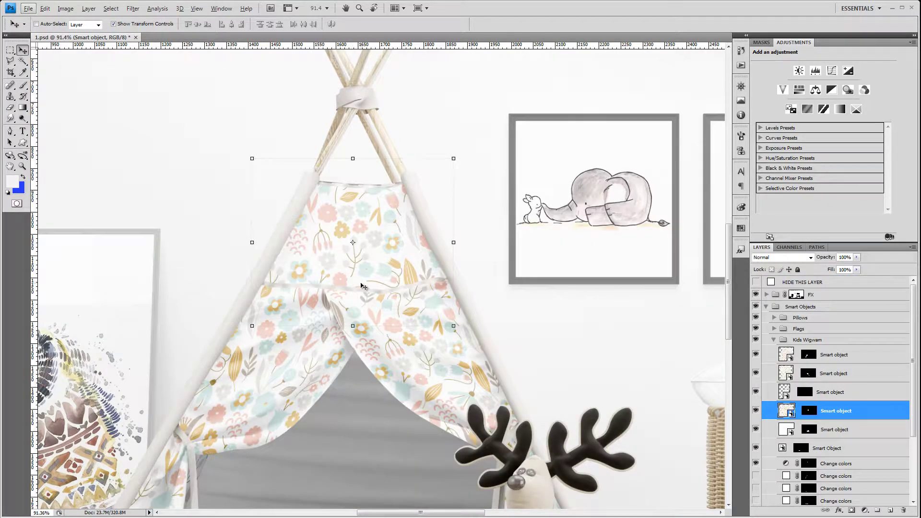
scroll(520, 308, "down", 3)
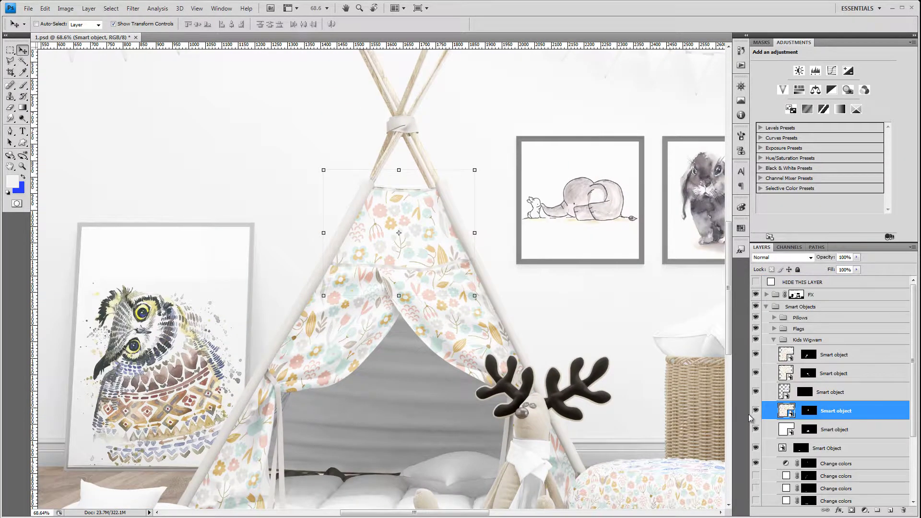
scroll(666, 414, "down", 3)
scroll(667, 413, "down", 2)
scroll(666, 413, "up", 2)
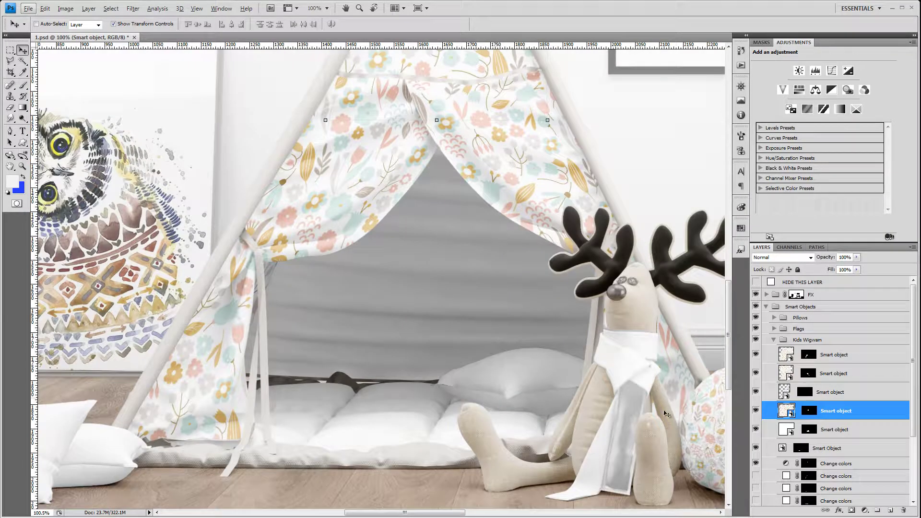
- Paste the floral pattern into the back-wall smart object, align it left, enlarge it, and save
double_click(787, 429)
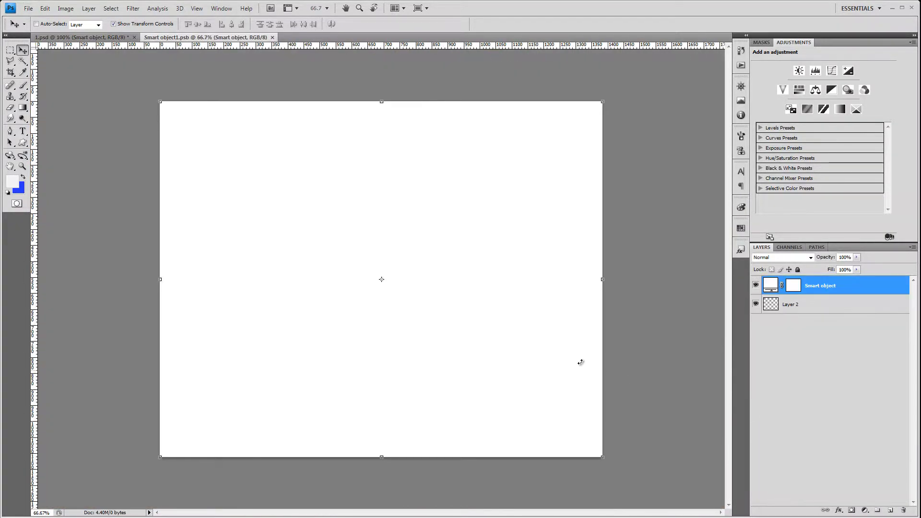
key("ctrl+v")
left_click_drag(527, 352, 498, 349)
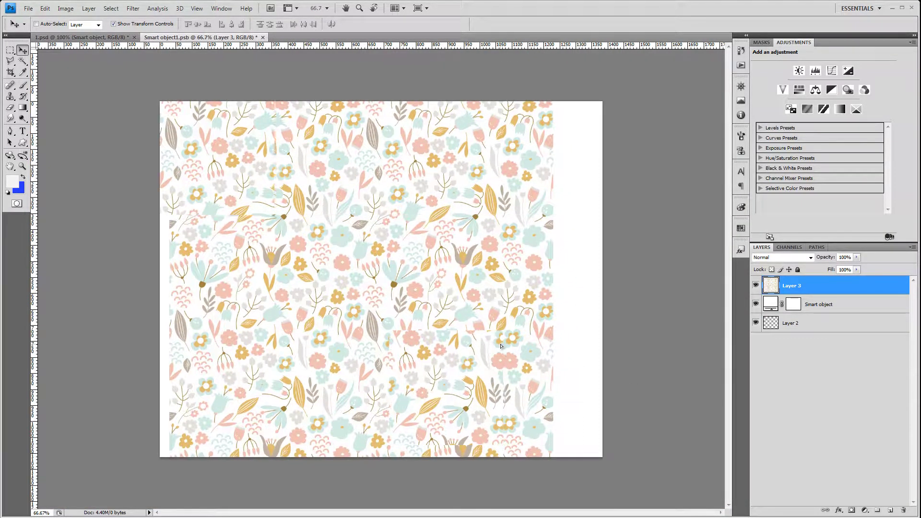
scroll(505, 433, "down", 1)
left_click_drag(514, 445, 564, 493)
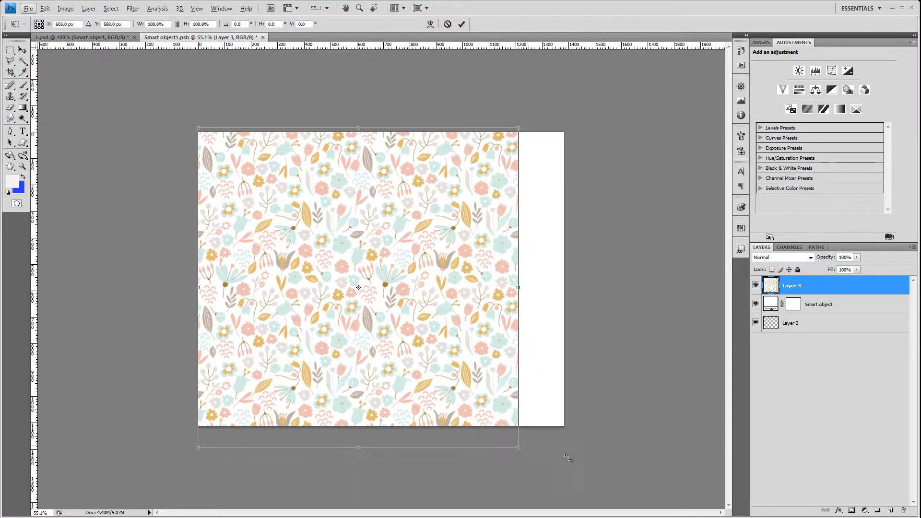
key("Return")
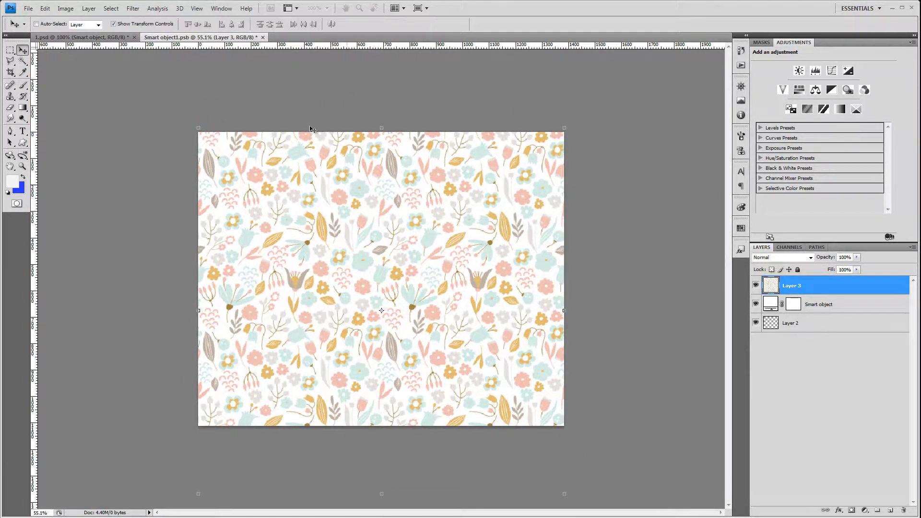
left_click(263, 37)
left_click(410, 211)
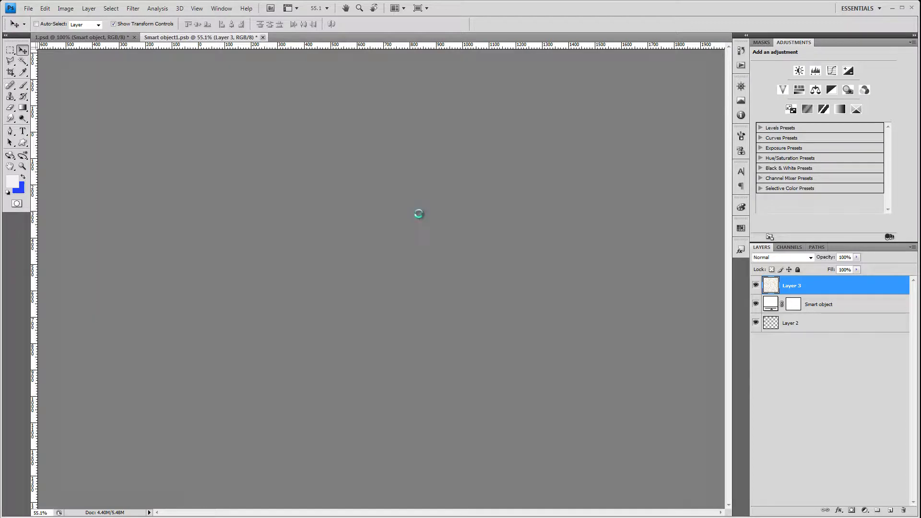
scroll(454, 311, "up", 1)
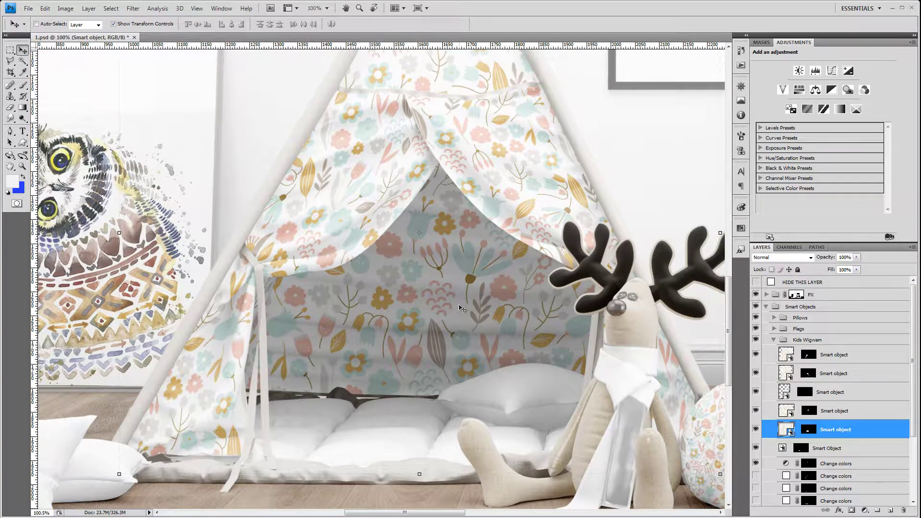
- Move the floor mat's pattern to the top-left, scale it to fill the page, and save
double_click(782, 449)
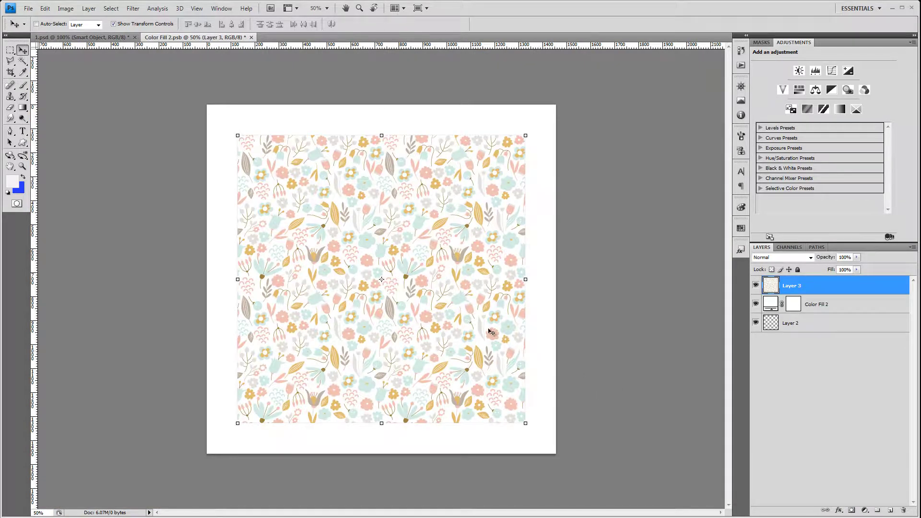
left_click_drag(491, 331, 460, 301)
left_click_drag(496, 393, 557, 453)
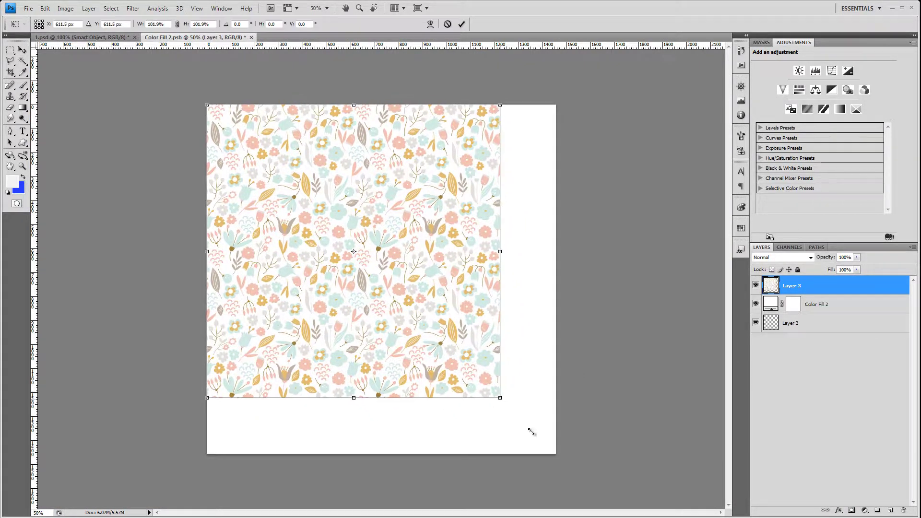
key("Return")
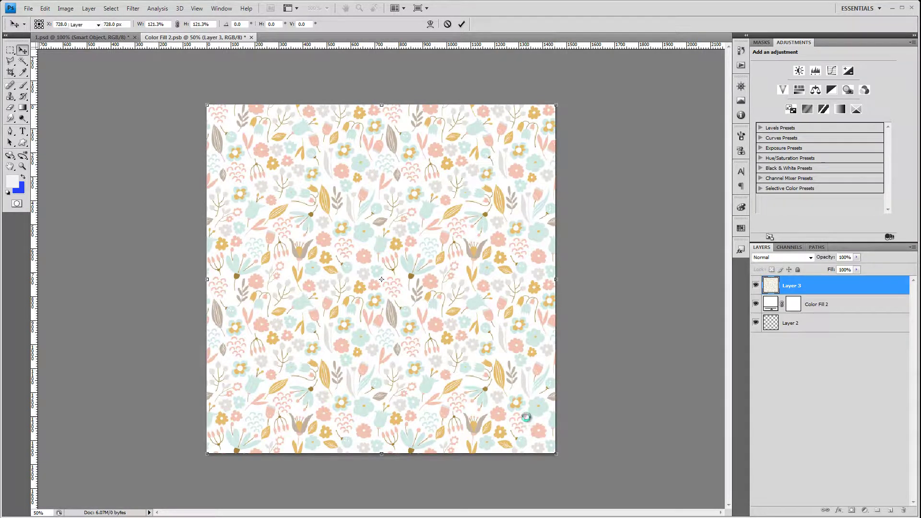
left_click(251, 37)
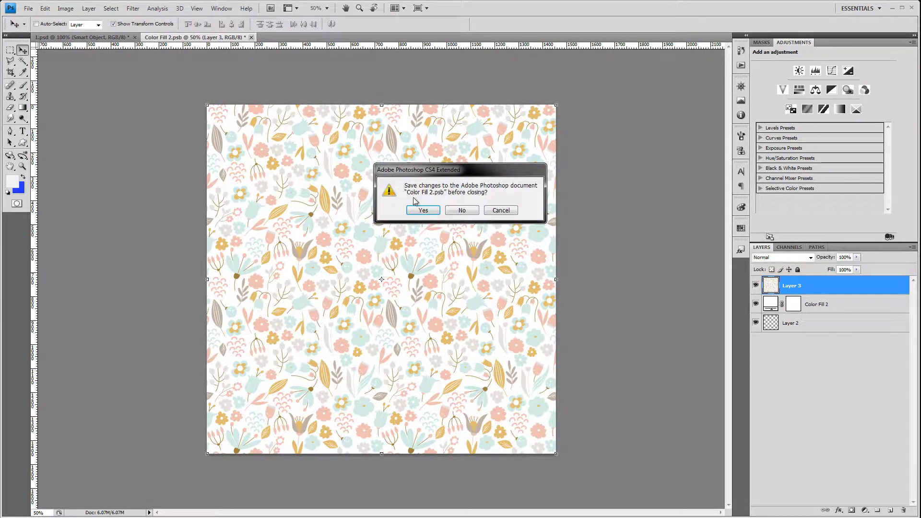
left_click(423, 210)
- Turn on the second Change colors layer and recolour the teepee poles a soft teal-grey
scroll(423, 210, "down", 1)
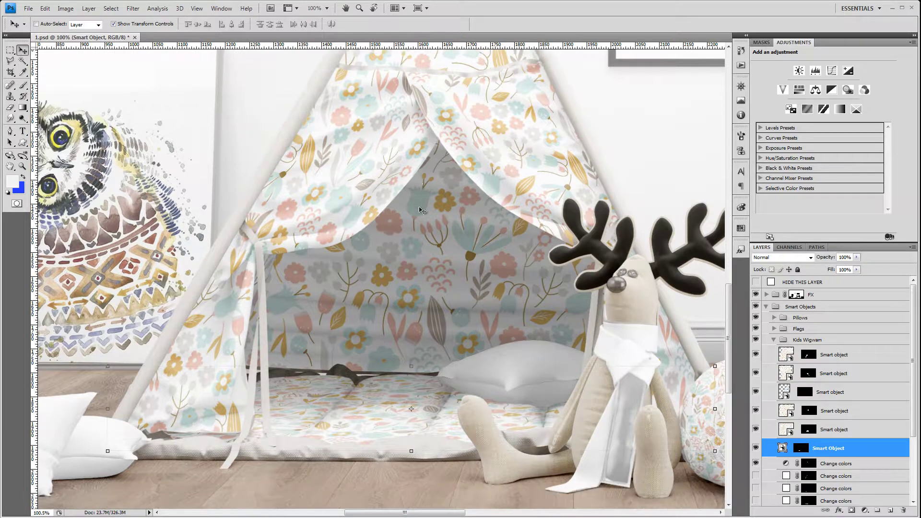
scroll(422, 209, "down", 1)
scroll(420, 209, "down", 1)
scroll(418, 207, "down", 1)
scroll(419, 207, "down", 1)
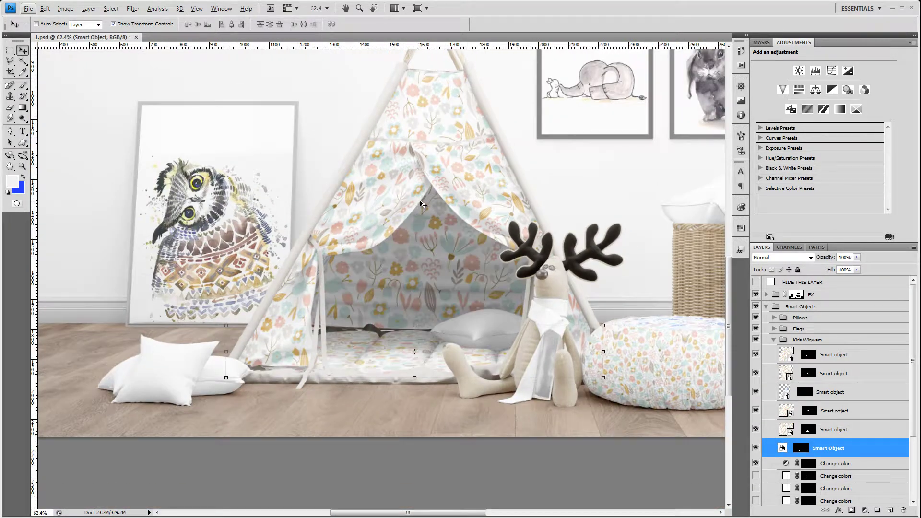
scroll(800, 353, "down", 1)
scroll(799, 352, "down", 1)
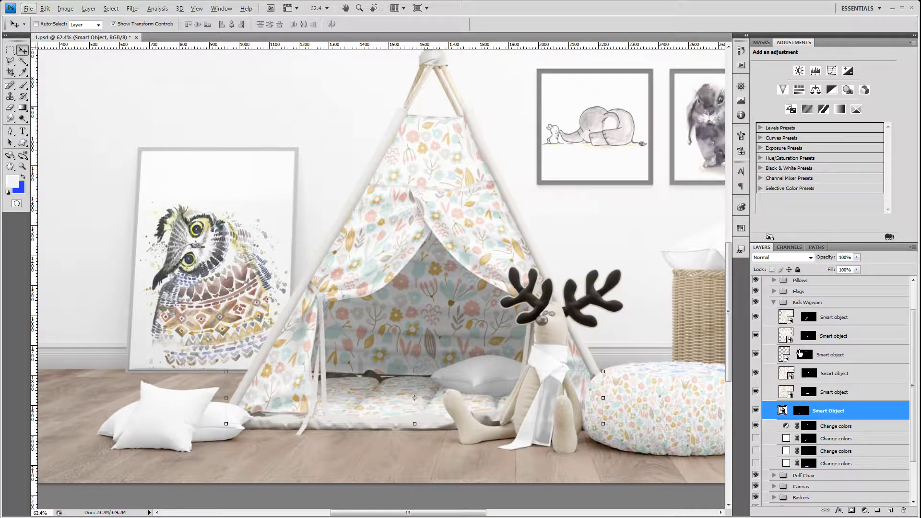
left_click(755, 439)
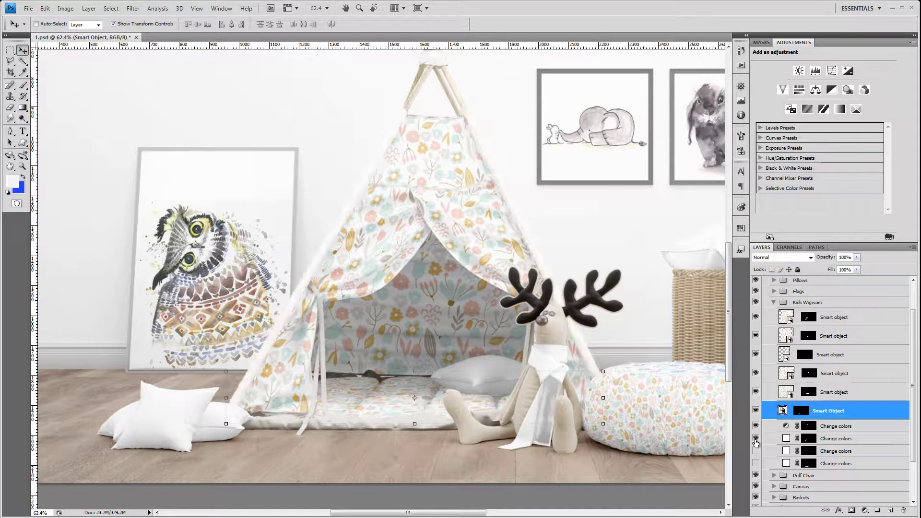
left_click(787, 440)
key("i")
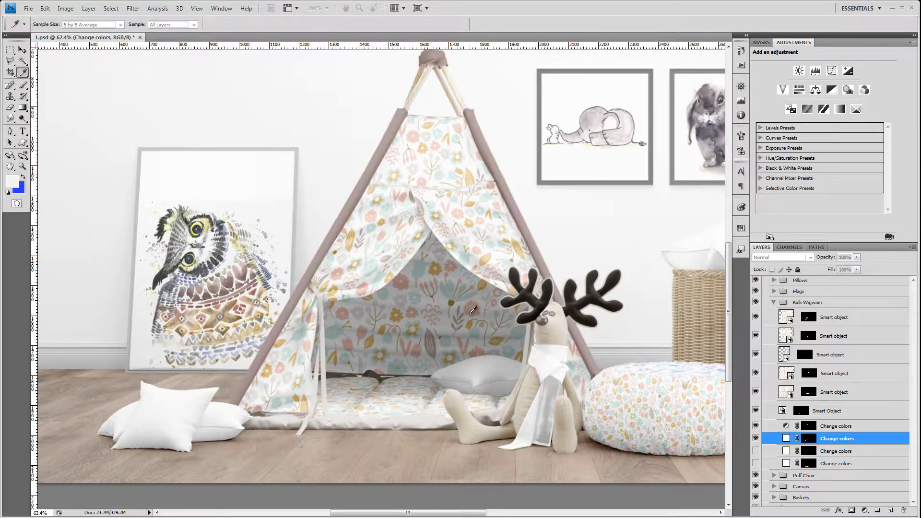
double_click(785, 438)
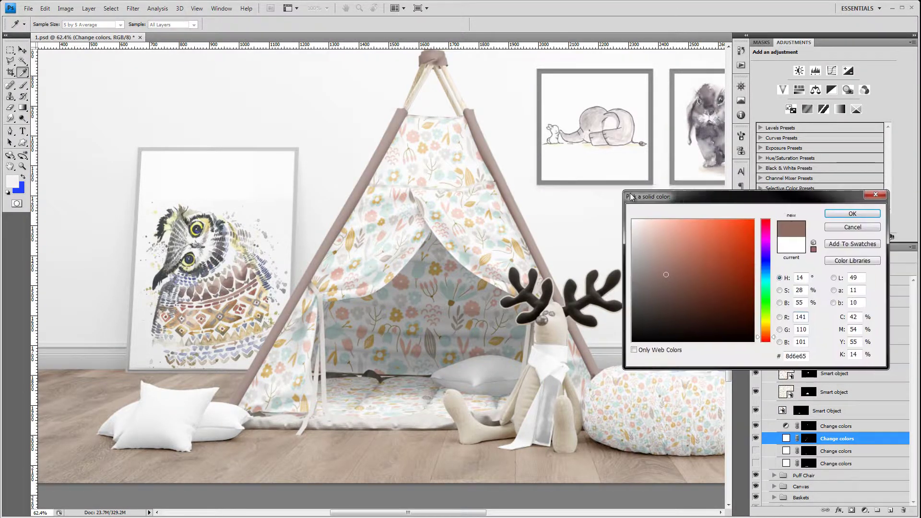
left_click_drag(647, 194, 607, 193)
left_click(712, 220)
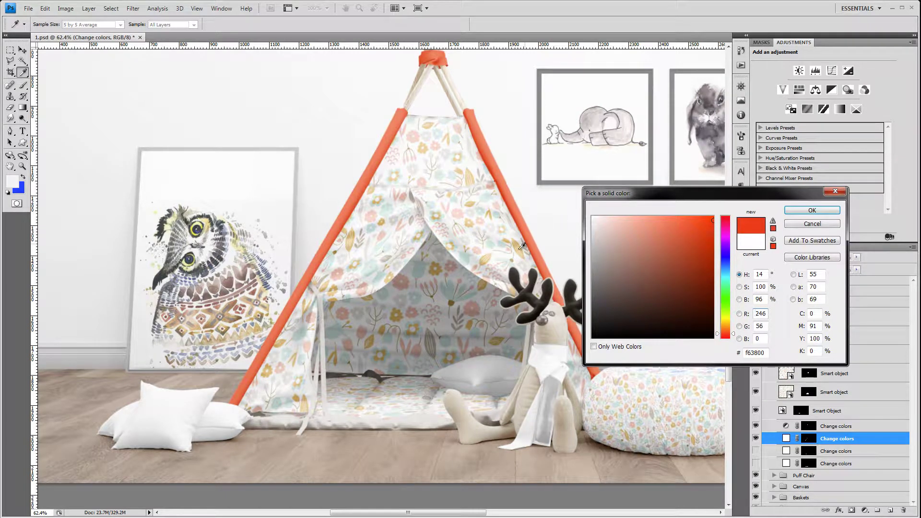
left_click(462, 289)
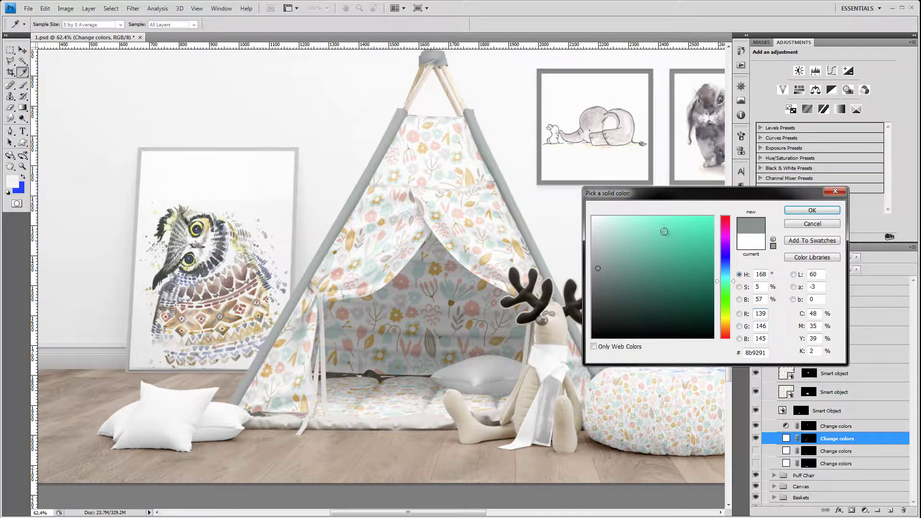
left_click(611, 260)
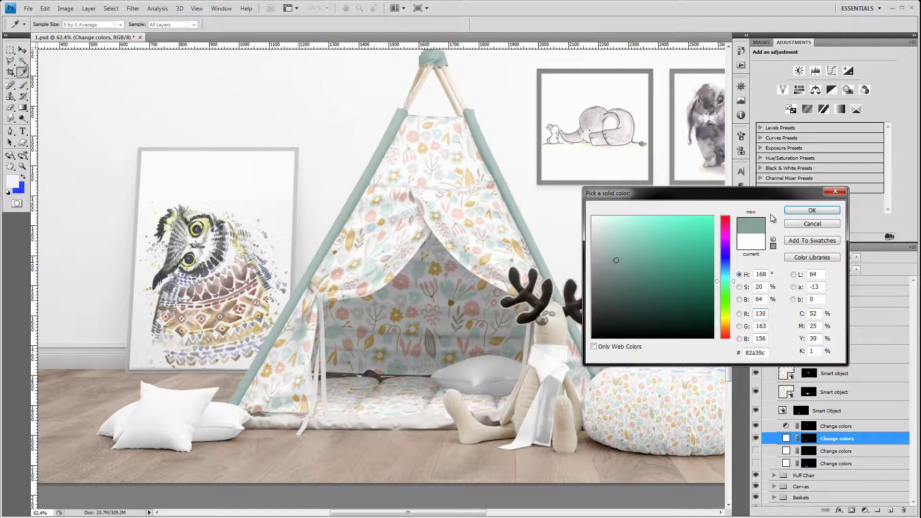
left_click(811, 211)
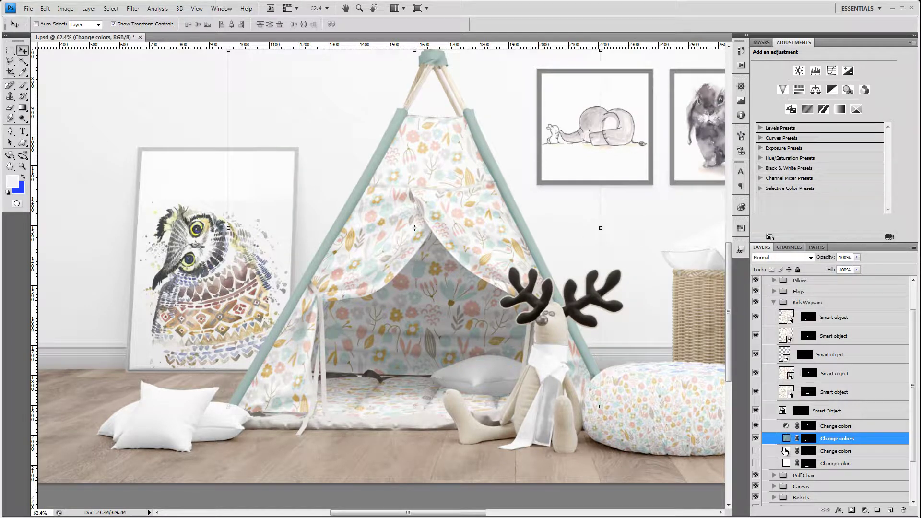
- Show the tent ties' colour layer and set the ties to hex 82a39c
left_click(756, 451)
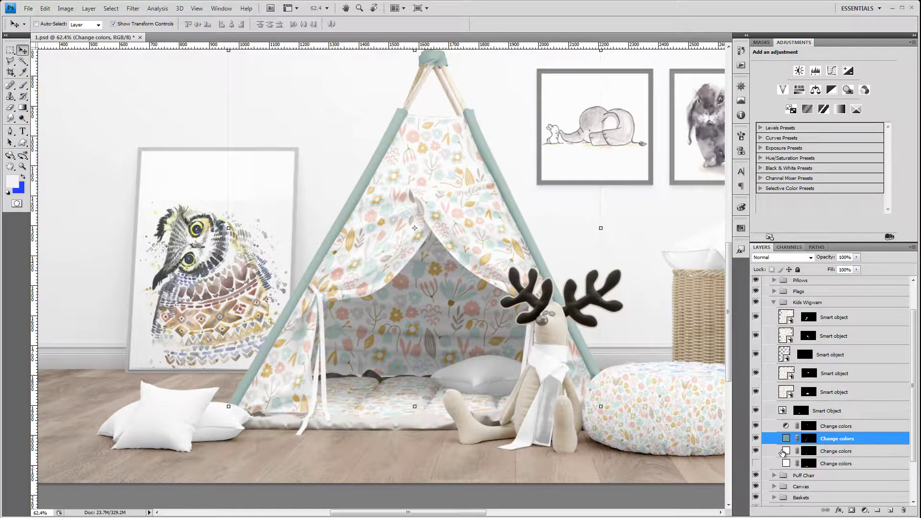
double_click(785, 438)
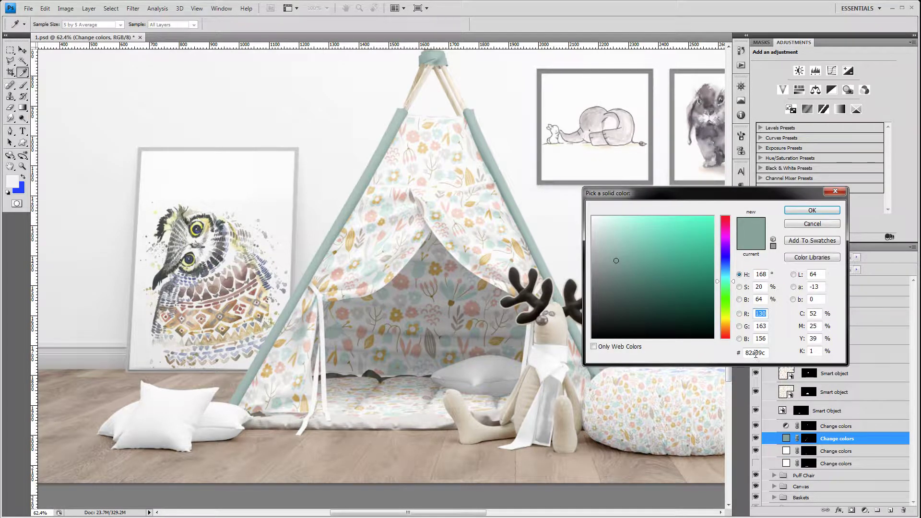
left_click(812, 210)
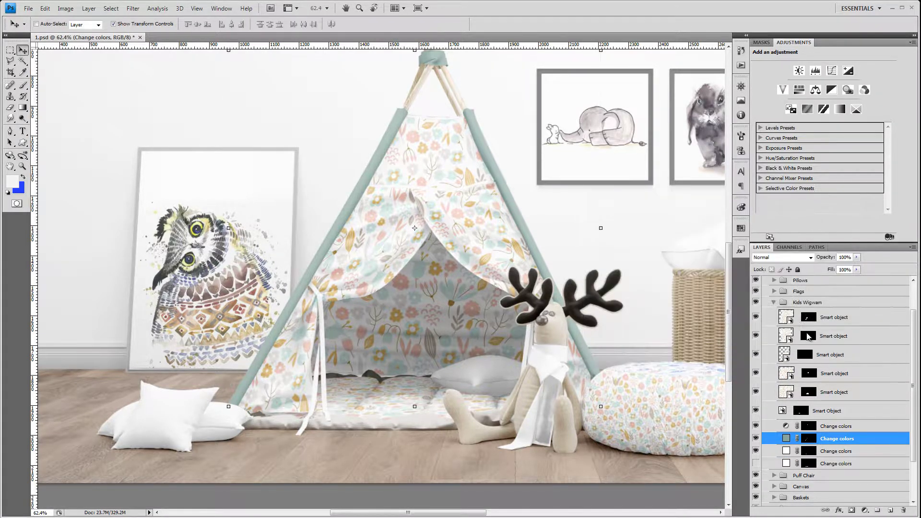
double_click(785, 450)
double_click(752, 354)
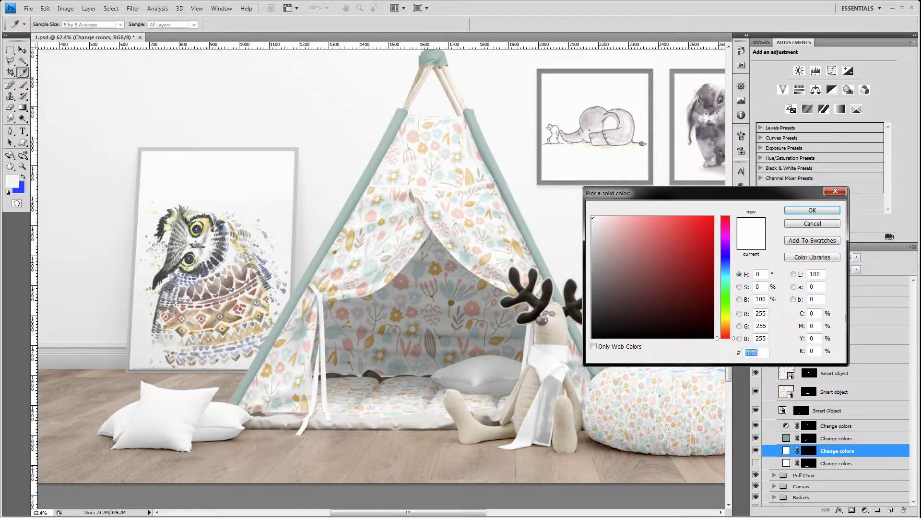
type("82a39c")
left_click(811, 210)
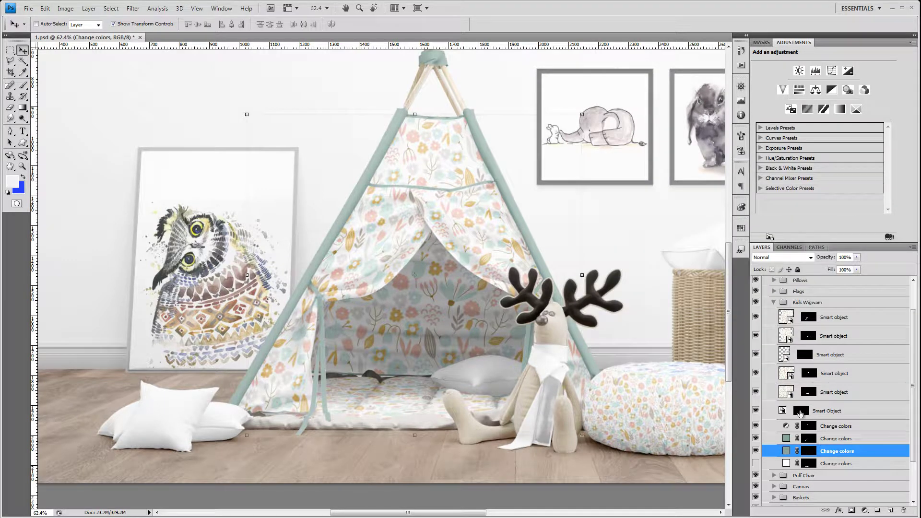
- Set the mat border colour to hex 82a39c and toggle its visibility to compare
double_click(787, 463)
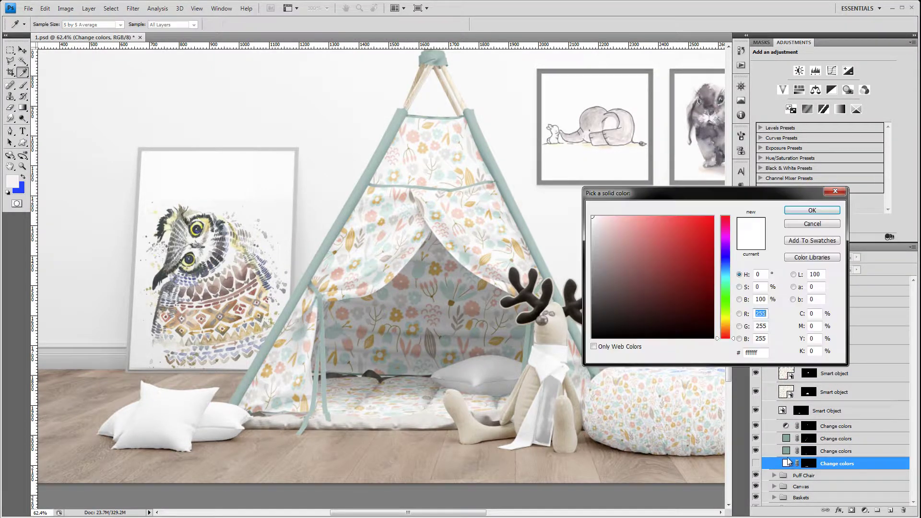
double_click(751, 353)
type("82a39c")
left_click(811, 211)
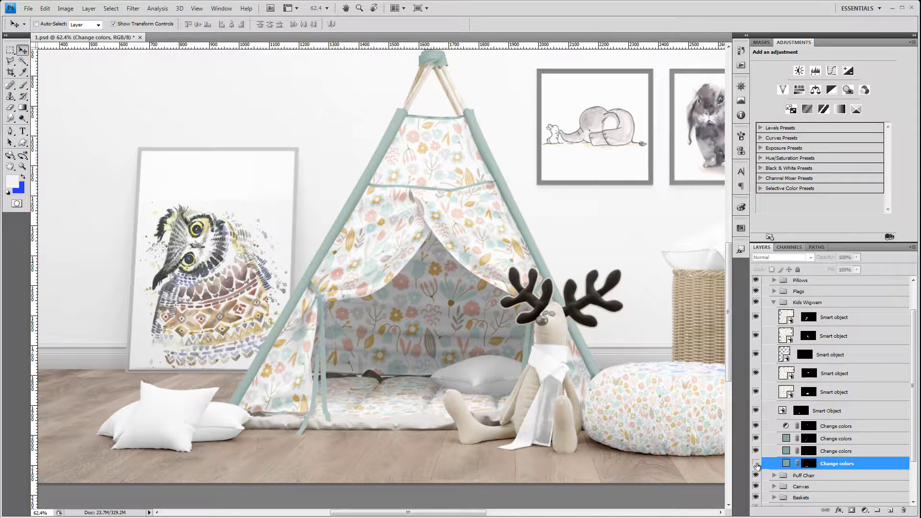
left_click(756, 463)
left_click(756, 463)
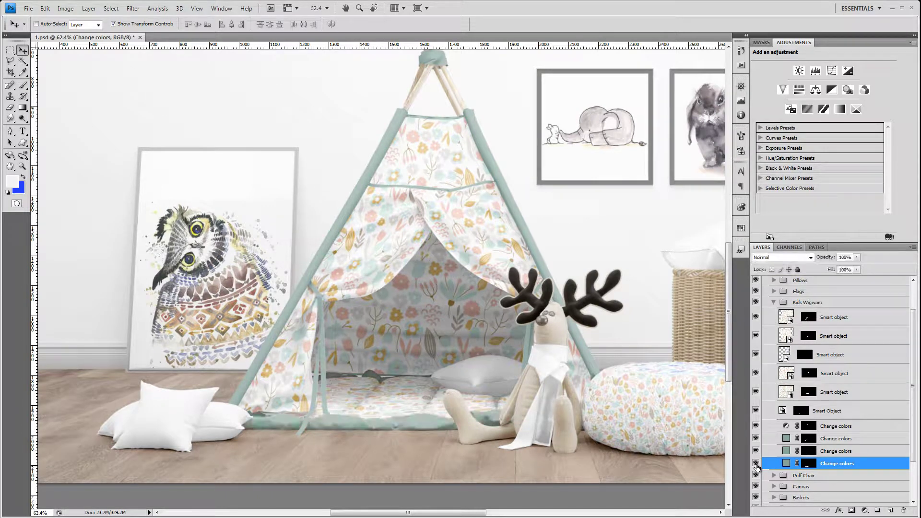
- Recolour the mat border dusty pink d69e8c and zoom out to view the whole room
scroll(393, 378, "up", 2)
scroll(392, 378, "up", 1)
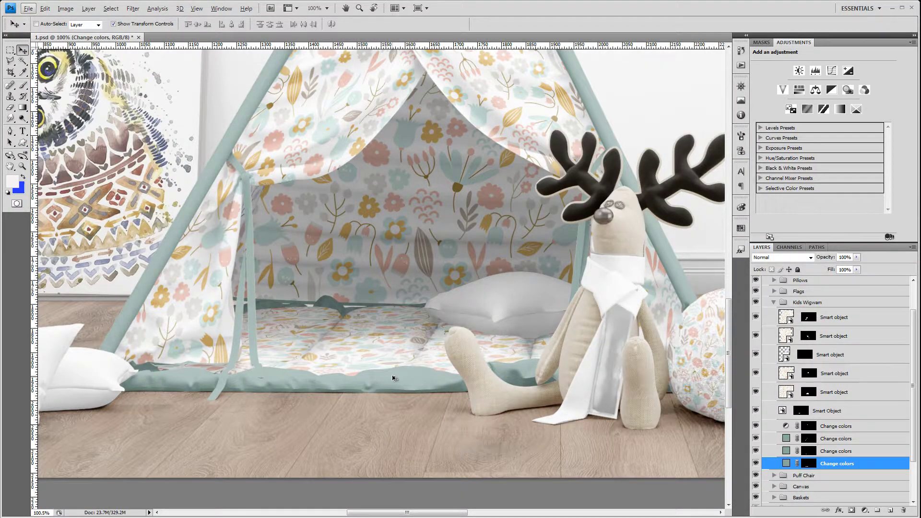
scroll(392, 378, "up", 1)
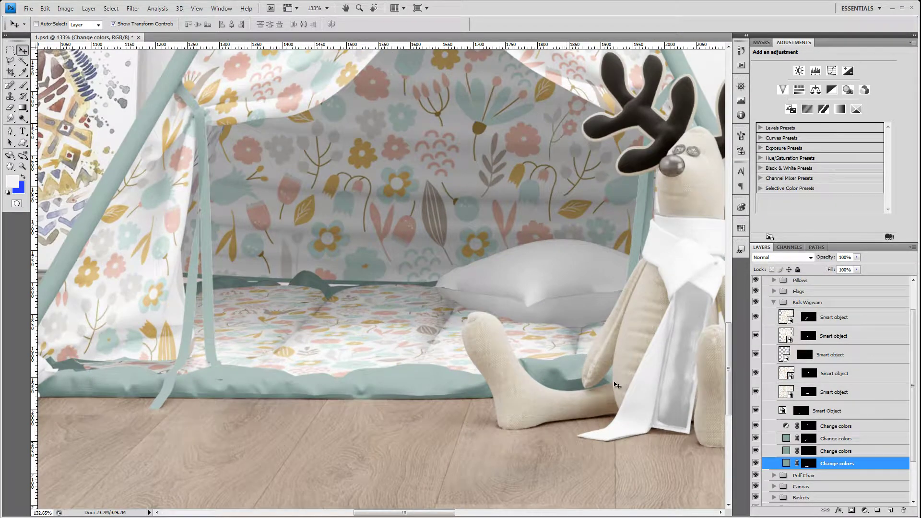
double_click(787, 464)
left_click(404, 341)
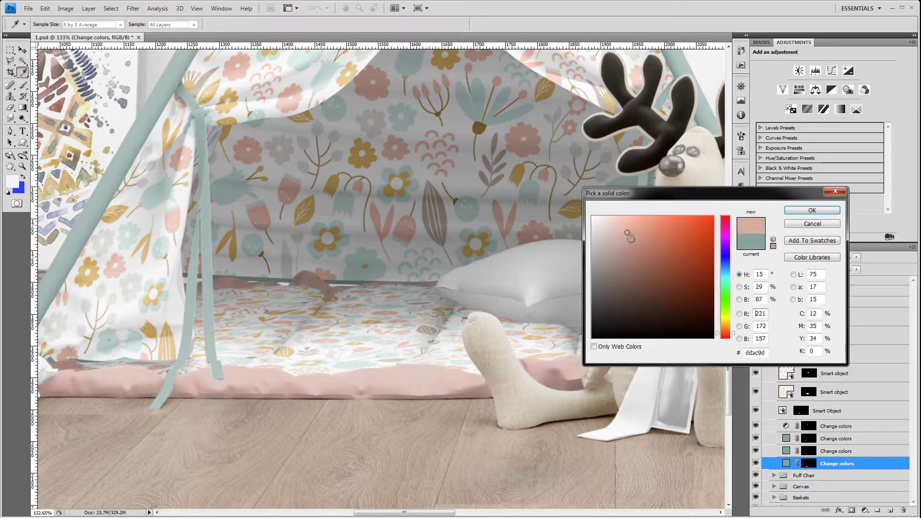
left_click_drag(629, 237, 634, 235)
left_click(811, 210)
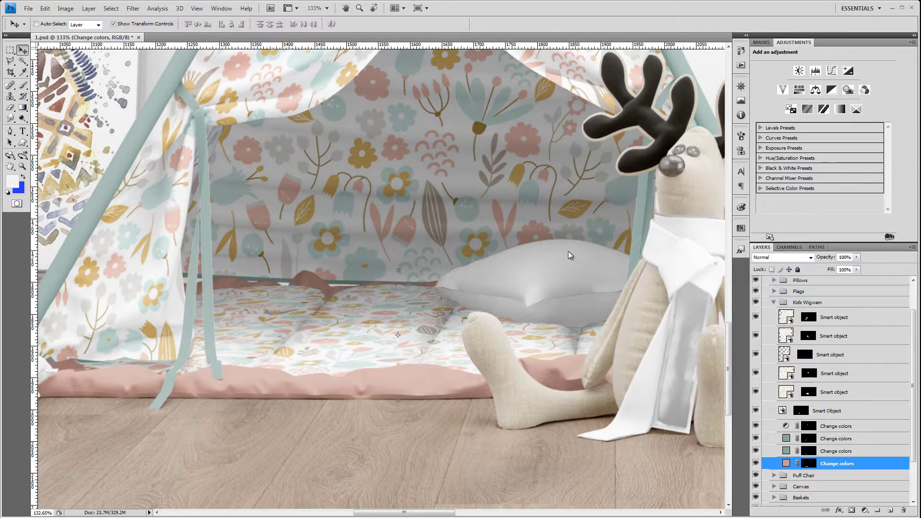
scroll(568, 251, "down", 2)
scroll(556, 278, "down", 2)
scroll(545, 306, "down", 2)
scroll(545, 305, "down", 1)
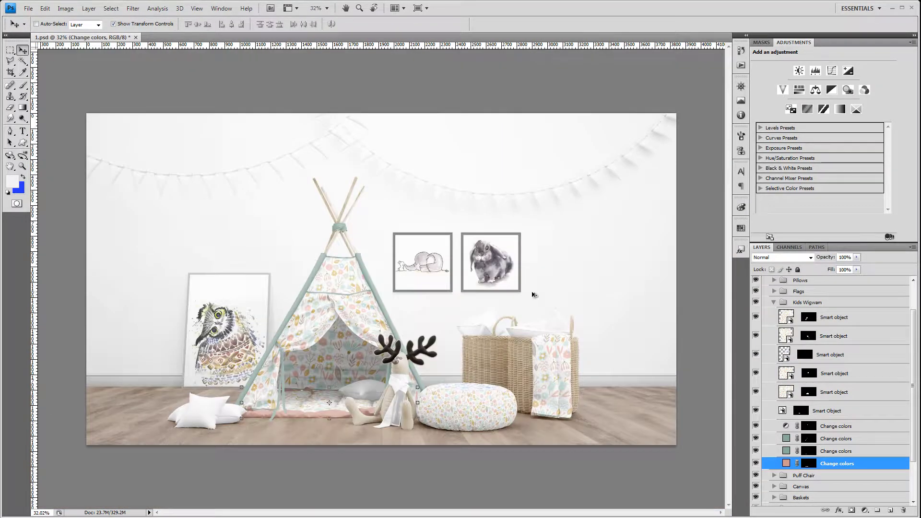
scroll(537, 307, "up", 2)
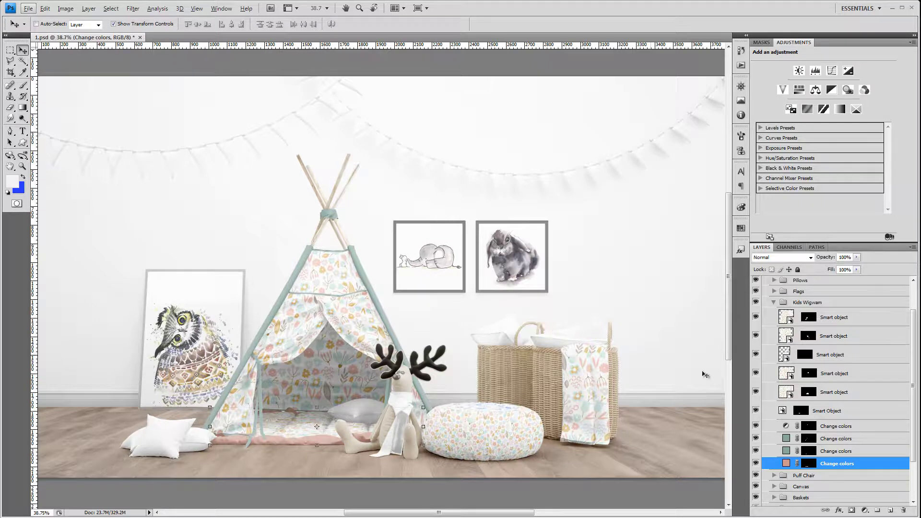
- Colour the Flags group's bunting tape teal a3bab5, then select Flag 1 copy 7
left_click(774, 302)
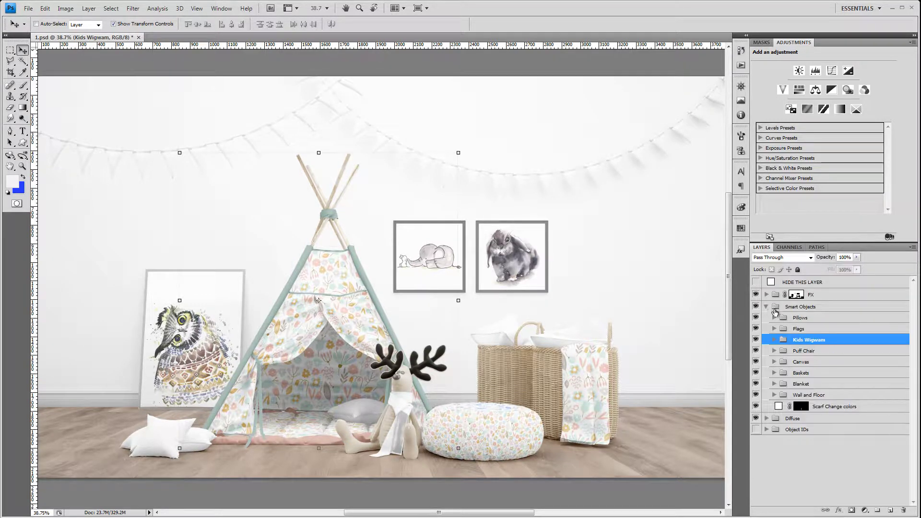
left_click(774, 329)
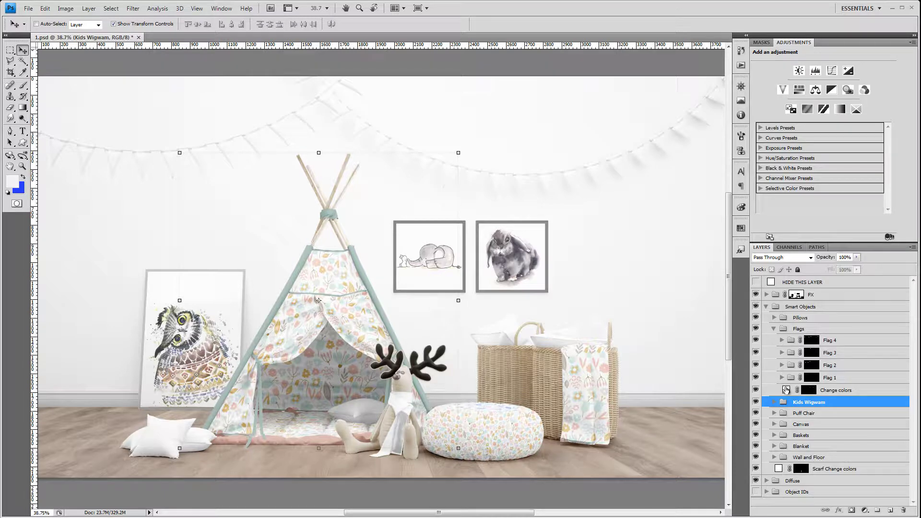
left_click(785, 390)
scroll(412, 136, "up", 5)
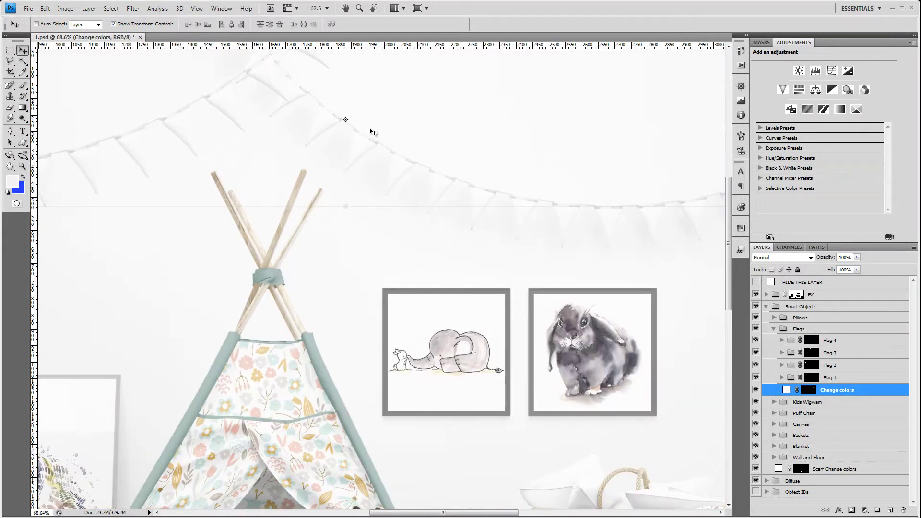
scroll(438, 174, "up", 3)
scroll(414, 211, "up", 1)
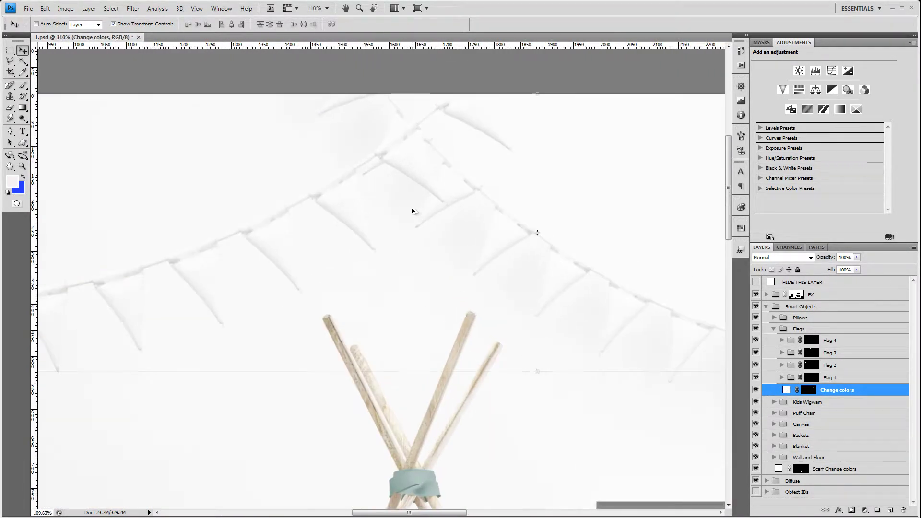
scroll(502, 233, "down", 1)
double_click(785, 389)
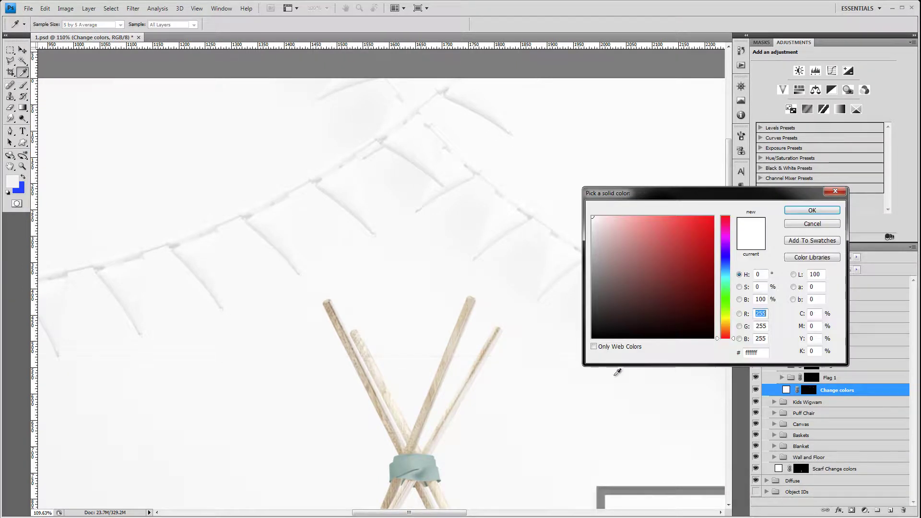
left_click(409, 463)
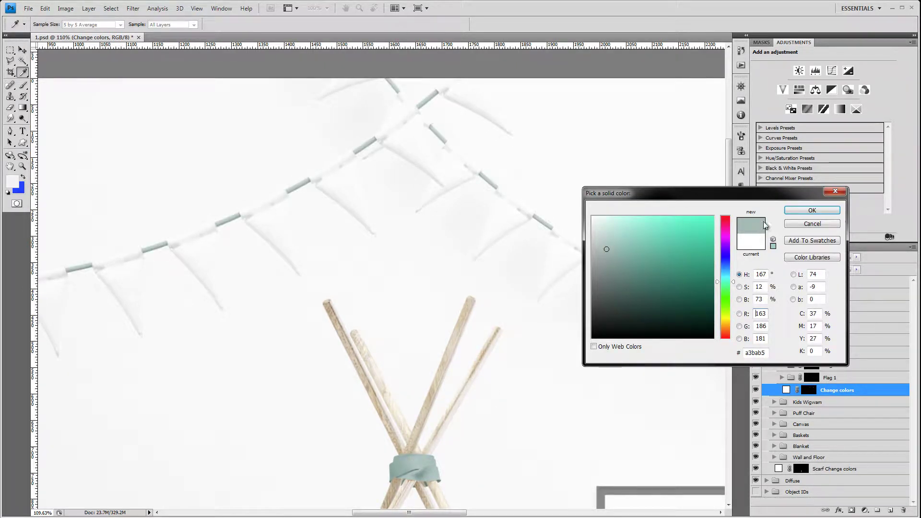
left_click(794, 211)
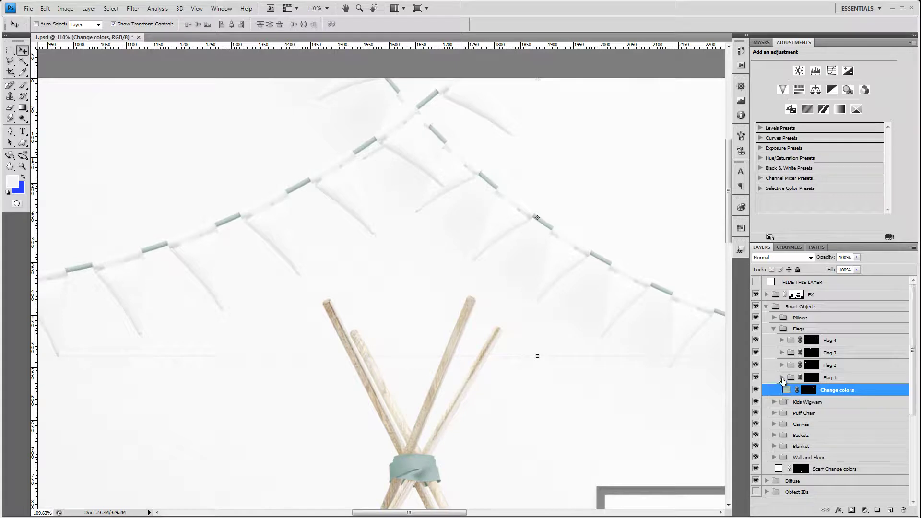
left_click(781, 378)
left_click(791, 394)
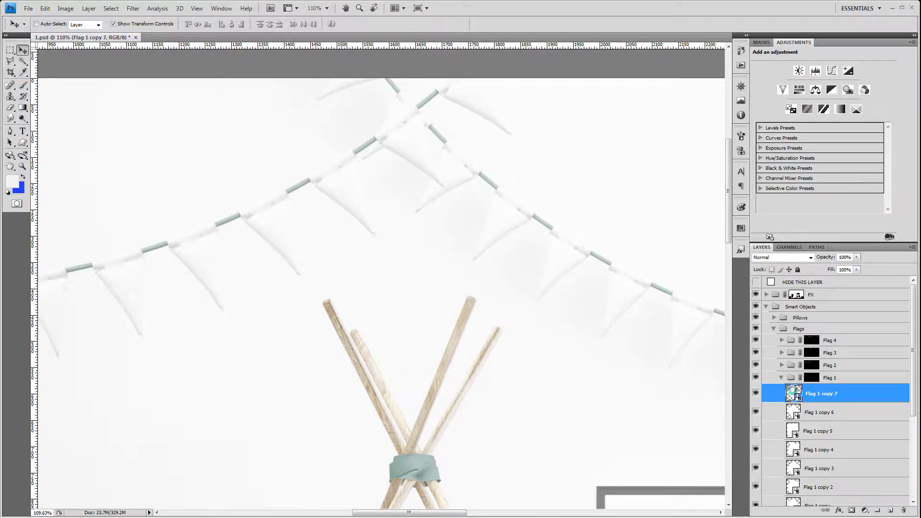
- Add the floral pattern to the Flag 1 copy 7 smart object and save it
double_click(794, 392)
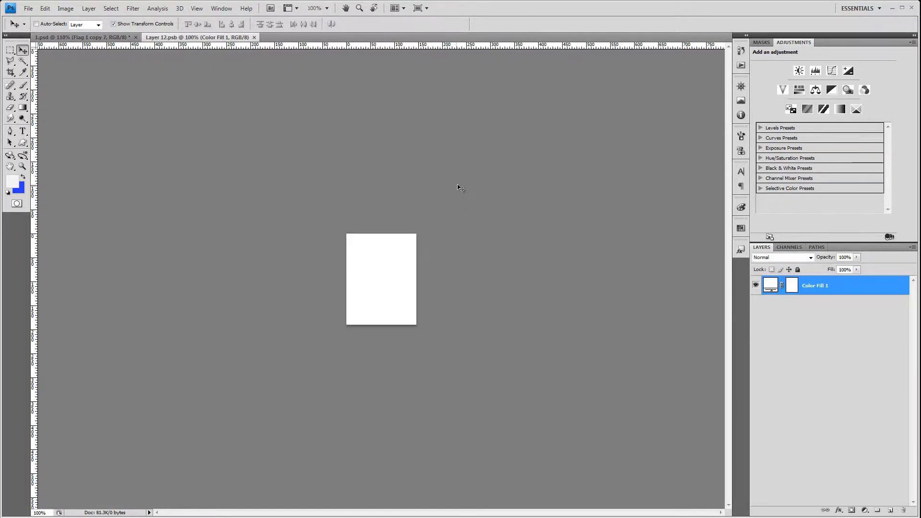
key("ctrl+w")
key("Return")
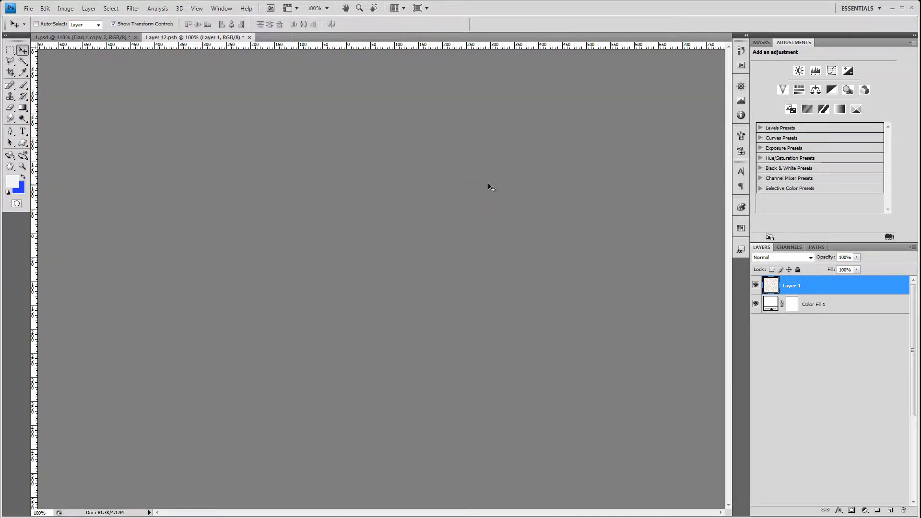
- Pan to the bunting's left side, collapse Flag 1, and select a layer in Flag 2
scroll(491, 187, "down", 5, "alt")
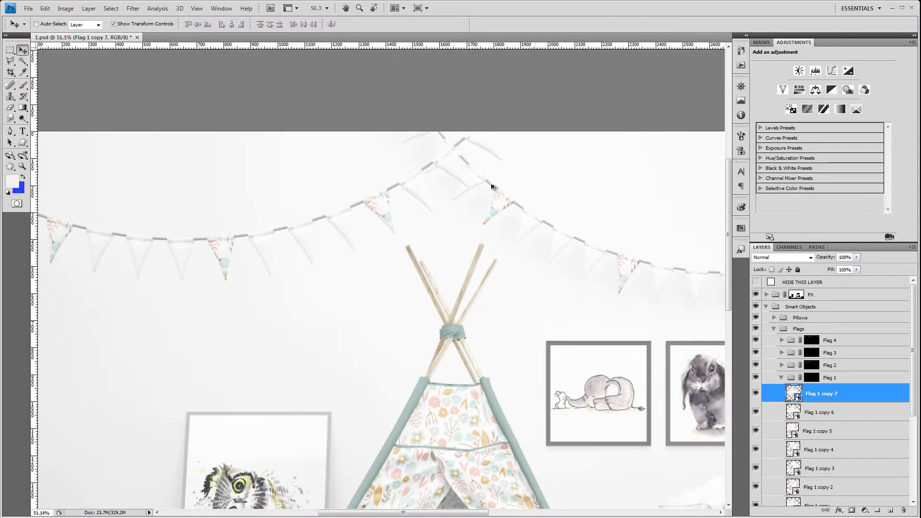
scroll(404, 175, "up", 3)
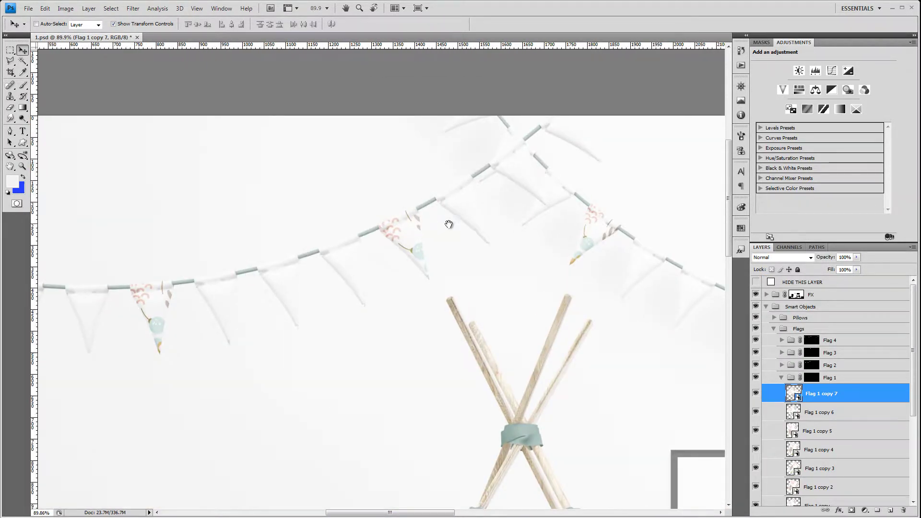
left_click_drag(448, 224, 520, 210)
left_click(781, 377)
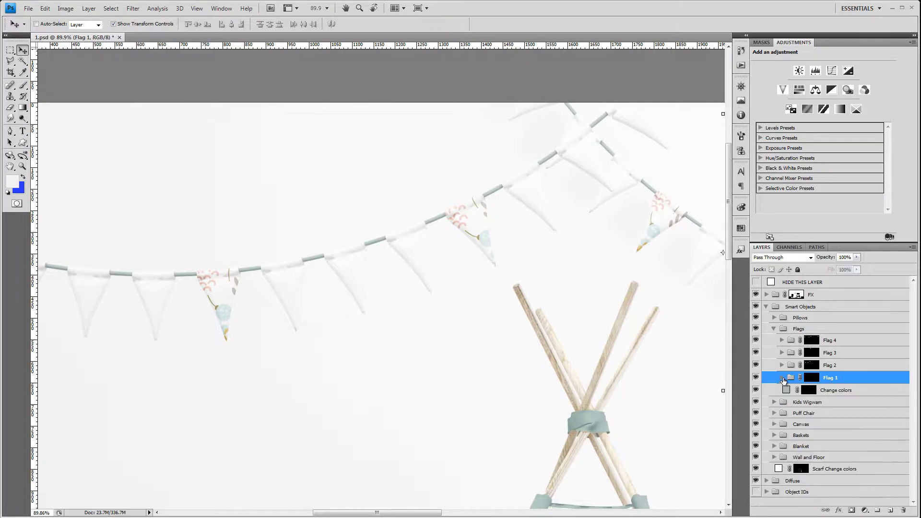
left_click(782, 365)
left_click(794, 380)
- Paste the light blue pattern into the Flag 2 pennant smart object and save it
double_click(794, 381)
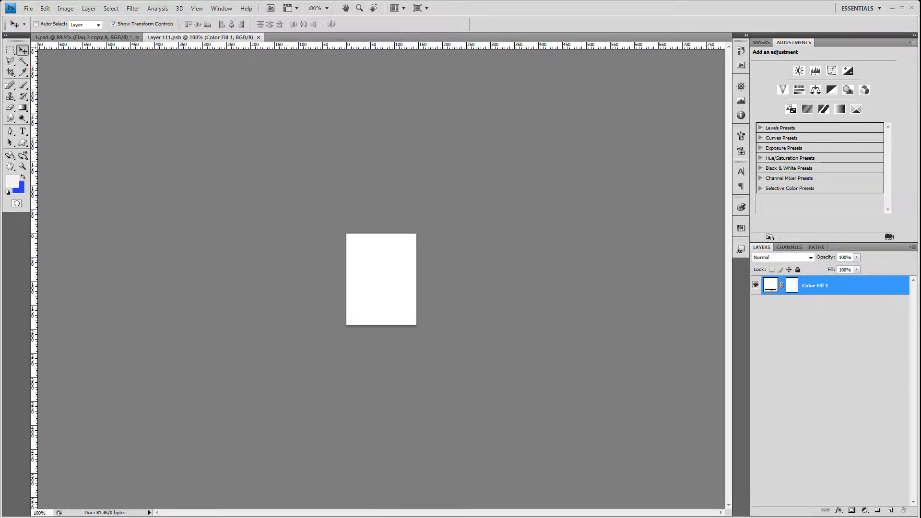
key("ctrl+v")
key("ctrl+w")
key("Return")
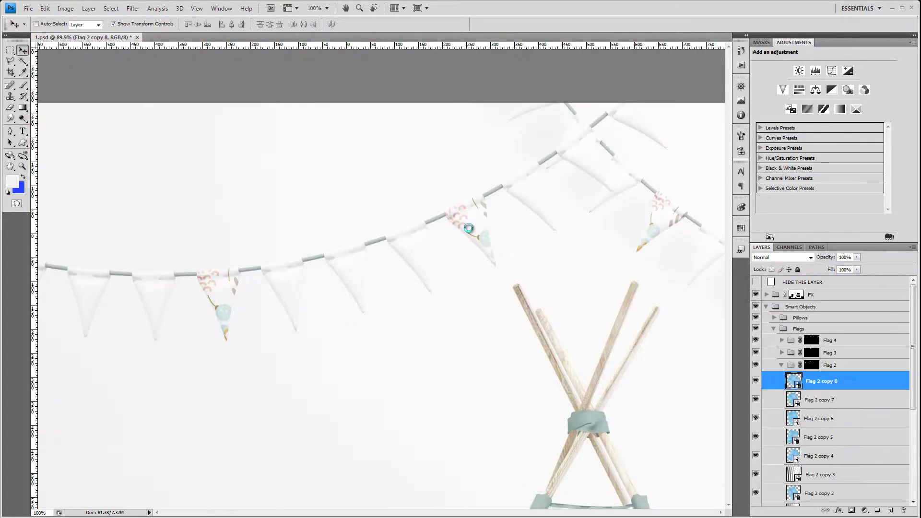
scroll(472, 231, "down", 2)
scroll(496, 249, "down", 2)
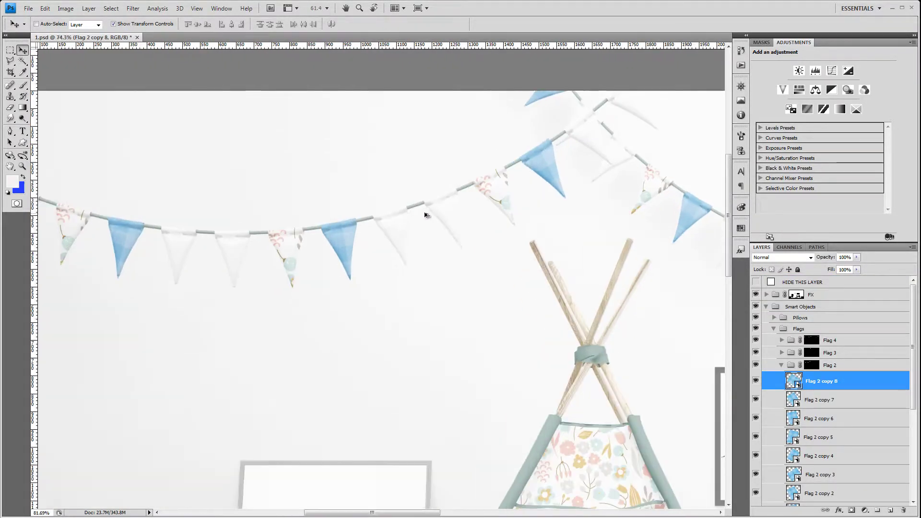
- Collapse the Flag 2 group, expand Flag 3, and select Flag 3 copy 7
left_click(783, 363)
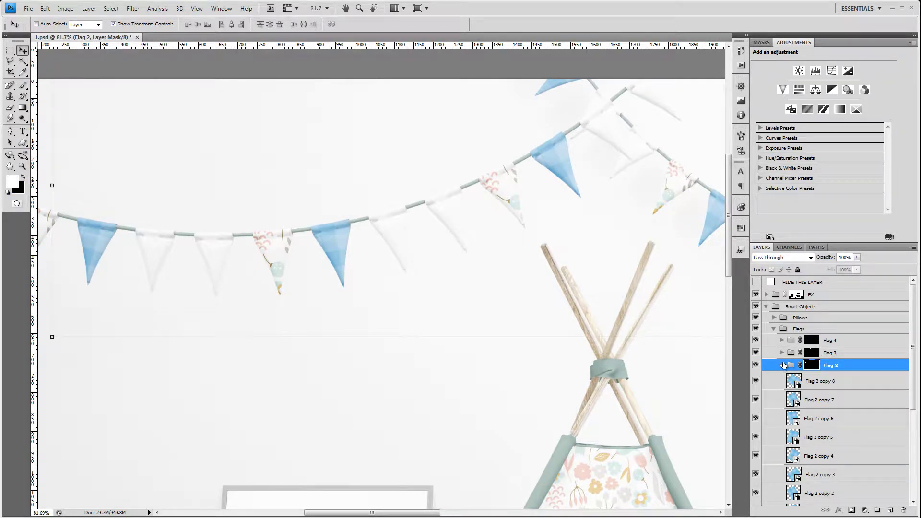
left_click(783, 365)
left_click(782, 353)
left_click(795, 368)
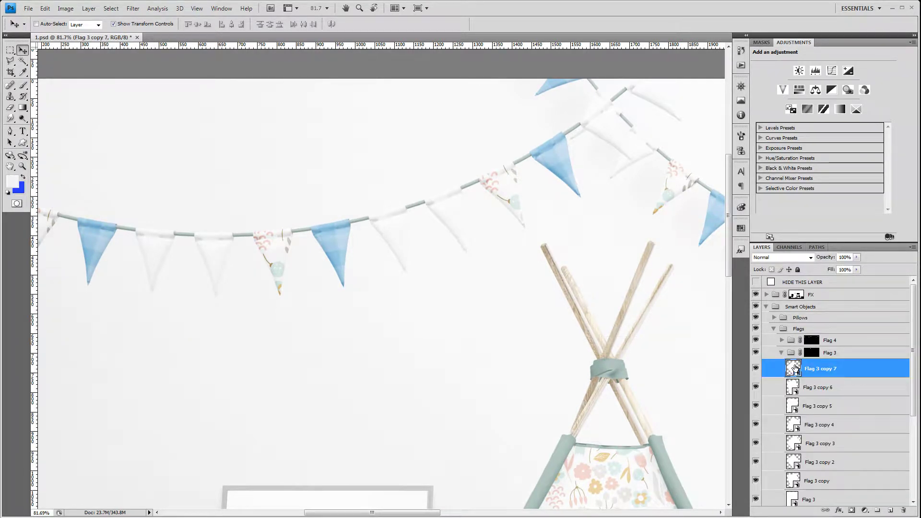
- Paste the gold heart pattern into Flag 3 copy 7, scale it to about 37%, and save
double_click(795, 368)
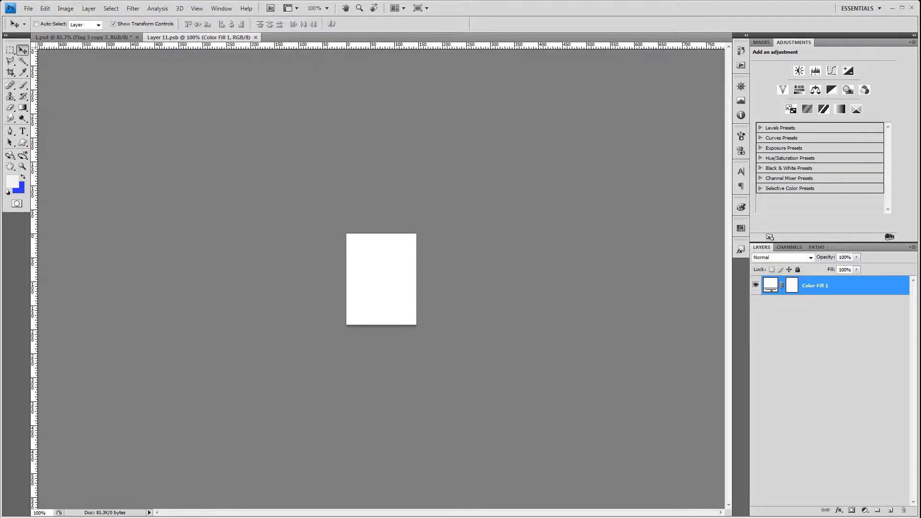
key("ctrl+Tab")
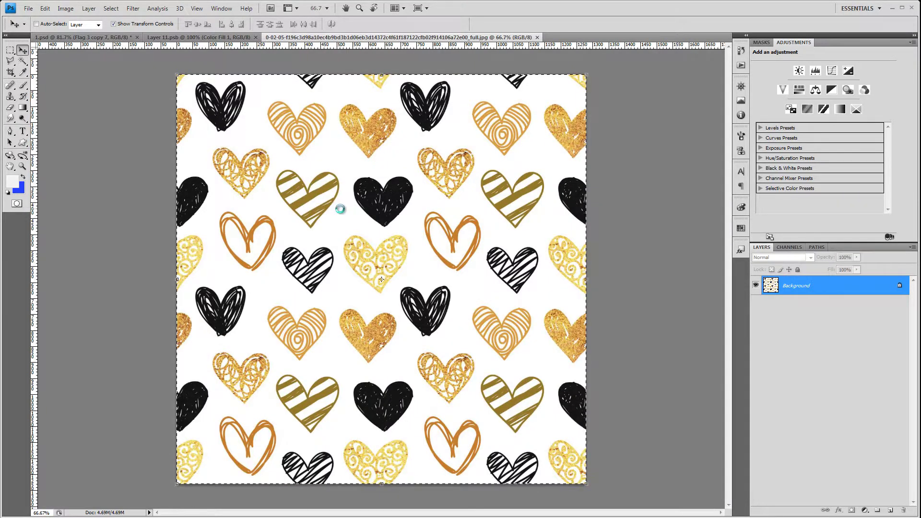
key("ctrl+Tab")
key("ctrl+v")
left_click_drag(398, 254, 314, 230)
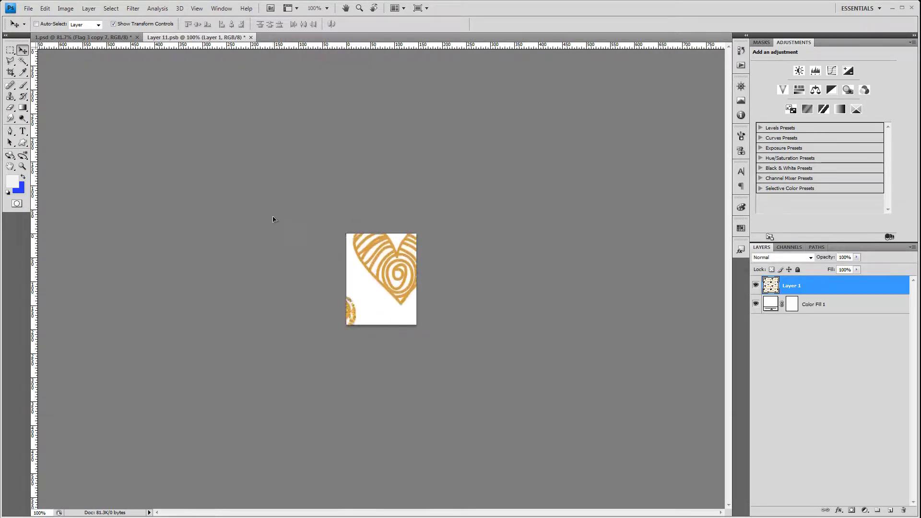
key("ctrl+0")
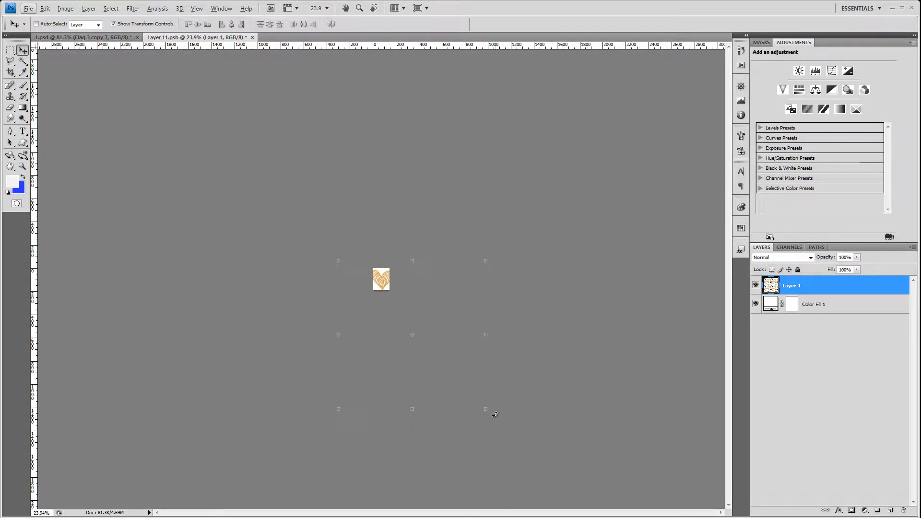
left_click_drag(486, 409, 393, 314)
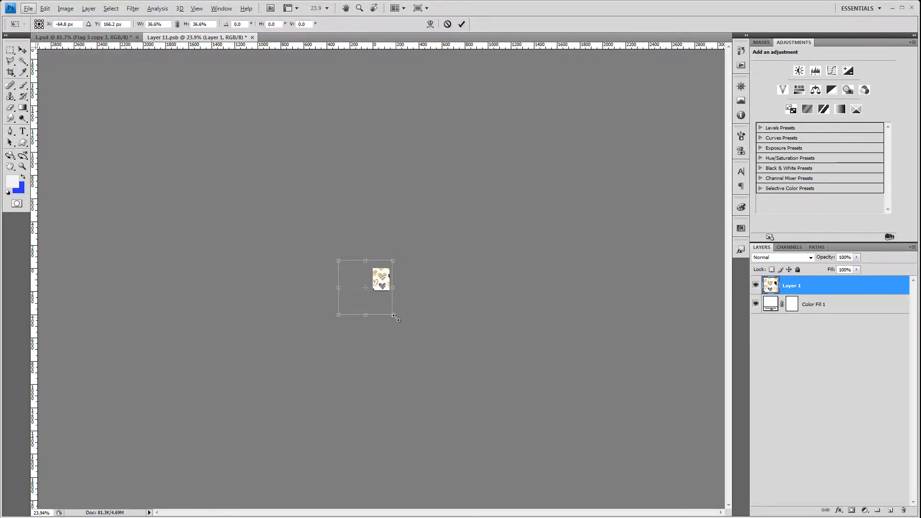
key("Return")
key("ctrl+w")
left_click(422, 209)
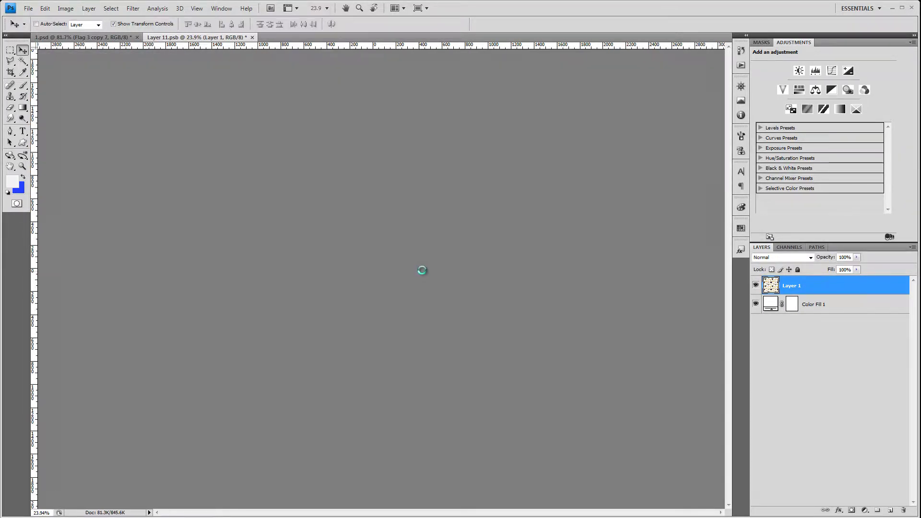
- Collapse the Flag 3 group and expand the Flag 4 group
scroll(425, 273, "down", 2)
scroll(412, 269, "down", 2)
scroll(384, 264, "up", 3)
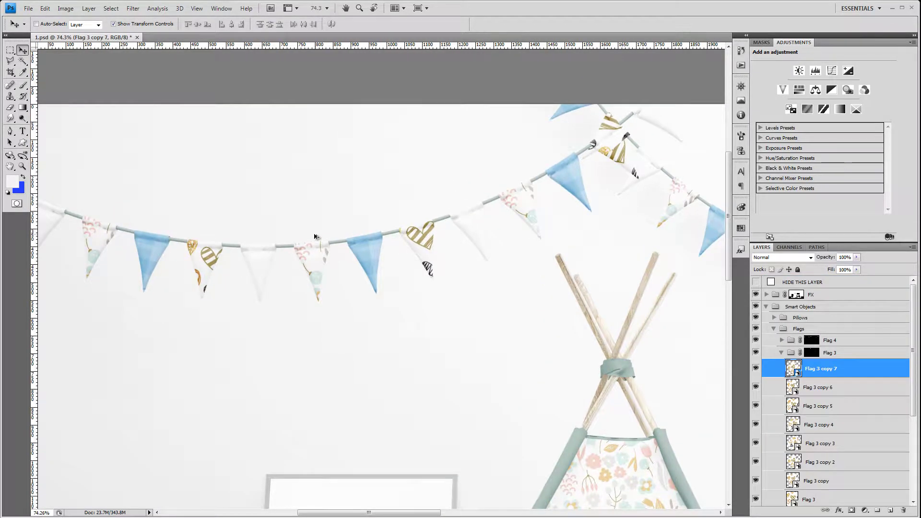
scroll(432, 278, "down", 1)
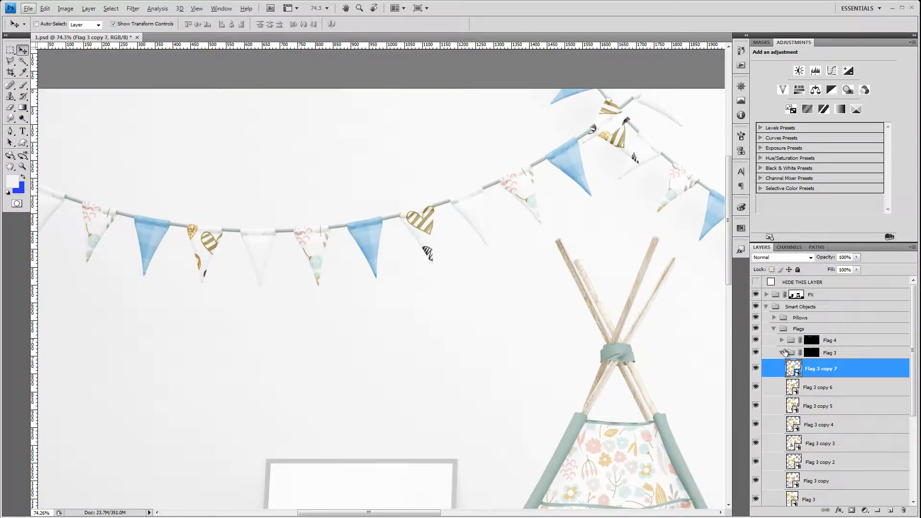
left_click(781, 354)
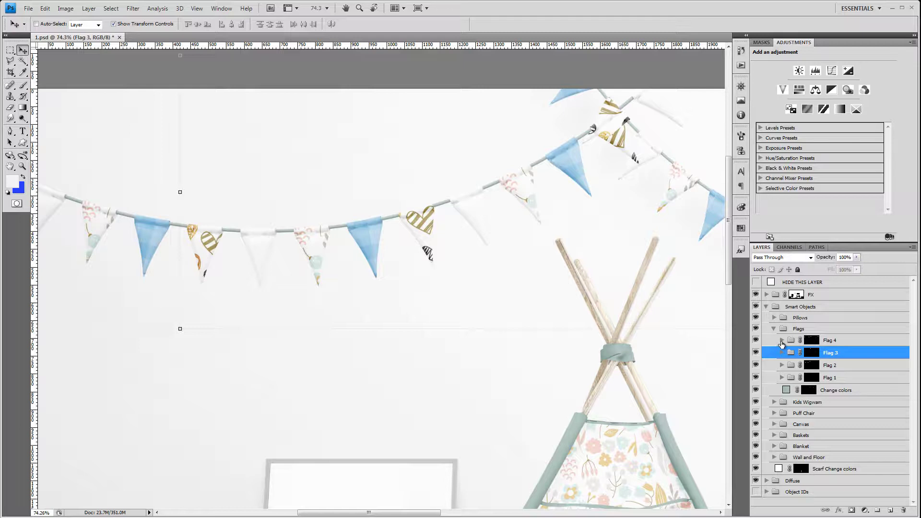
left_click(781, 340)
- Fill the Flag 4 copy 8 pennant with the pink-purple floral pattern and save it
double_click(794, 356)
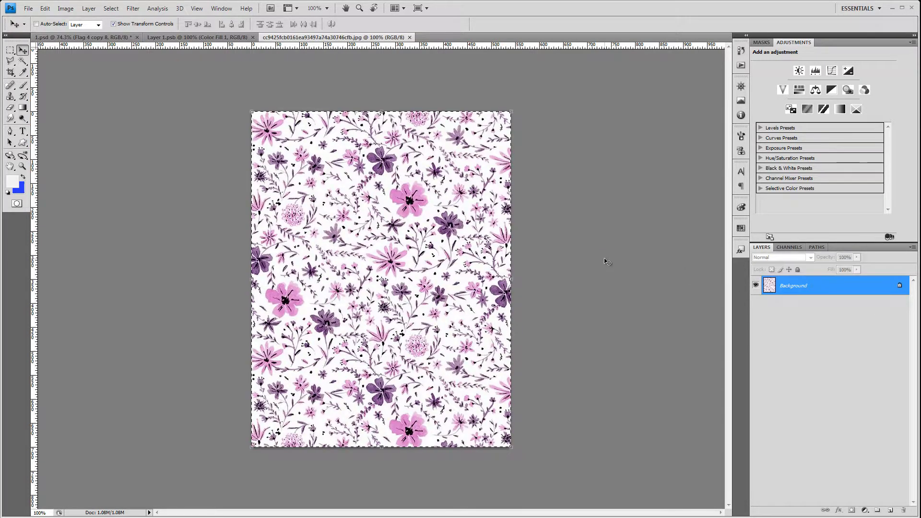
key("ctrl+w")
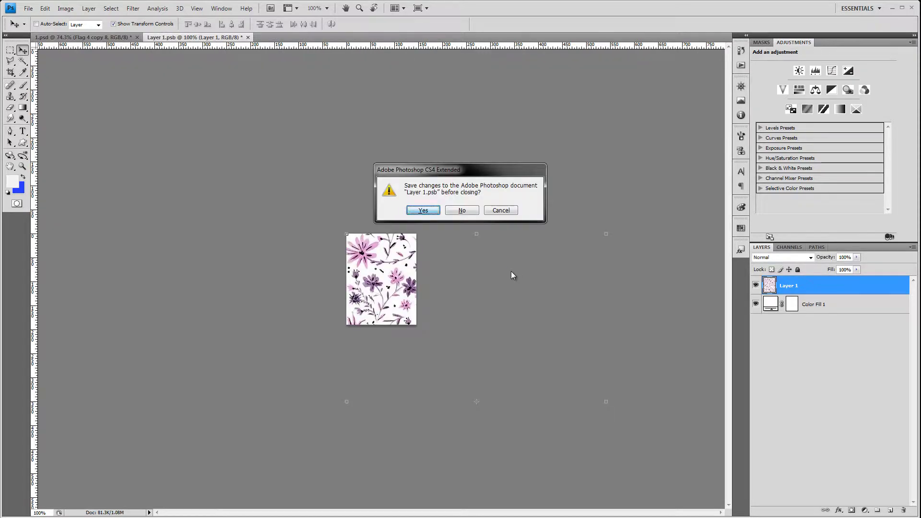
key("Return")
- Pan along the bunting to check all four flag designs, then collapse the Flags group
scroll(511, 271, "down", 1)
scroll(511, 271, "down", 1)
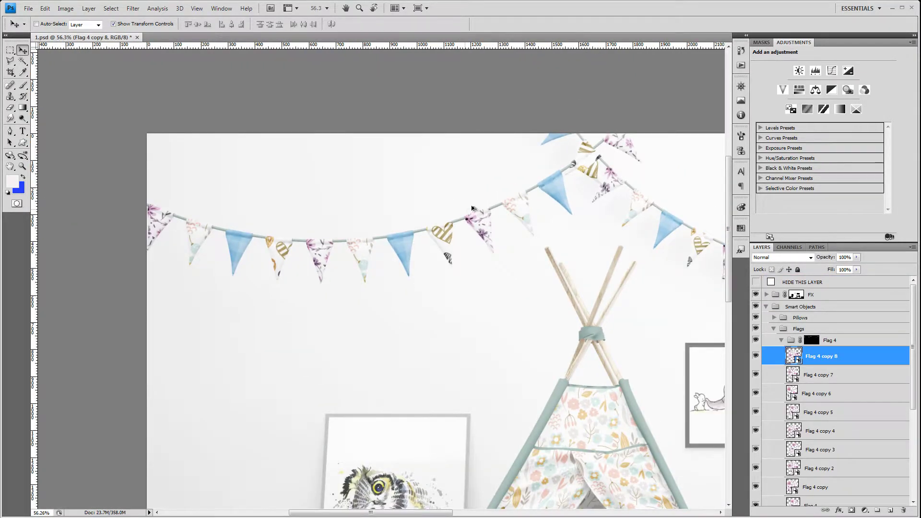
scroll(480, 259, "up", 2)
mouse_move(543, 235)
left_mouse_down()
mouse_move(351, 250)
mouse_move(391, 257)
left_mouse_up()
left_click_drag(401, 226, 329, 216)
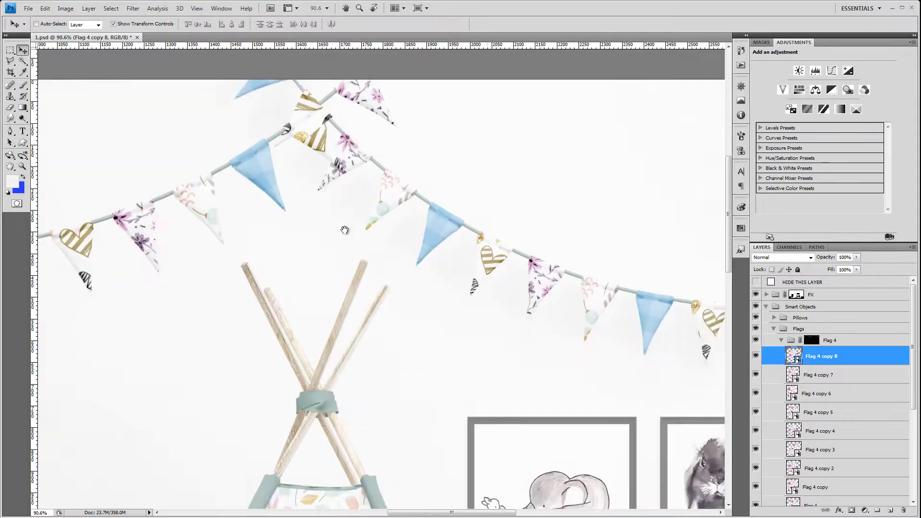
left_click_drag(651, 353, 487, 251)
mouse_move(497, 211)
left_mouse_down()
mouse_move(511, 258)
mouse_move(336, 278)
left_mouse_up()
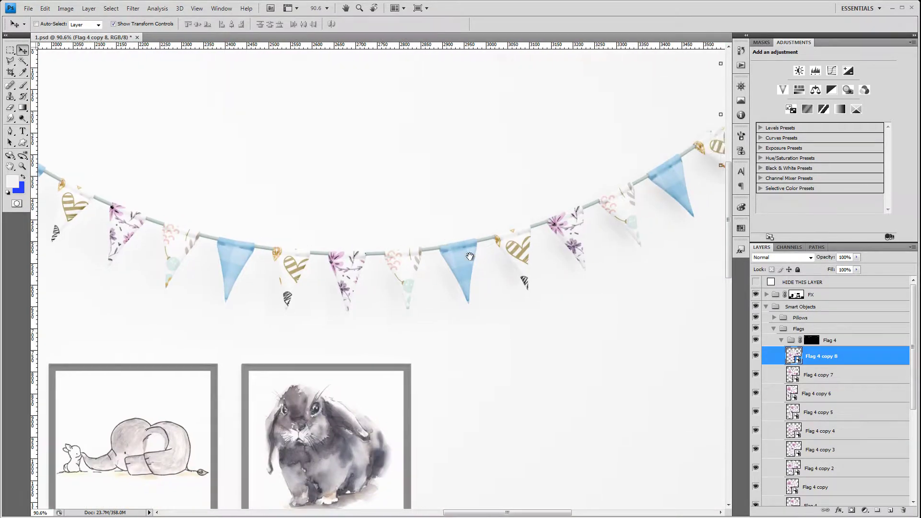
left_click_drag(551, 240, 384, 259)
left_click_drag(527, 287, 409, 306)
scroll(631, 259, "down", 3)
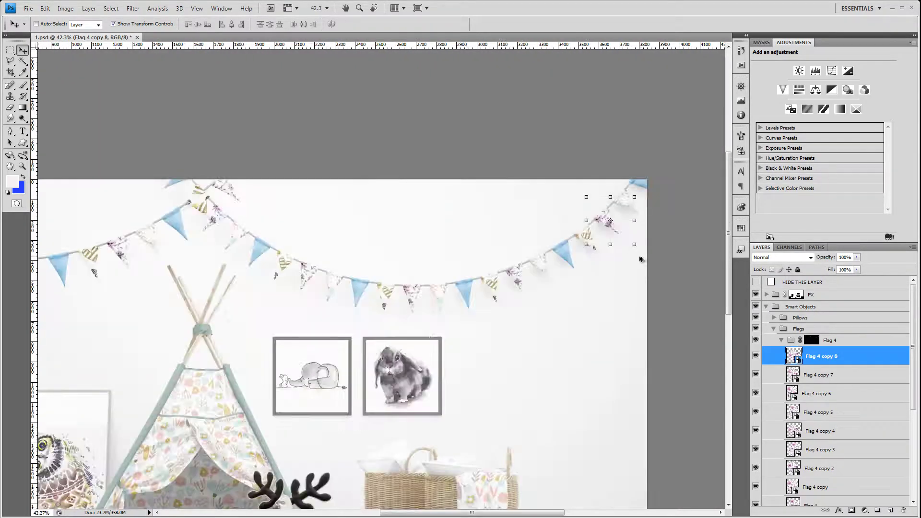
scroll(615, 261, "down", 2)
scroll(642, 267, "up", 2)
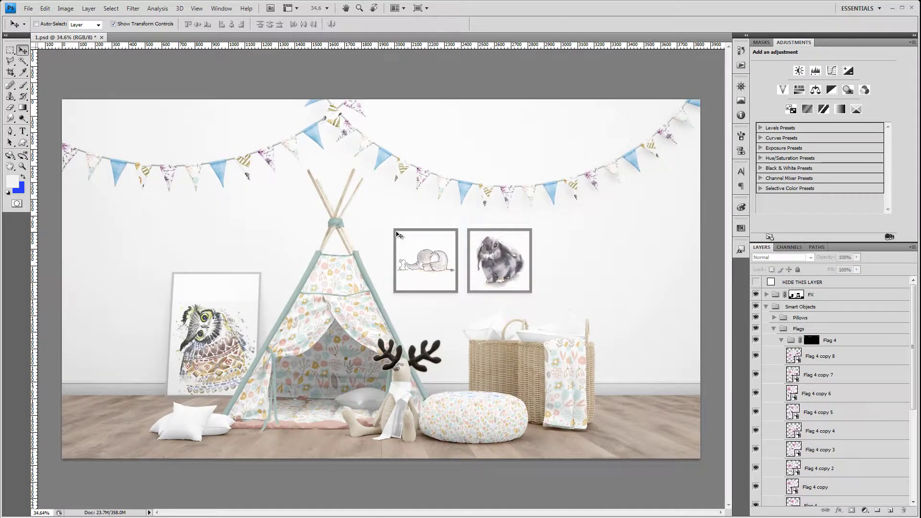
left_click(773, 329)
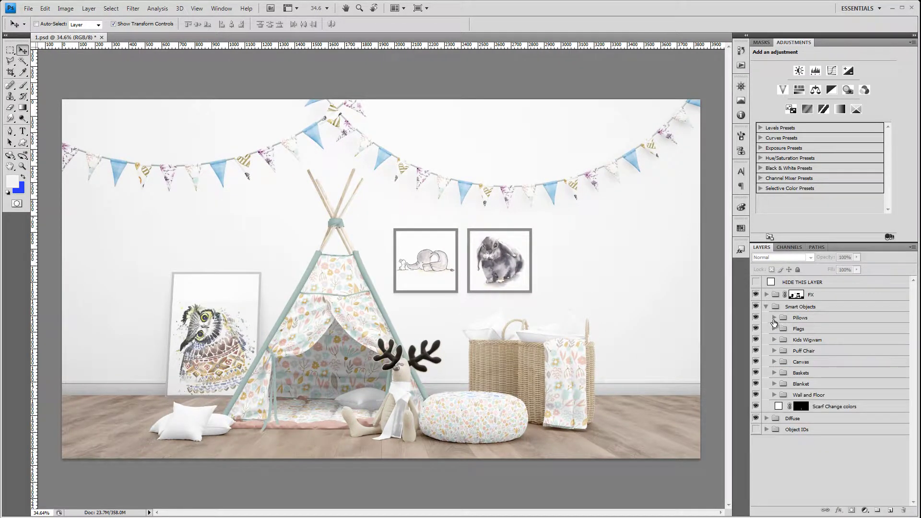
- Paste the floral pattern into the first two pillow smart objects and save each
left_click(773, 318)
double_click(785, 332)
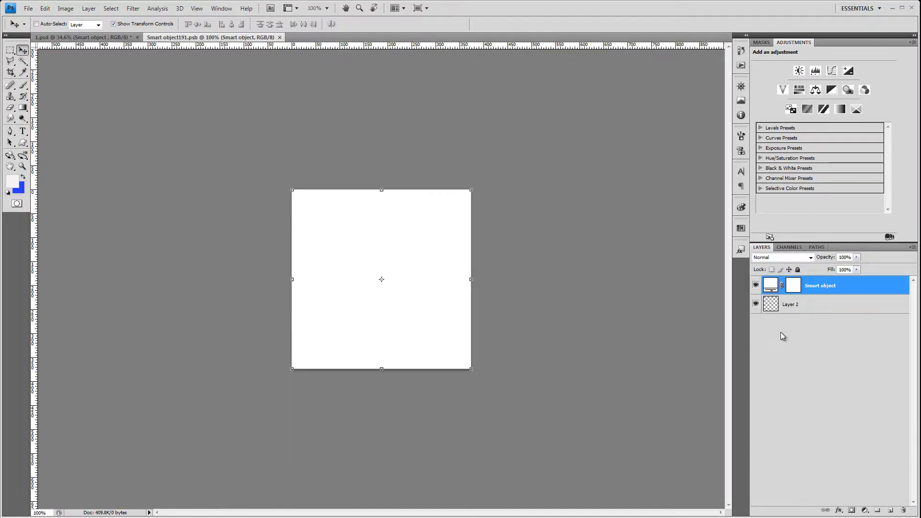
key("ctrl+v")
key("ctrl+w")
key("Return")
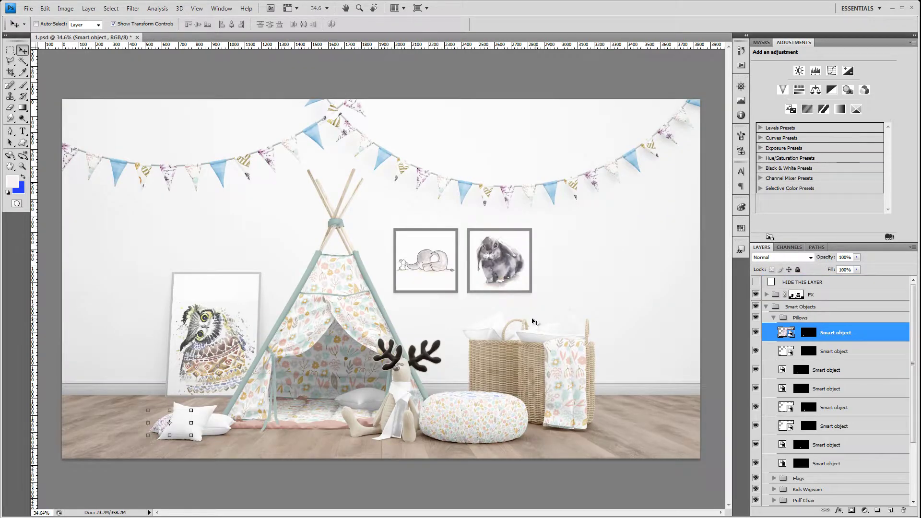
scroll(523, 358, "up", 5)
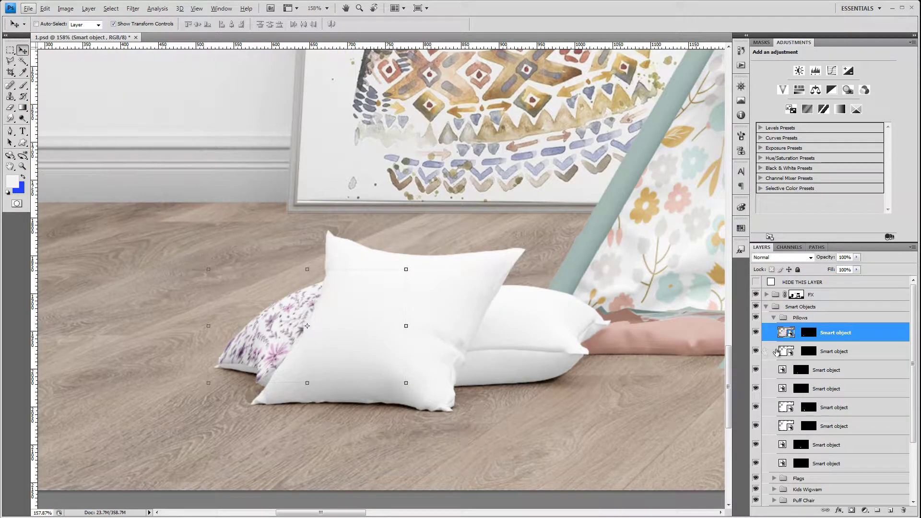
double_click(785, 351)
key("ctrl+v")
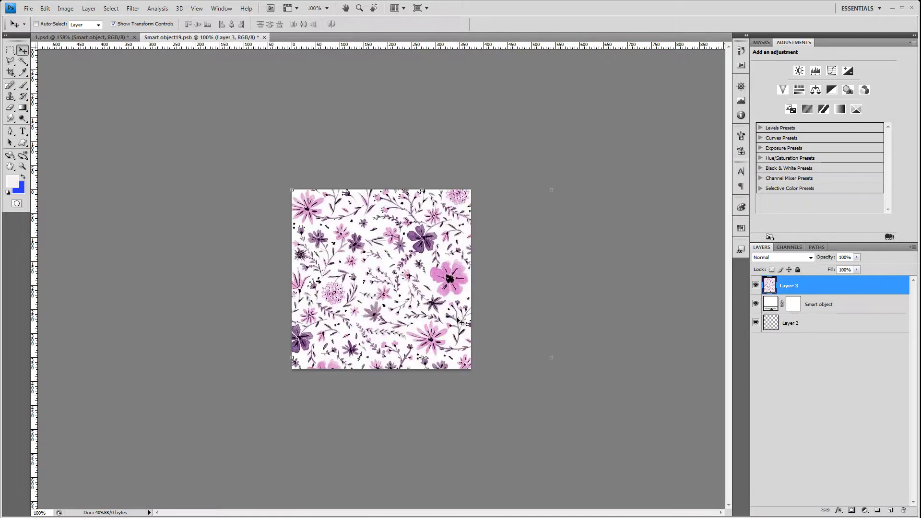
key("ctrl+w")
key("Return")
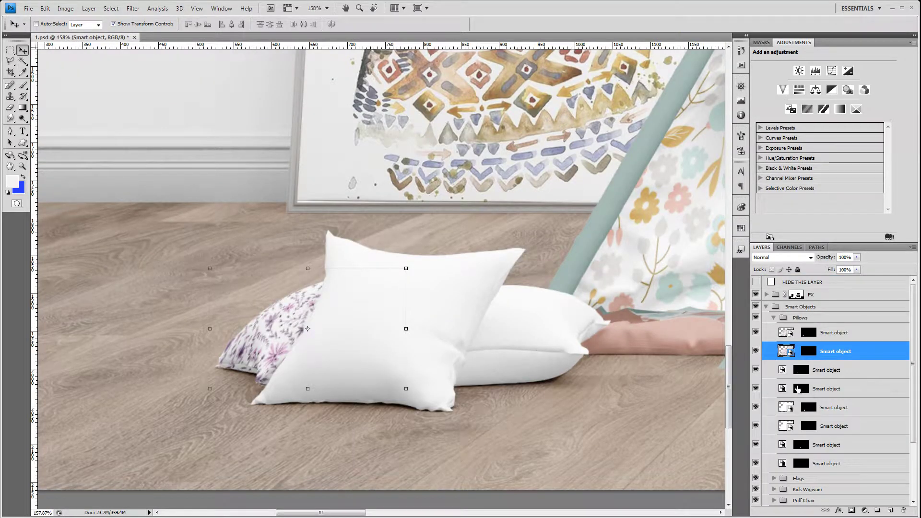
- Apply the floral pattern to the third and fourth pillows and save them
double_click(783, 370)
key("ctrl+w")
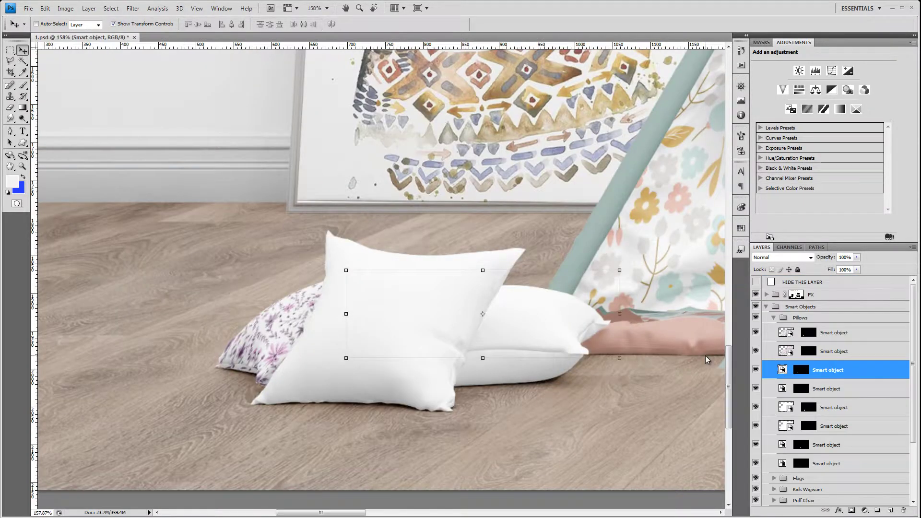
double_click(782, 369)
key("ctrl+v")
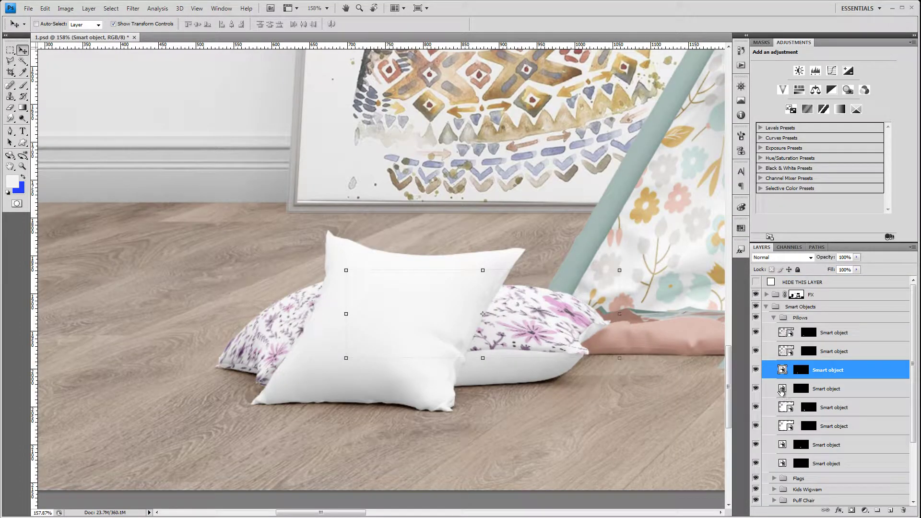
double_click(781, 390)
key("ctrl+v")
key("ctrl+w")
key("Return")
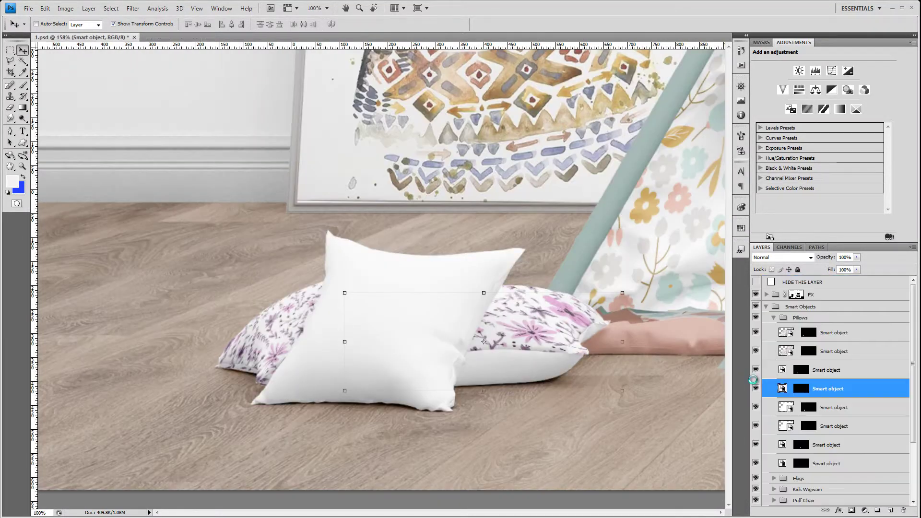
- Give the fifth and sixth pillow layers the floral print and save them
left_click(786, 407)
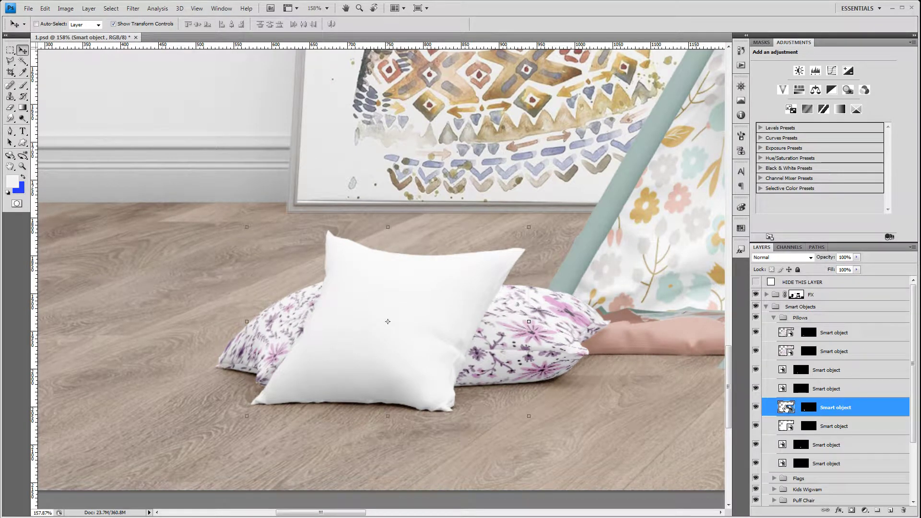
double_click(785, 405)
key("ctrl+v")
key("ctrl+w")
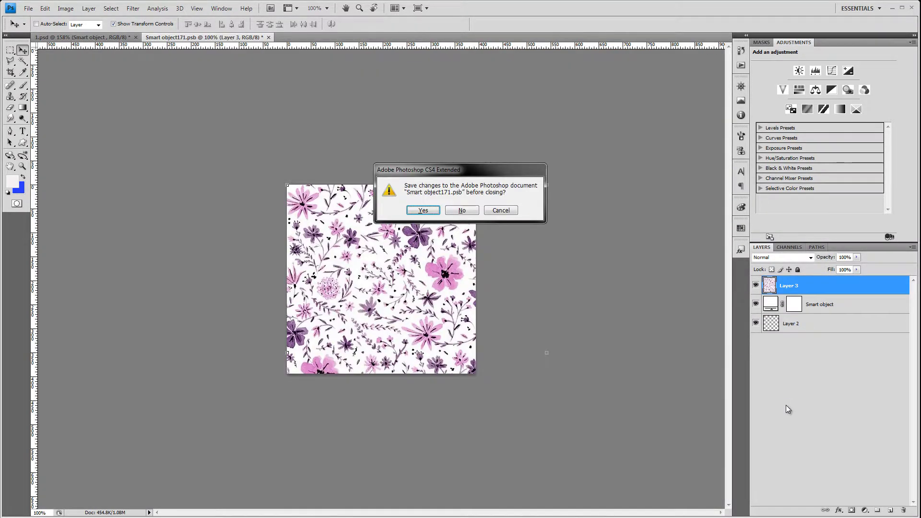
key("Return")
scroll(786, 407, "down", 1)
double_click(787, 413)
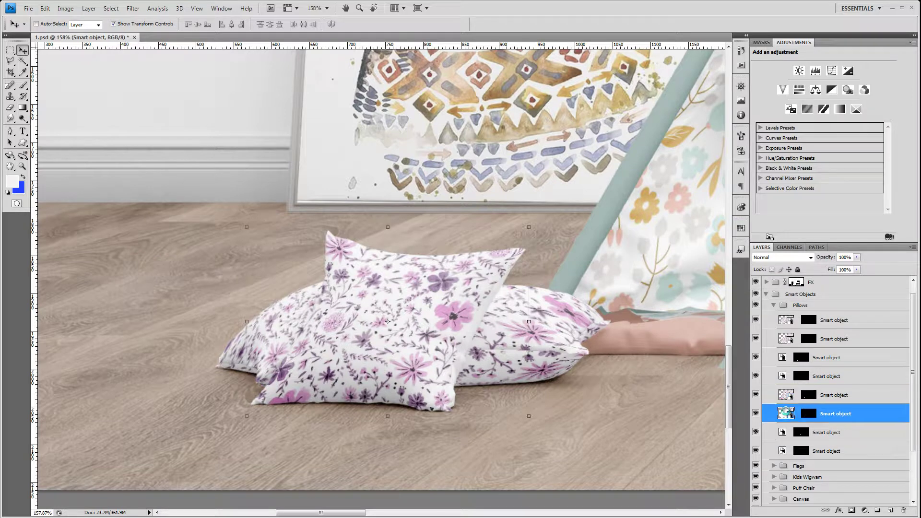
key("ctrl+v")
key("ctrl+w")
key("Return")
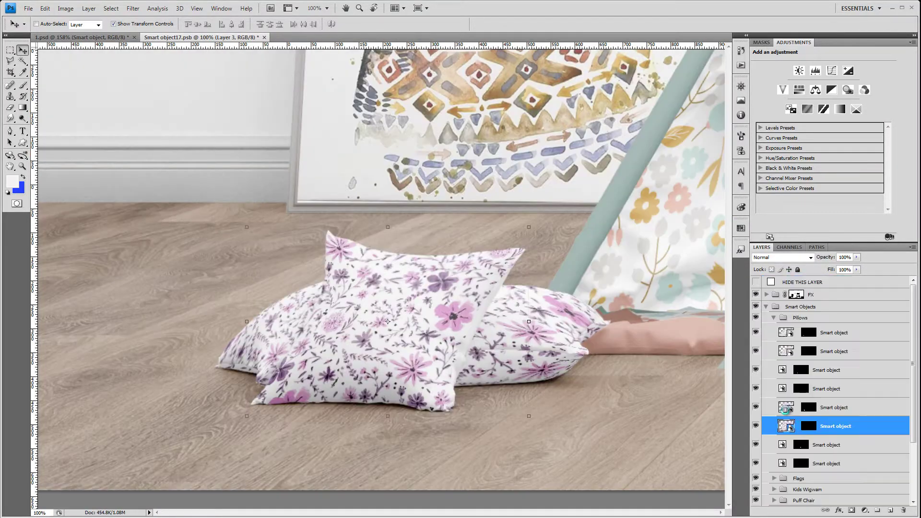
- Scroll down the Layers panel and select the grey pillow inside the teepee
scroll(804, 395, "down", 1)
scroll(372, 318, "down", 1)
scroll(372, 317, "down", 1)
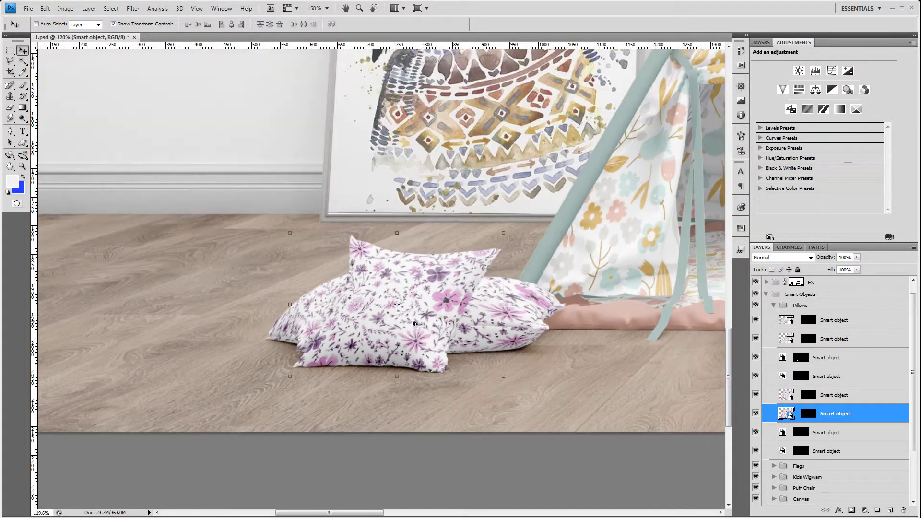
scroll(371, 317, "down", 1)
scroll(371, 317, "down", 1)
scroll(372, 317, "down", 1)
scroll(372, 318, "down", 1)
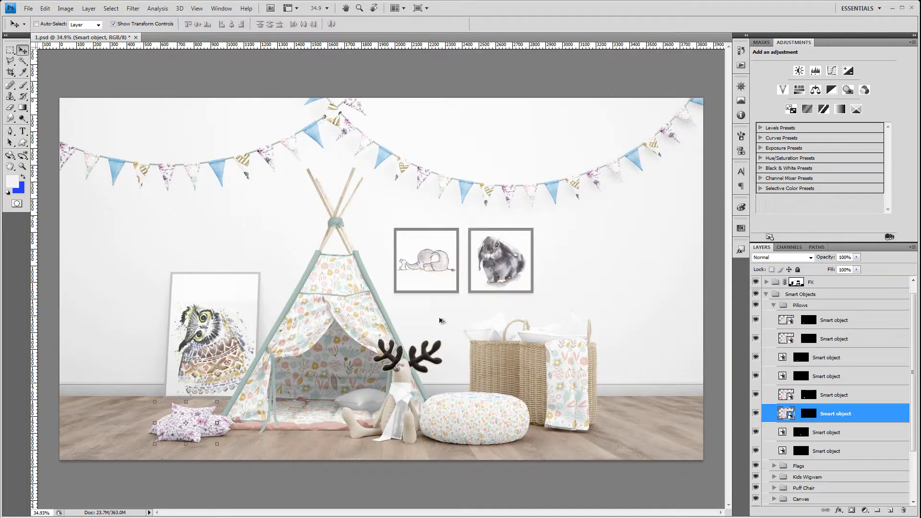
left_click(786, 433)
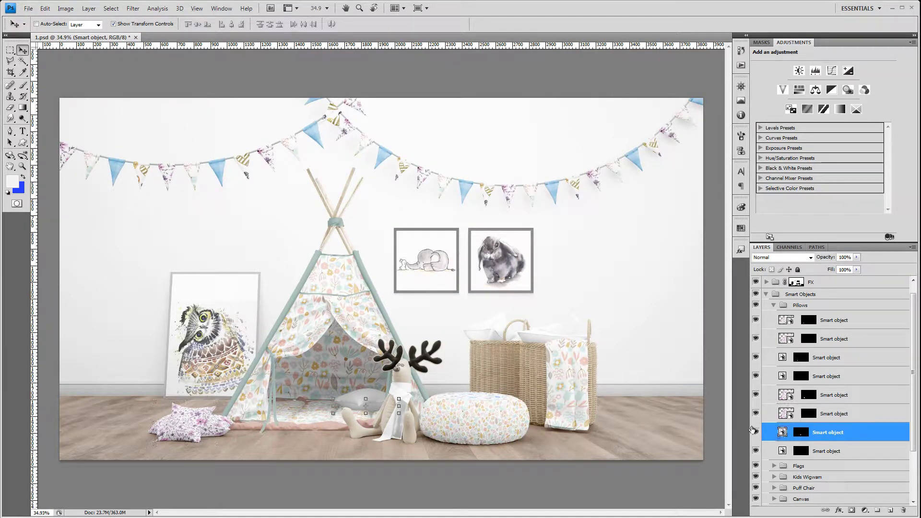
scroll(398, 415, "up", 2)
scroll(507, 377, "up", 1)
scroll(507, 377, "up", 1)
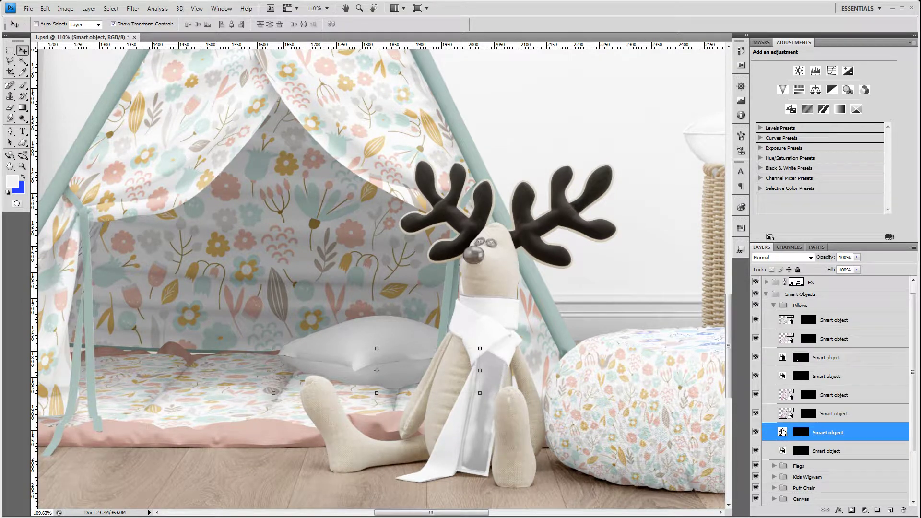
- Open the grey pillow's contents and bring in the pastel dot pattern image
double_click(782, 432)
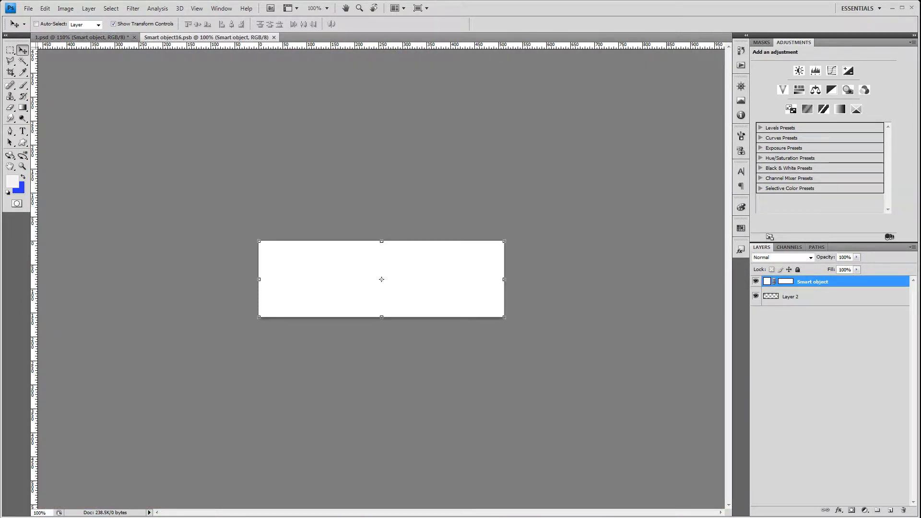
left_click_drag(748, 216, 531, 191)
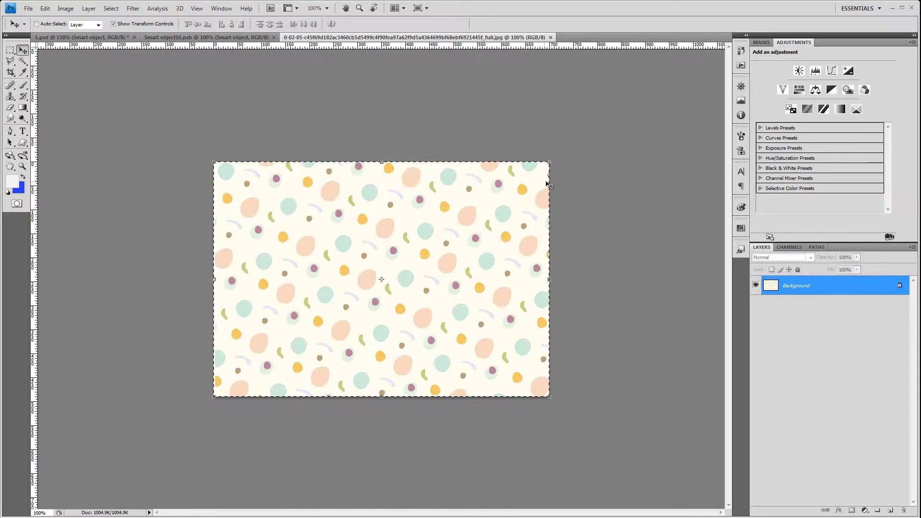
key("ctrl+w")
key("ctrl+w")
key("Return")
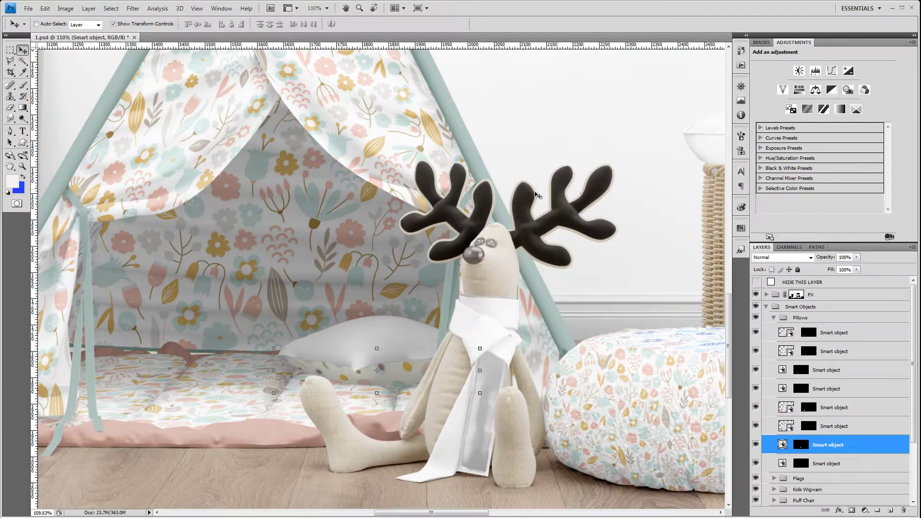
scroll(537, 195, "down", 1)
scroll(320, 337, "up", 2)
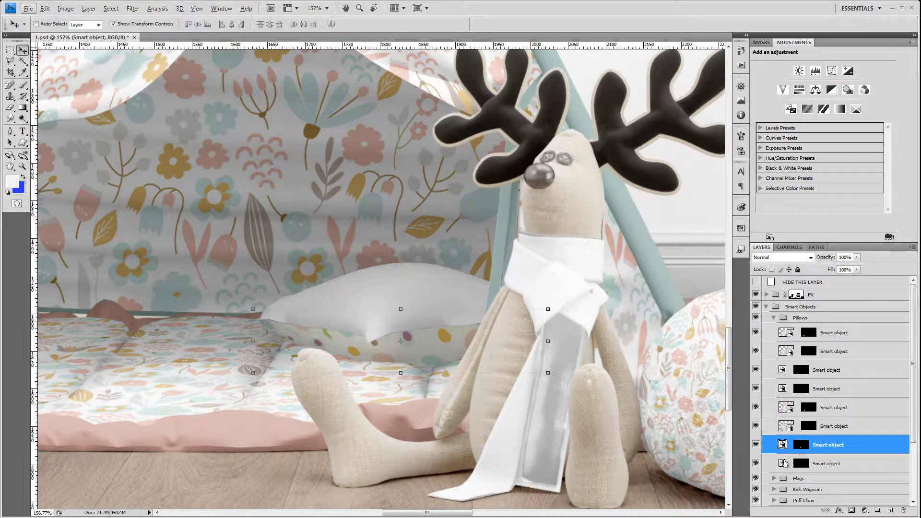
- Paste the pastel dots into the lower pillow, enlarged to cover its canvas, and save
double_click(782, 463)
key("ctrl+v")
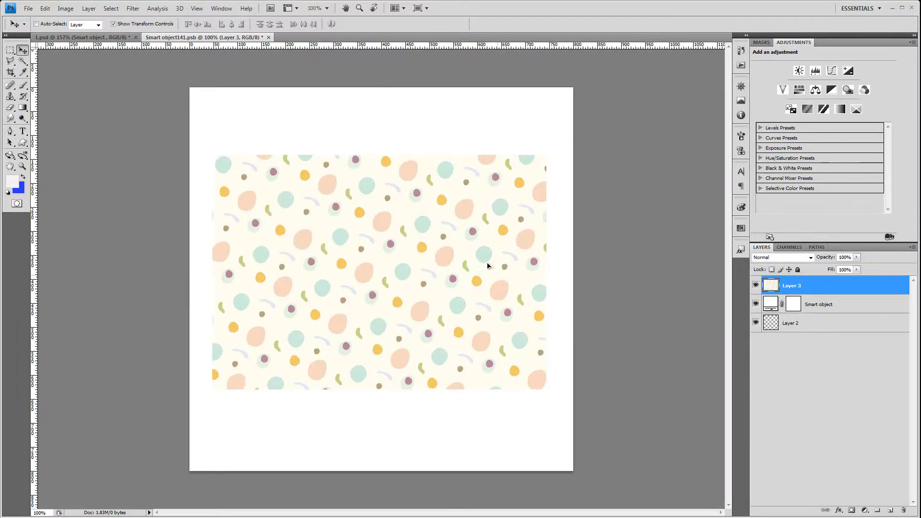
left_click_drag(488, 266, 455, 191)
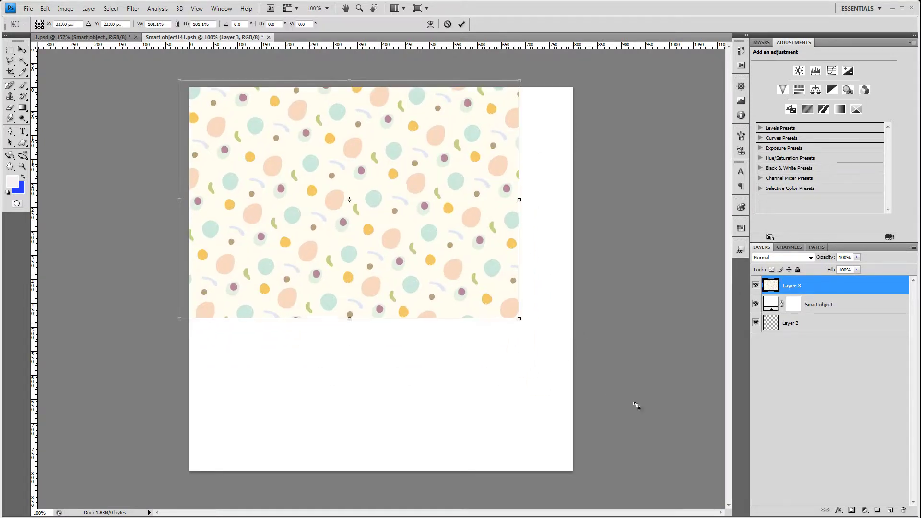
left_click_drag(516, 315, 762, 487)
key("Return")
key("ctrl+w")
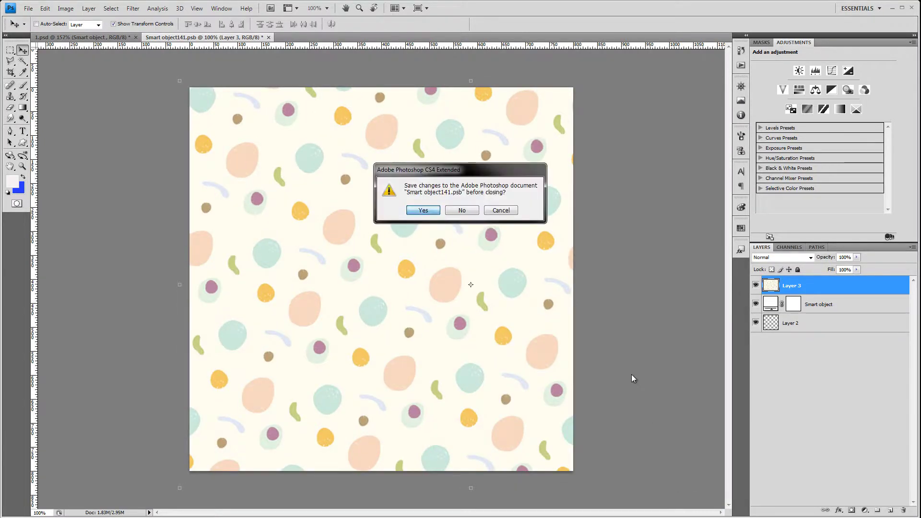
key("Return")
key("ctrl+0")
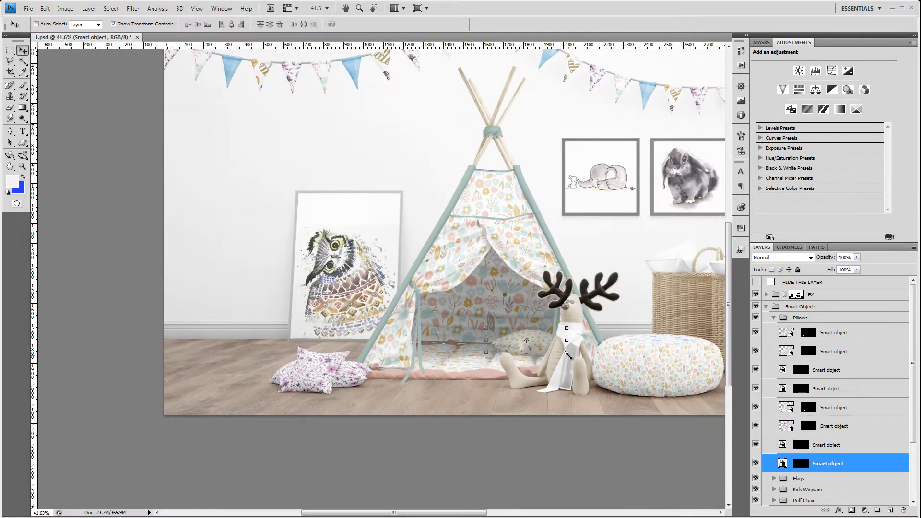
- Collapse the Pillows group and expand the Wall and Floor group
key("alt")
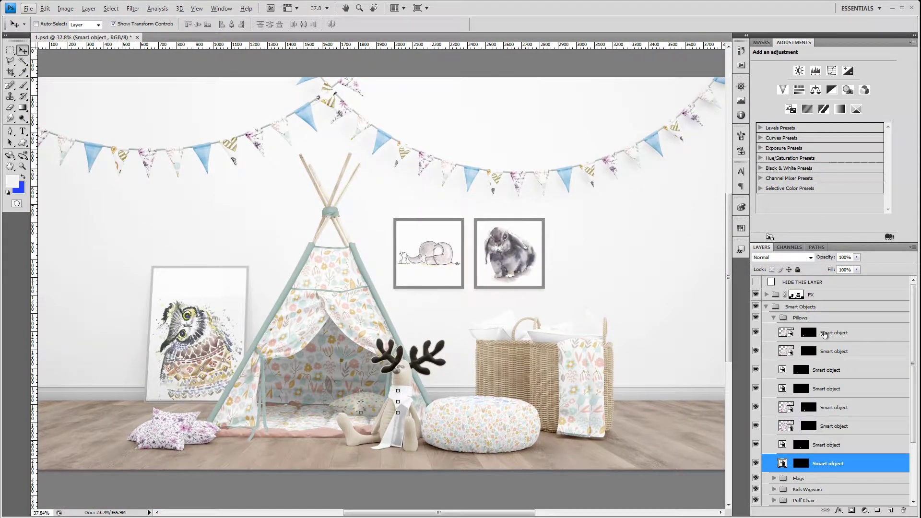
left_click(799, 318)
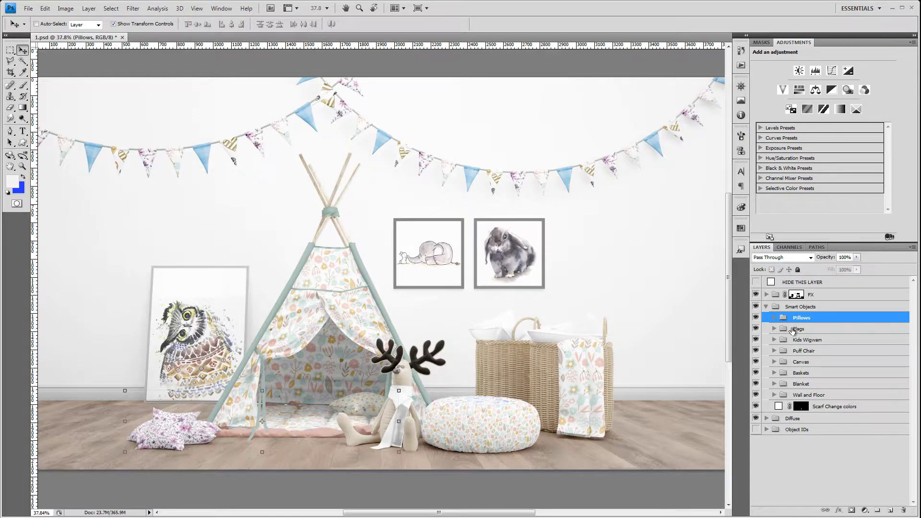
left_click(799, 374)
left_click(796, 385)
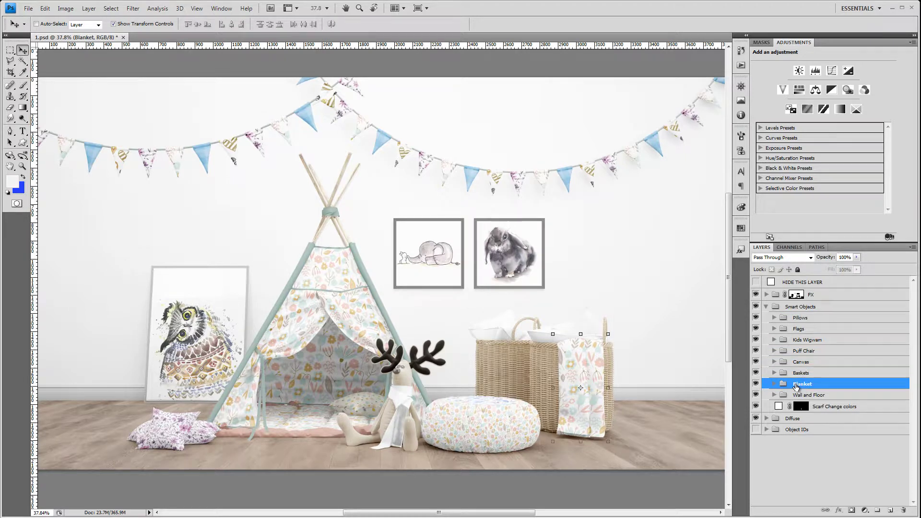
left_click(798, 397)
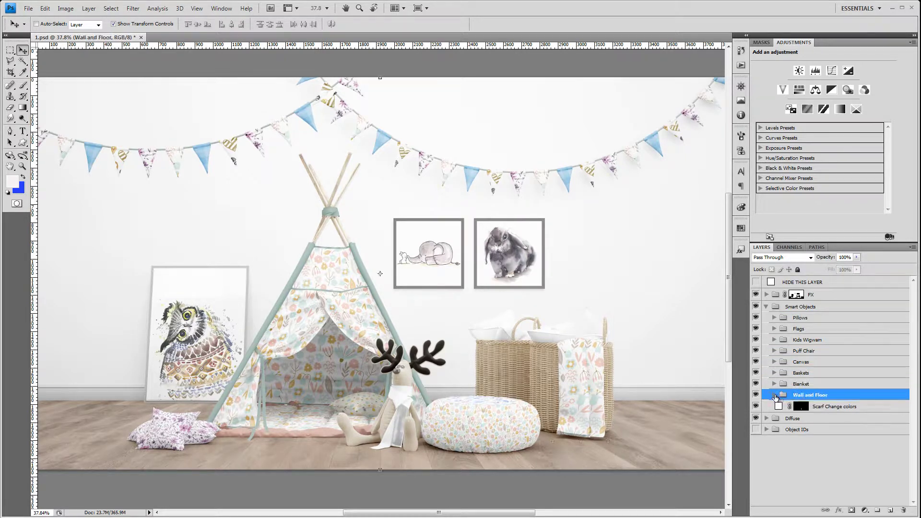
left_click(785, 410)
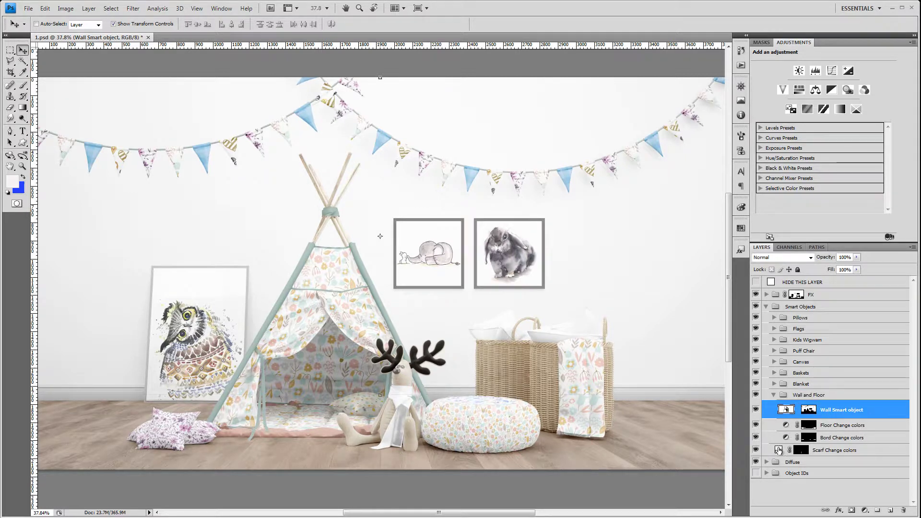
- Set the Scarf Change colors fill to a soft teal in the Color Picker
double_click(778, 451)
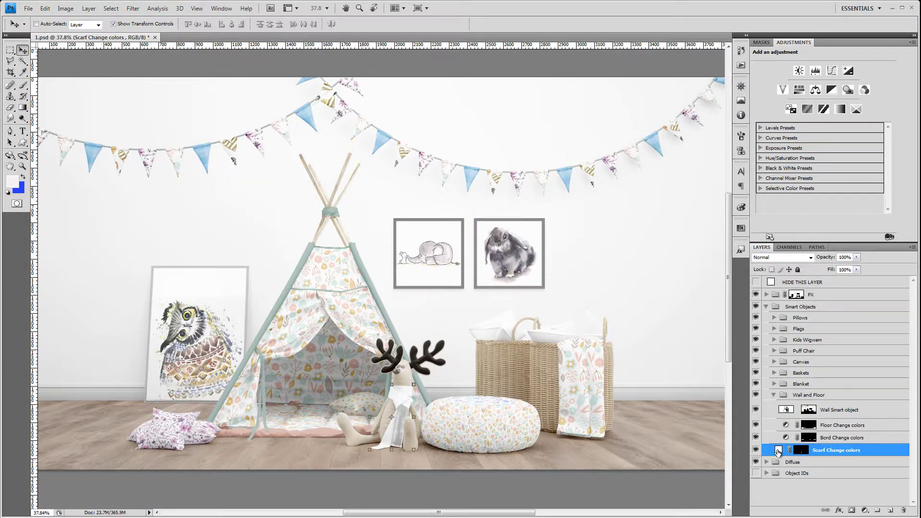
left_click(399, 355)
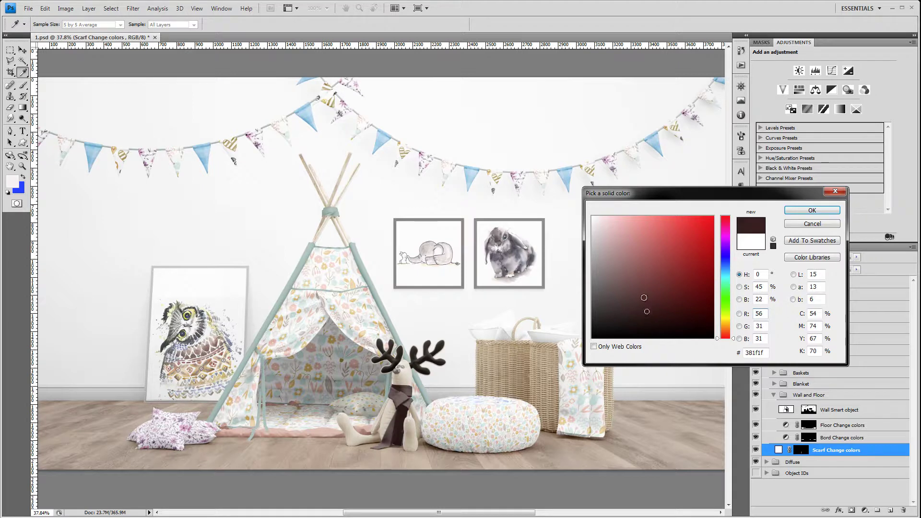
left_click(382, 379)
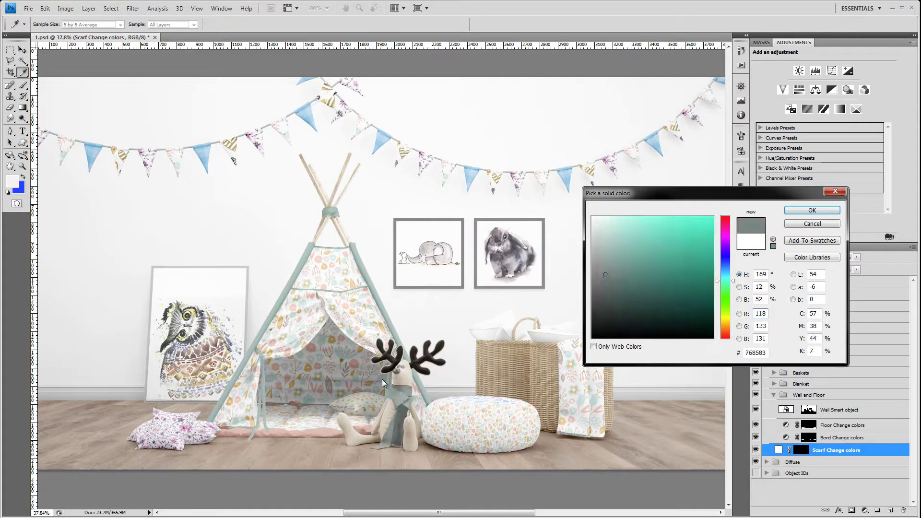
left_click_drag(660, 275, 649, 271)
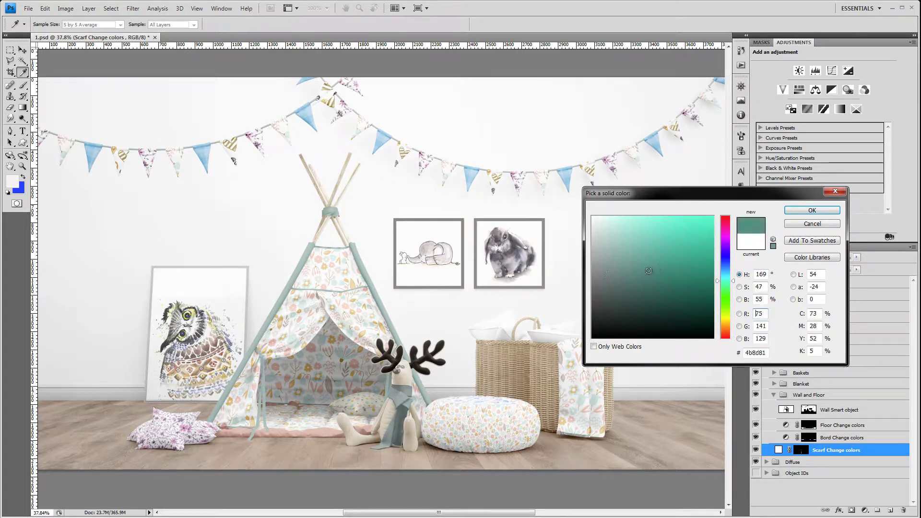
left_click(727, 277)
left_click(817, 213)
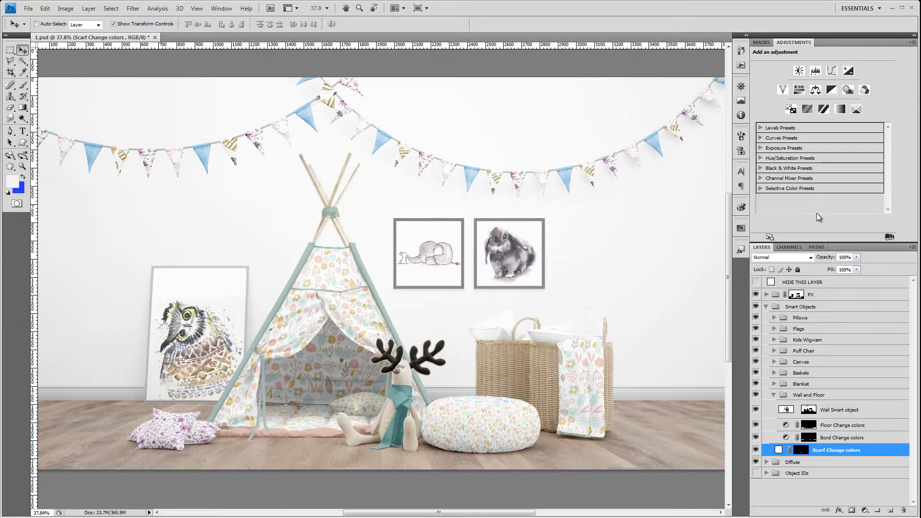
- Toggle the scarf colour layer's visibility to compare the teal scarf with the original
scroll(404, 406, "up", 3)
scroll(405, 406, "up", 3)
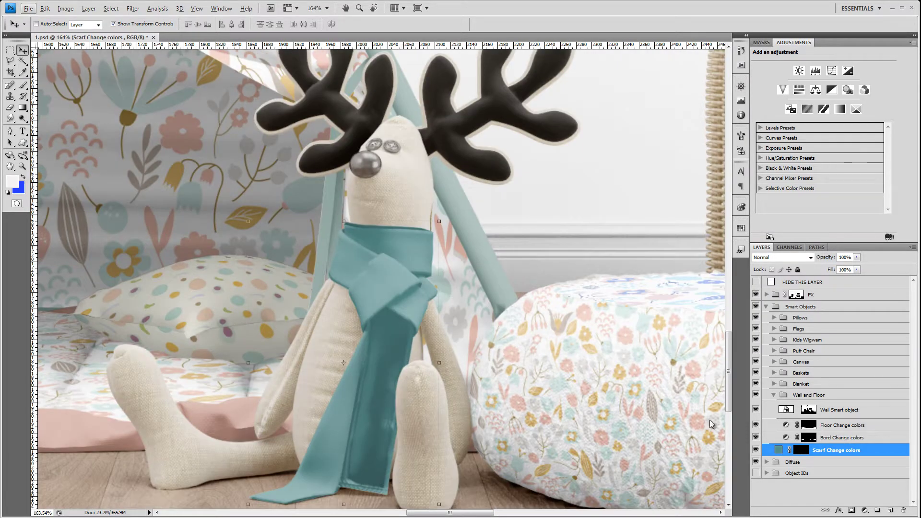
left_click(757, 450)
scroll(548, 364, "down", 1)
scroll(548, 363, "down", 1)
scroll(548, 363, "down", 1)
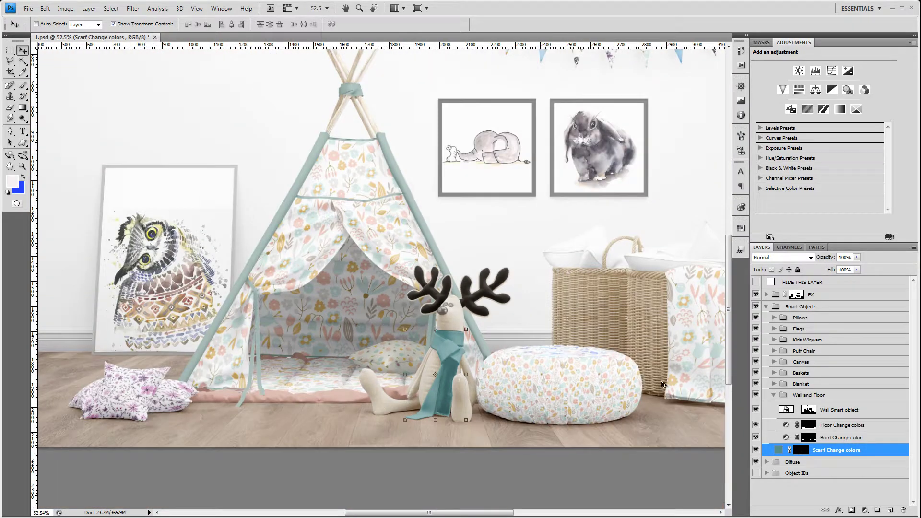
scroll(652, 370, "down", 1)
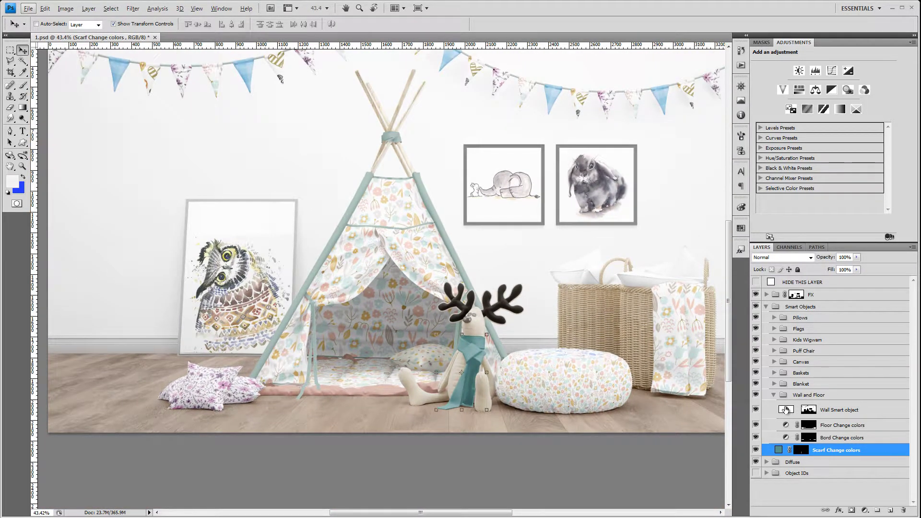
left_click(785, 409)
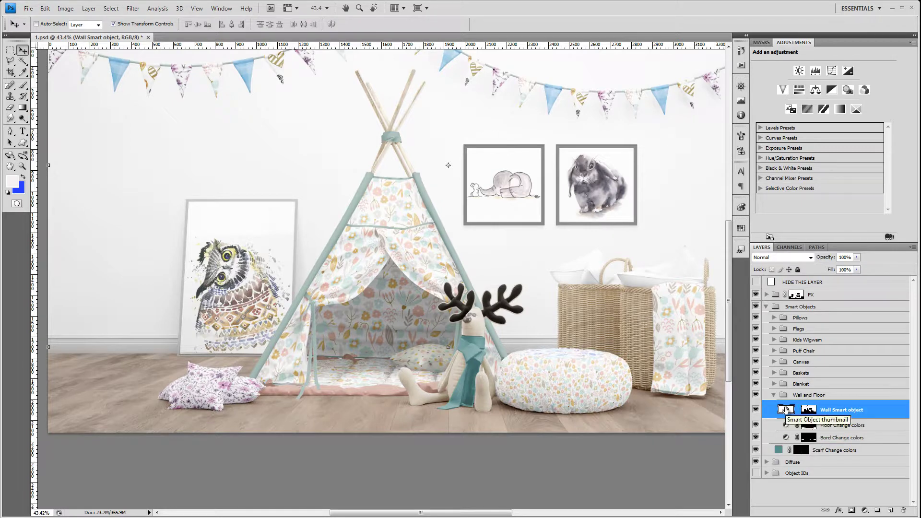
- Set the wall smart object's fill colour to a soft light blue-teal
double_click(786, 409)
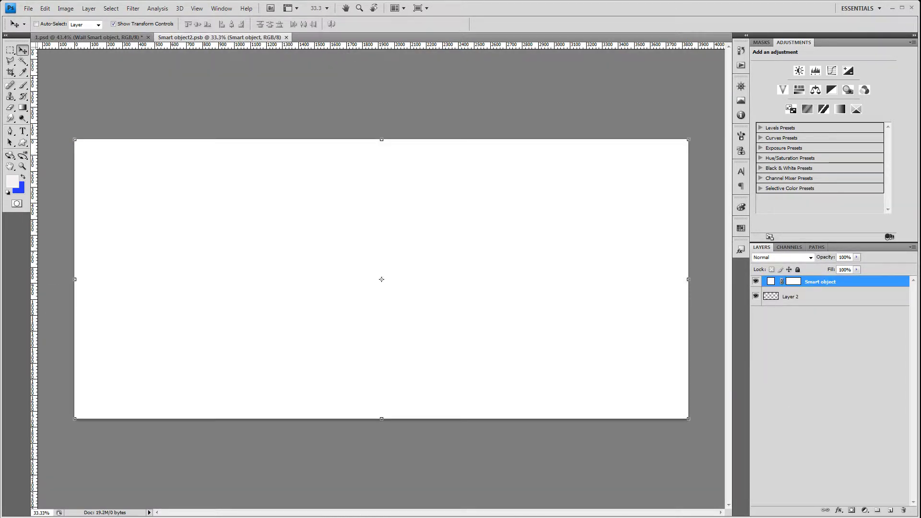
double_click(771, 284)
left_click(691, 270)
left_click(648, 268)
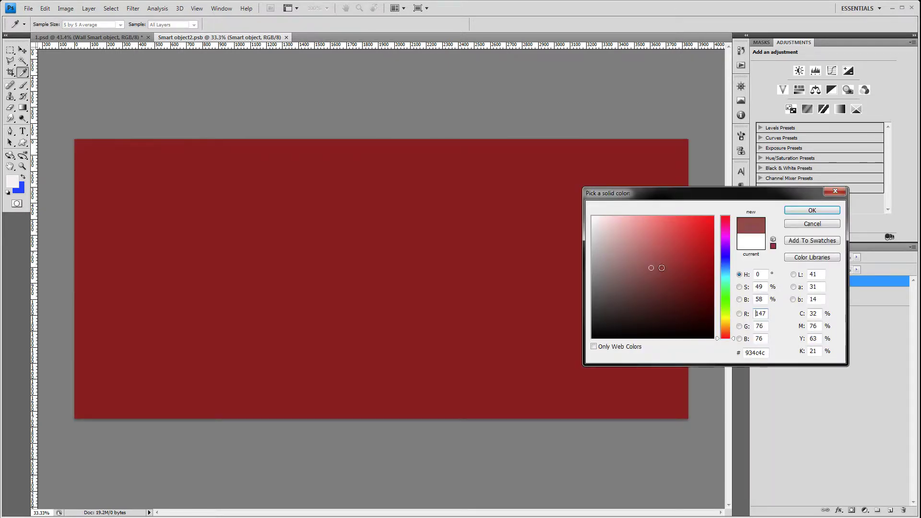
mouse_move(729, 271)
left_mouse_down()
mouse_move(729, 262)
mouse_move(727, 283)
left_mouse_up()
left_click(624, 252)
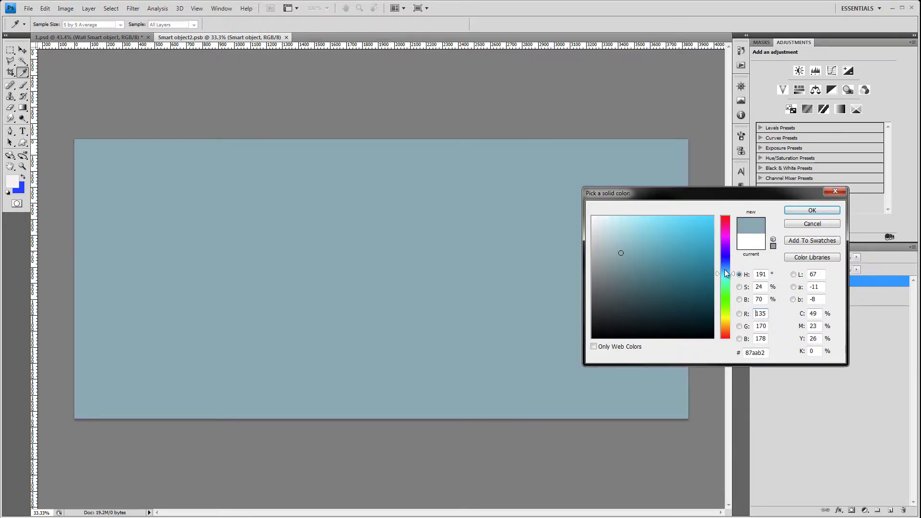
left_click(811, 210)
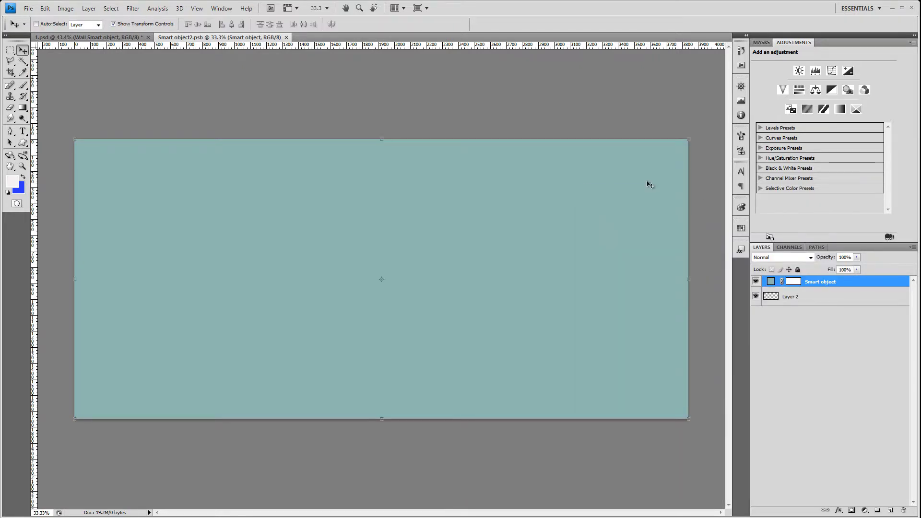
- Close Smart object2.psb, saving the wall changes back into 1.psd
left_click(290, 37)
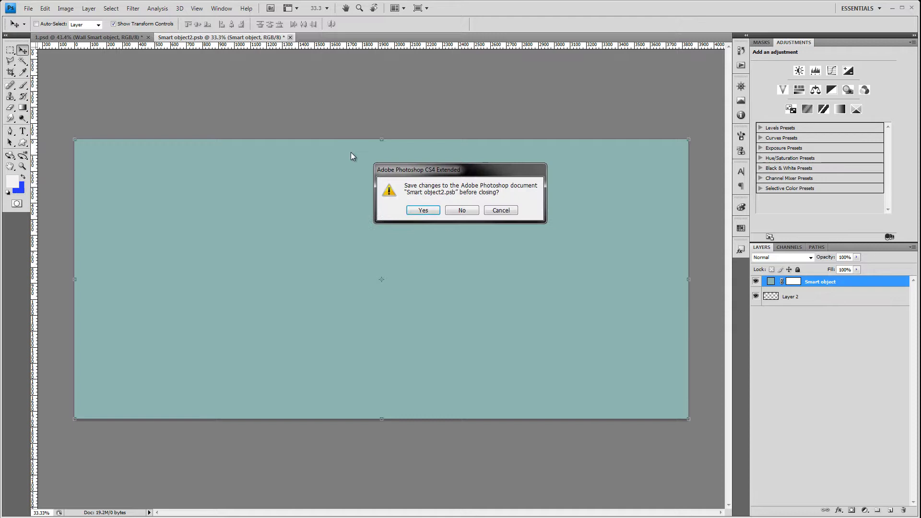
left_click(422, 211)
scroll(464, 247, "down", 3)
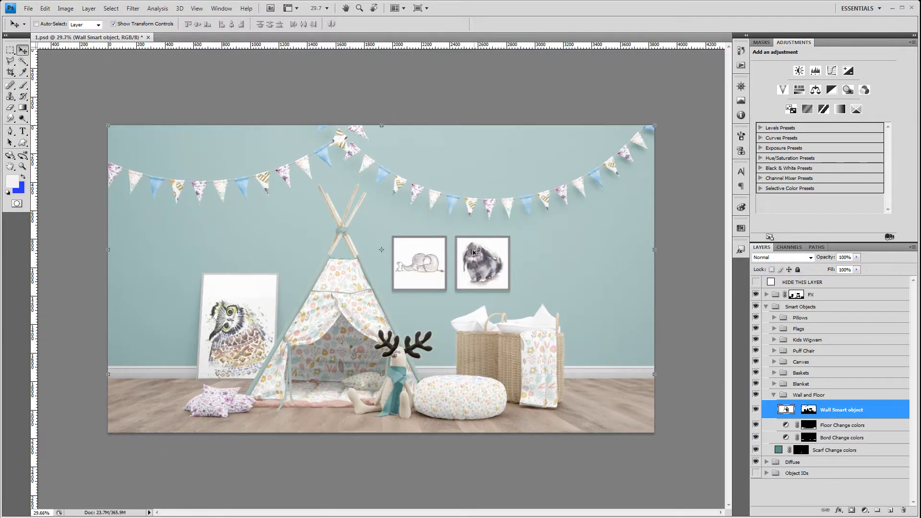
scroll(466, 250, "up", 2)
key("alt")
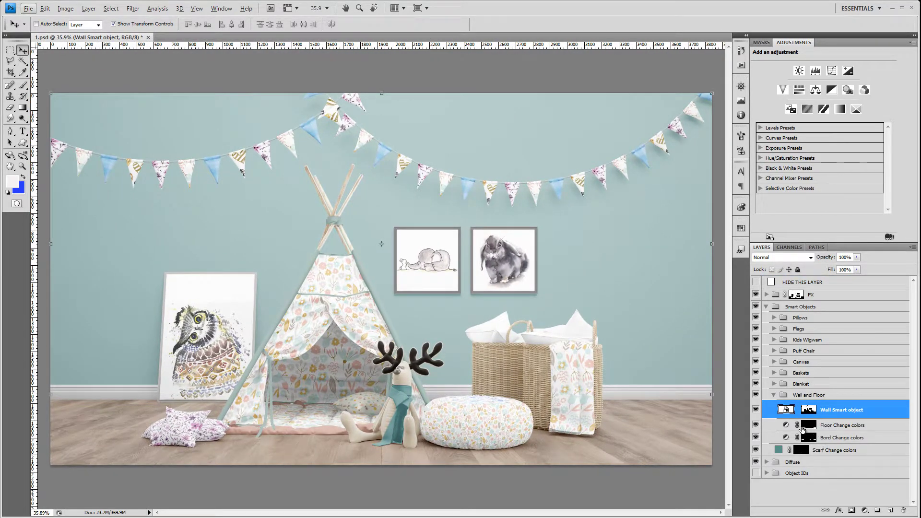
- Desaturate the floor to Saturation -100 and lower the baseboard Lightness to -26
left_click(805, 426)
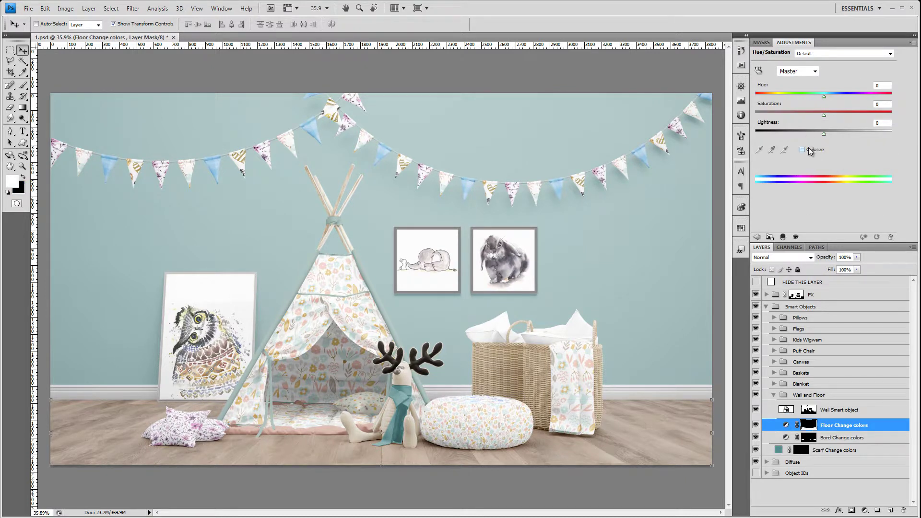
left_click_drag(824, 117, 703, 116)
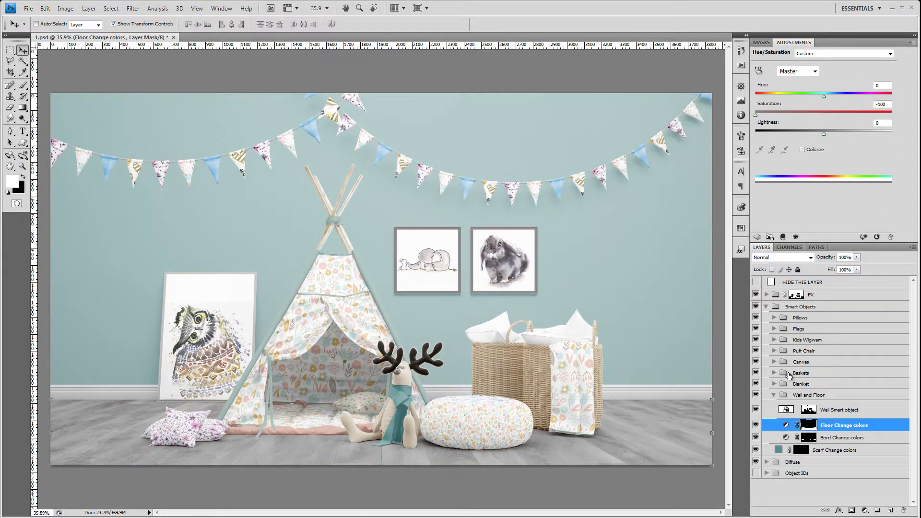
left_click(787, 437)
mouse_move(824, 134)
left_mouse_down()
mouse_move(785, 136)
mouse_move(805, 137)
left_mouse_up()
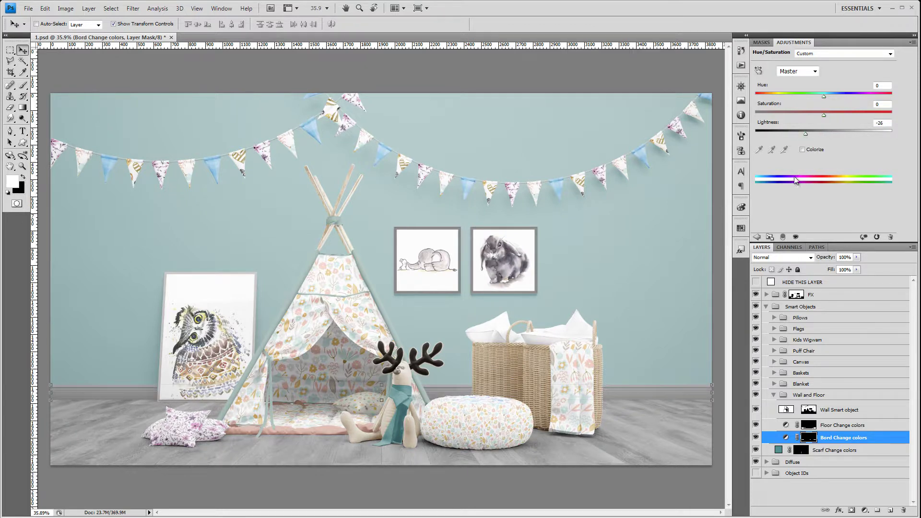
left_click(785, 411)
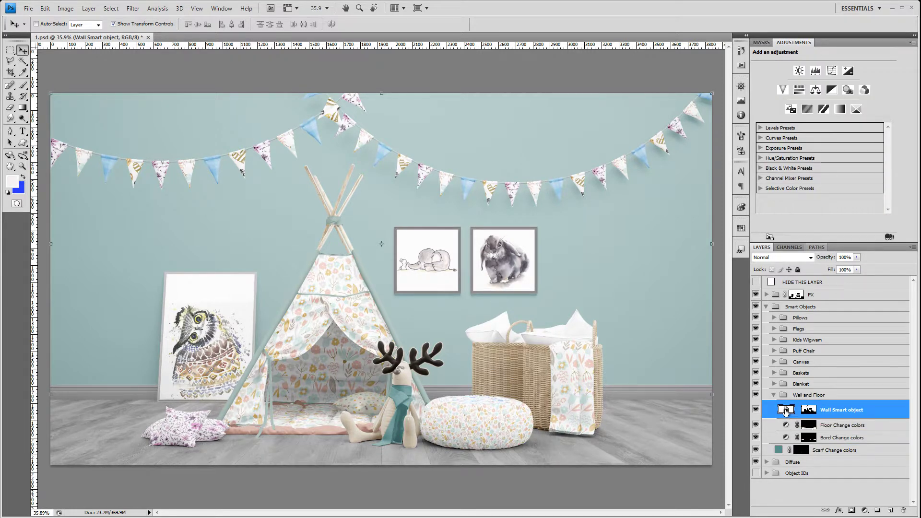
- Paste the red-and-navy circle pattern into the wall smart object at its left edge and save
double_click(785, 410)
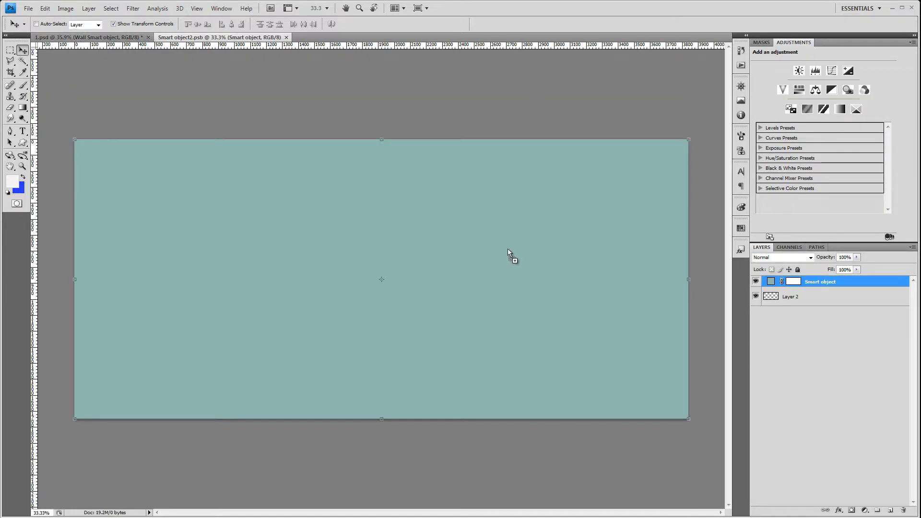
left_click_drag(509, 252, 525, 243)
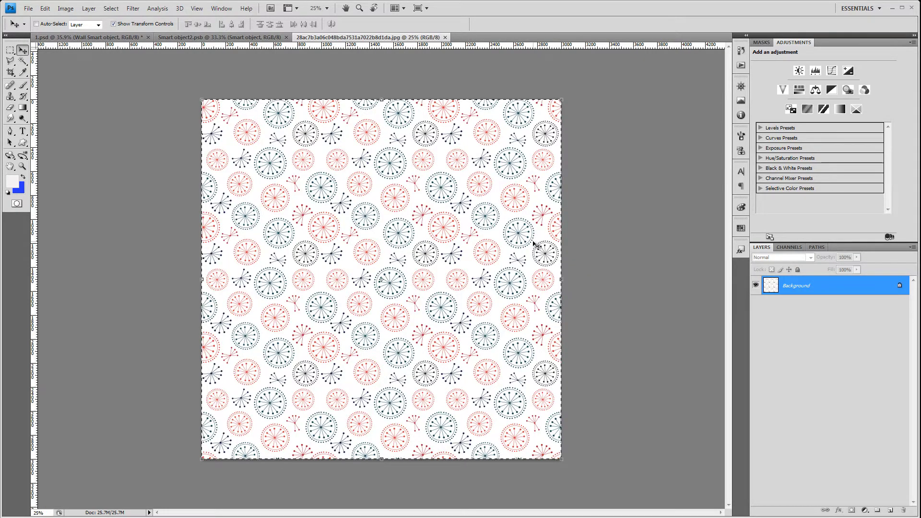
key("ctrl+w")
key("ctrl+v")
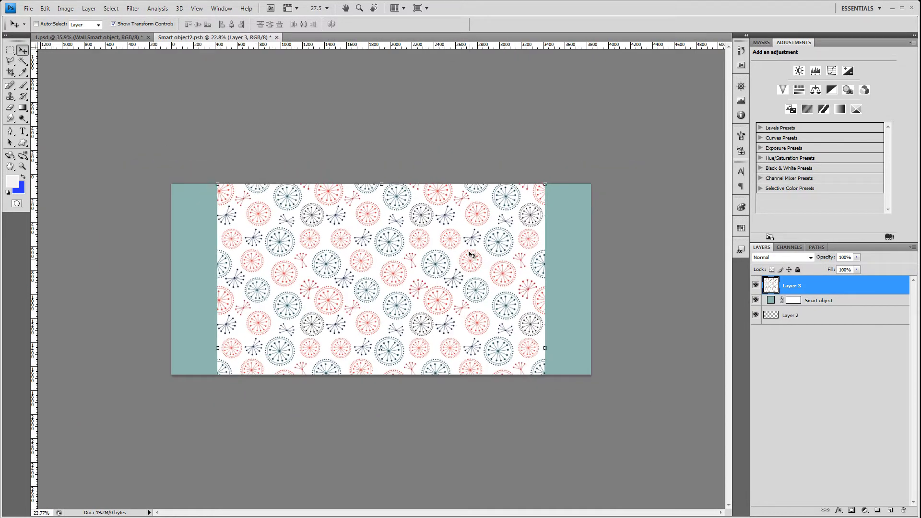
mouse_move(235, 201)
left_mouse_down()
mouse_move(194, 202)
mouse_move(516, 211)
mouse_move(478, 190)
left_mouse_up()
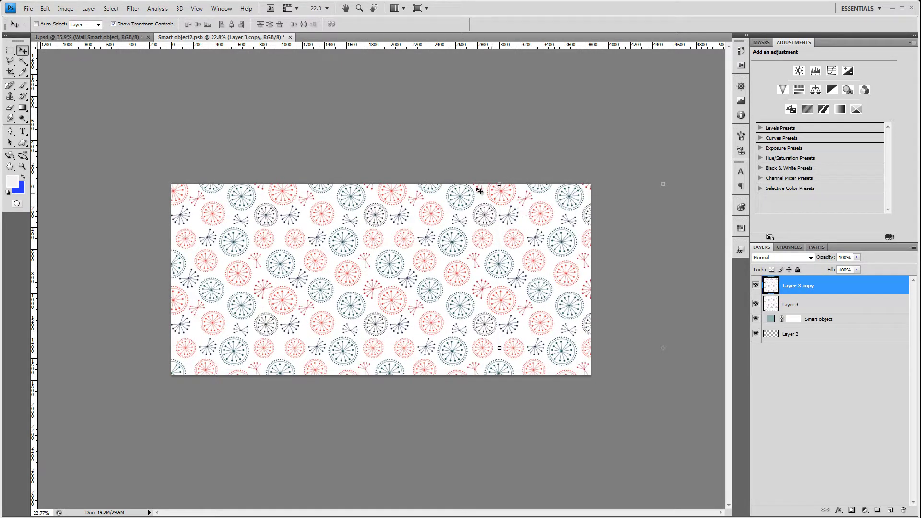
left_click(291, 37)
left_click(422, 209)
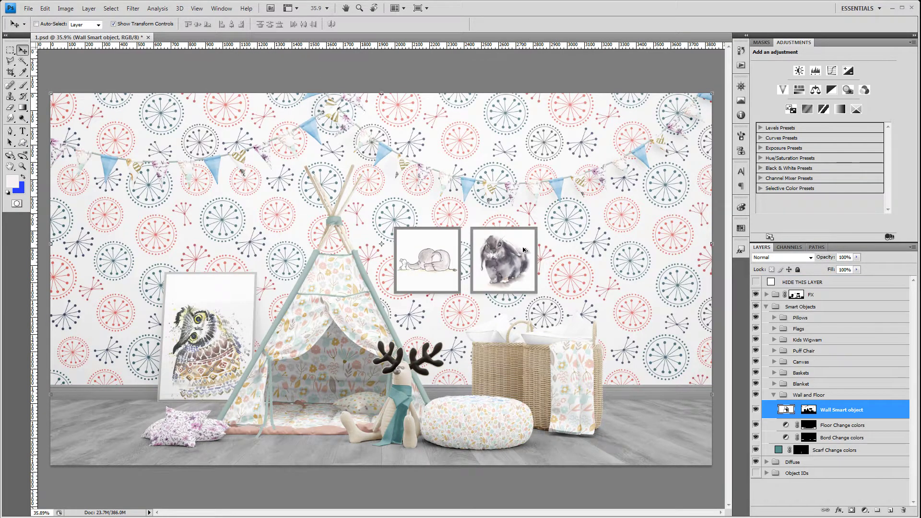
scroll(524, 250, "down", 1)
scroll(609, 287, "up", 1)
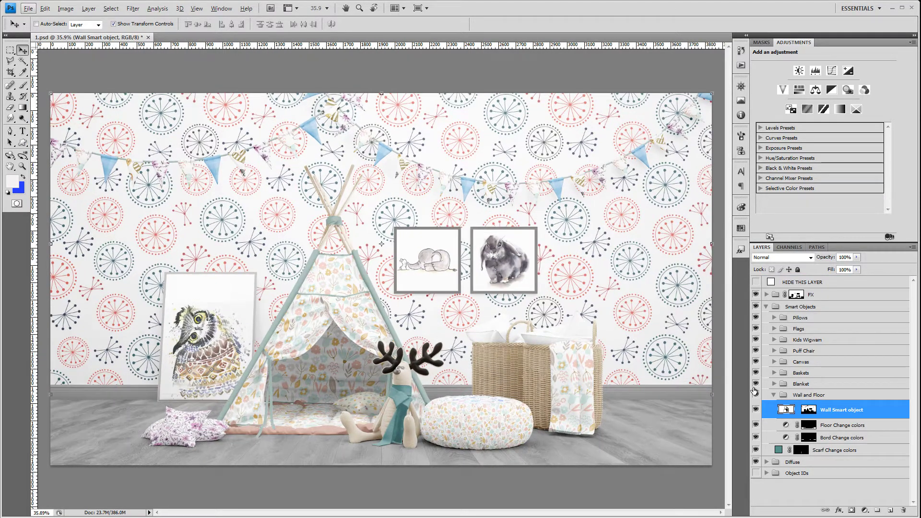
- Merge the two pattern layers, set their blend mode to Multiply, and save the wall
double_click(784, 410)
left_click(805, 300, "shift")
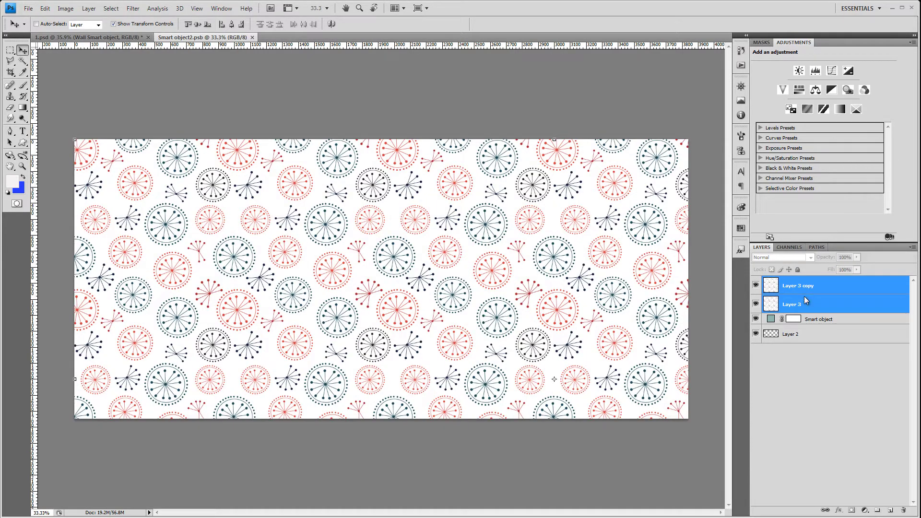
right_click(806, 301)
left_click(832, 498)
left_click(777, 257)
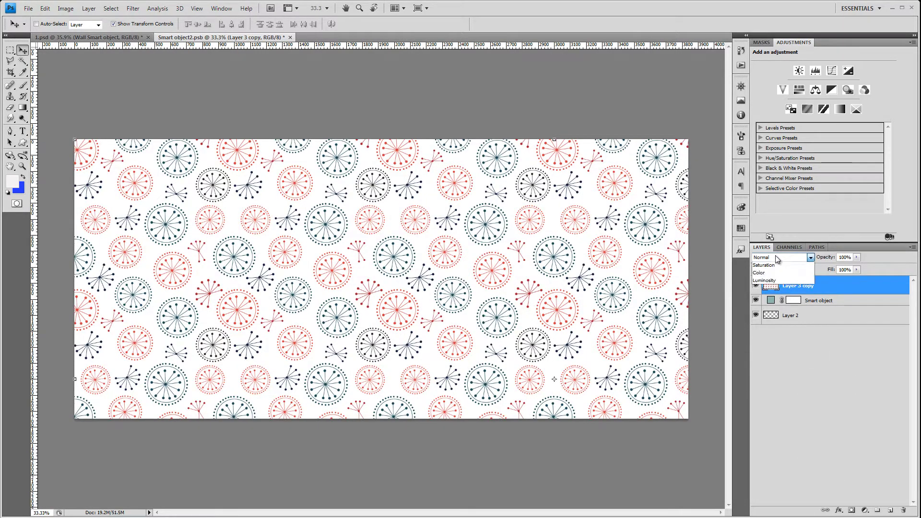
left_click(776, 335)
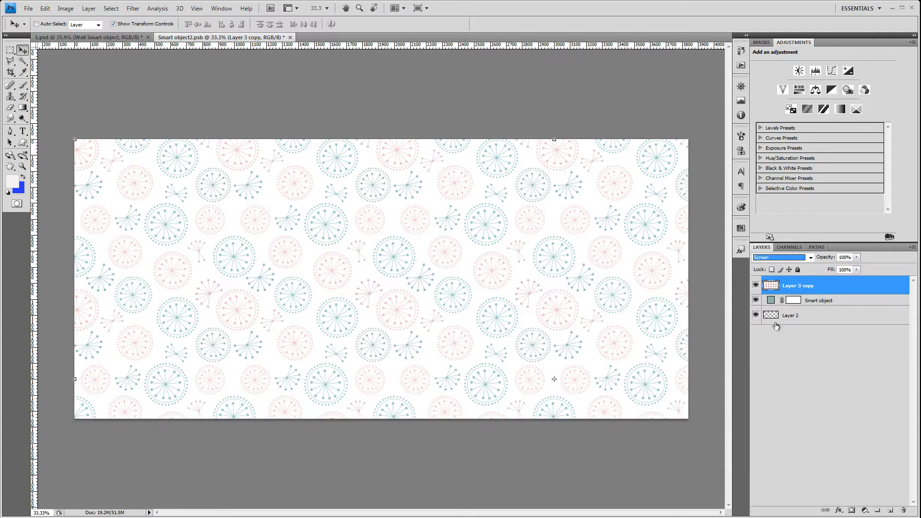
left_click(781, 259)
left_click(779, 286)
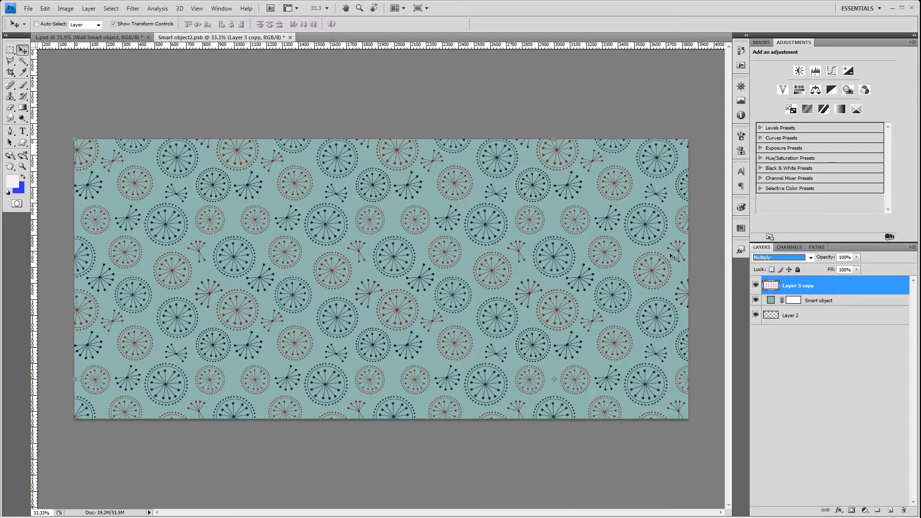
left_click(290, 36)
key("Return")
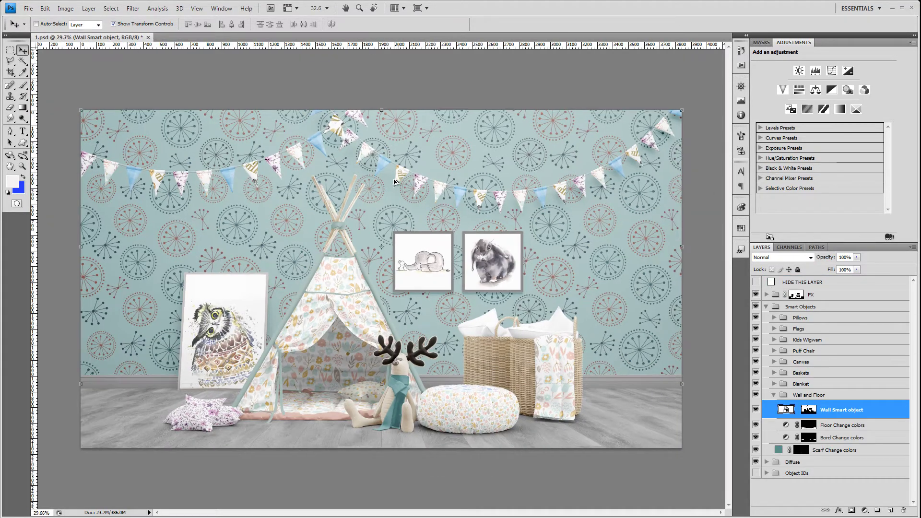
scroll(402, 177, "up", 1)
left_click_drag(432, 199, 445, 191)
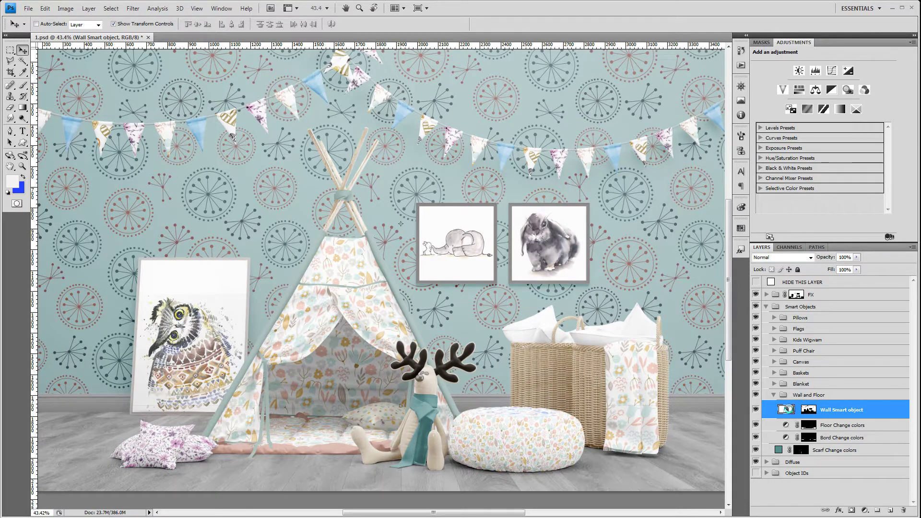
- Place the light-blue polka-dot image in the wall object, scaled to 146.5% at top-left
double_click(787, 409)
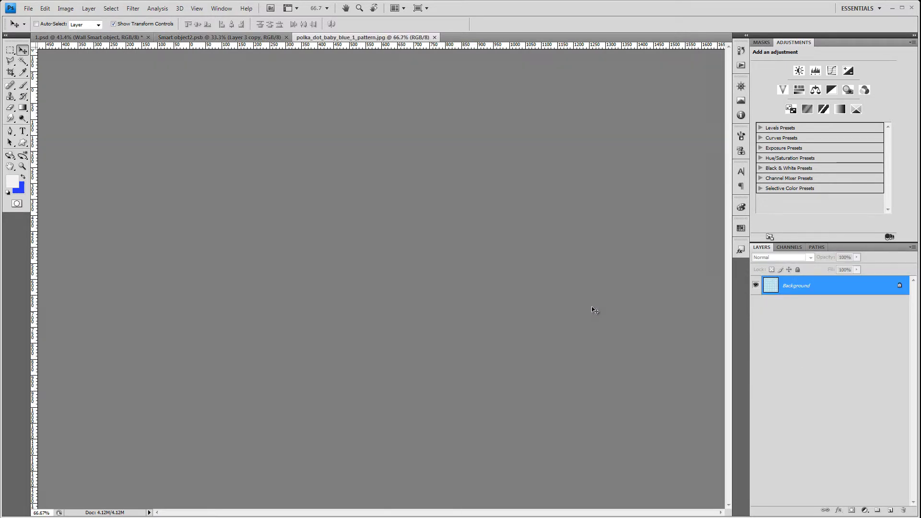
left_click_drag(613, 325, 534, 306)
left_click_drag(434, 280, 222, 202)
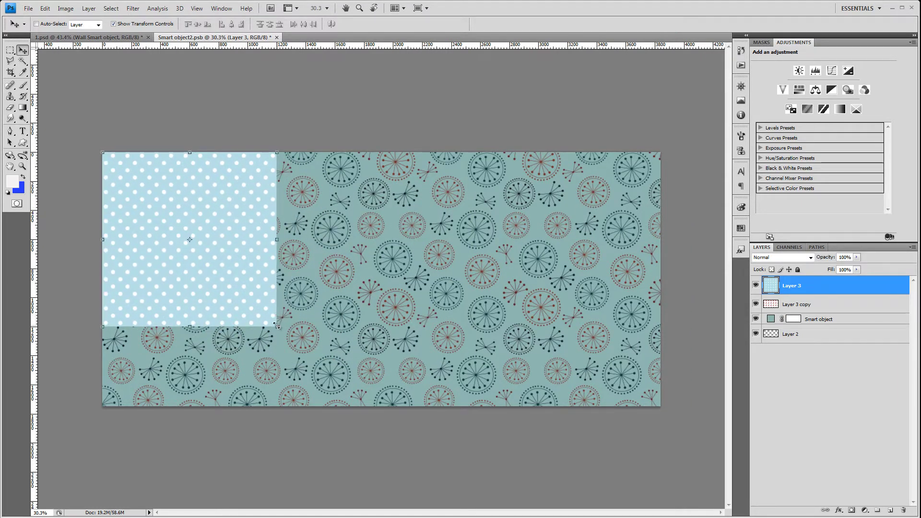
left_click_drag(277, 326, 357, 406)
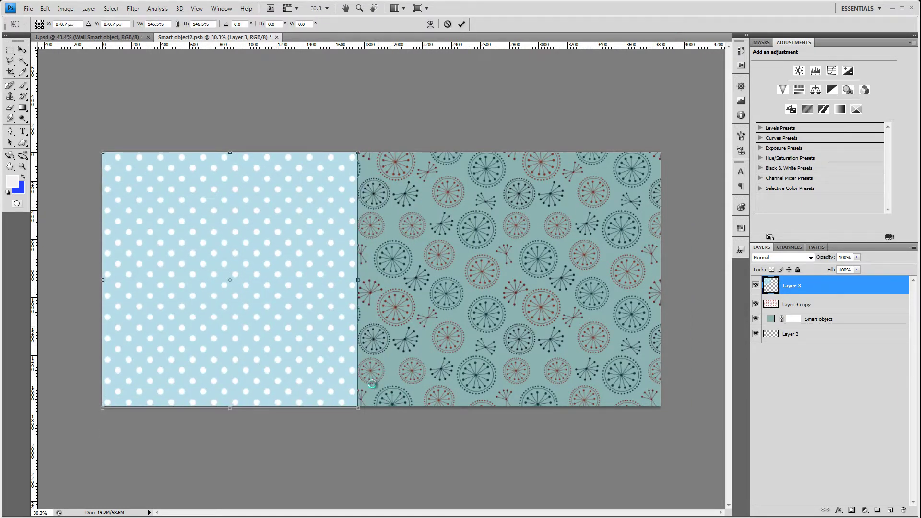
key("Return")
- Duplicate the polka-dot tile across the remaining circle strip and close the wall document
left_click_drag(205, 247, 469, 253)
key("ctrl+j")
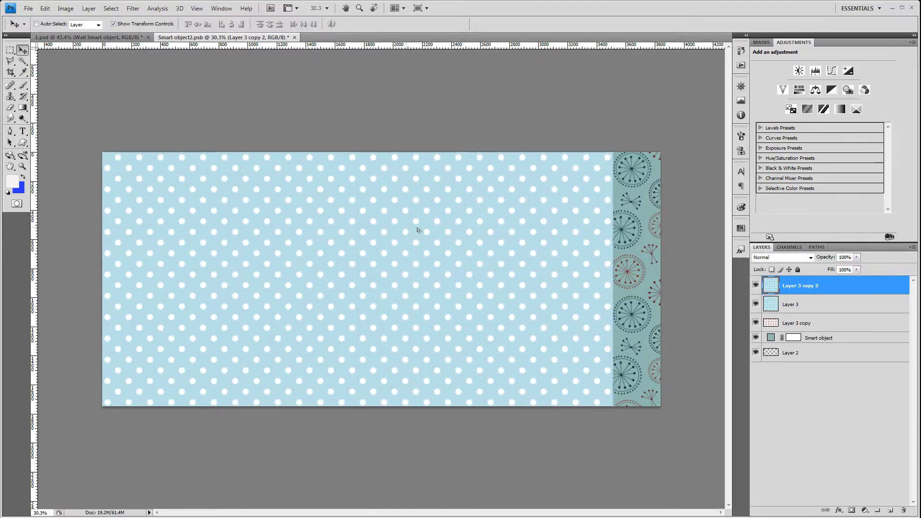
left_click_drag(418, 230, 665, 234)
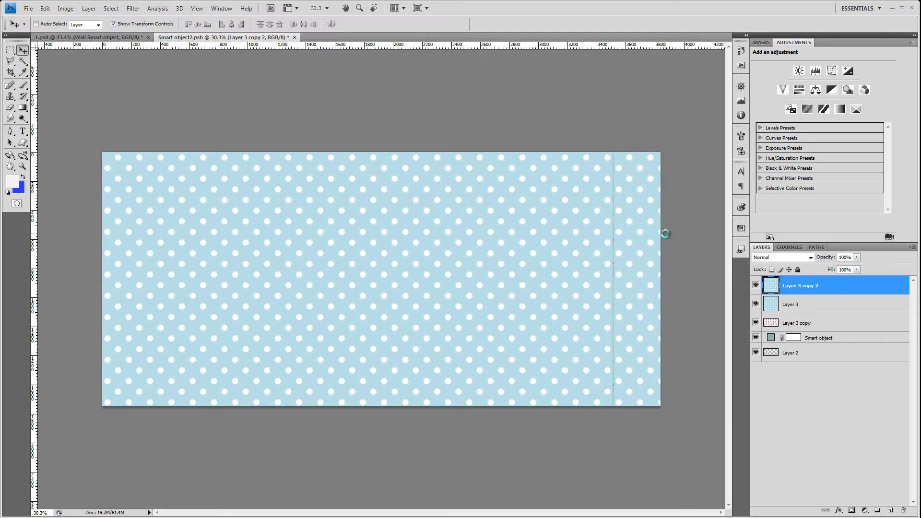
key("ctrl+j")
scroll(643, 238, "up", 5)
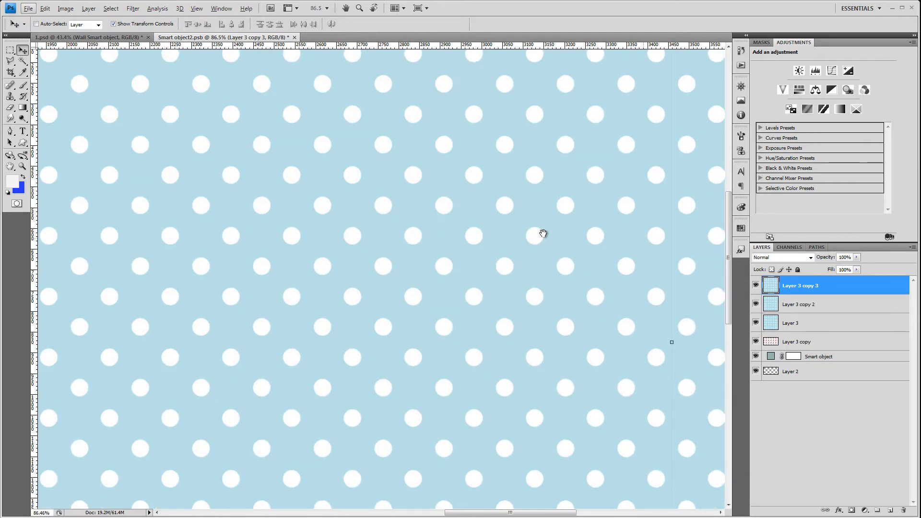
scroll(543, 233, "right", 3)
key("ctrl+w")
- Save the polka-dot wall into the mockup and locate the scarf colour layer
left_click(422, 213)
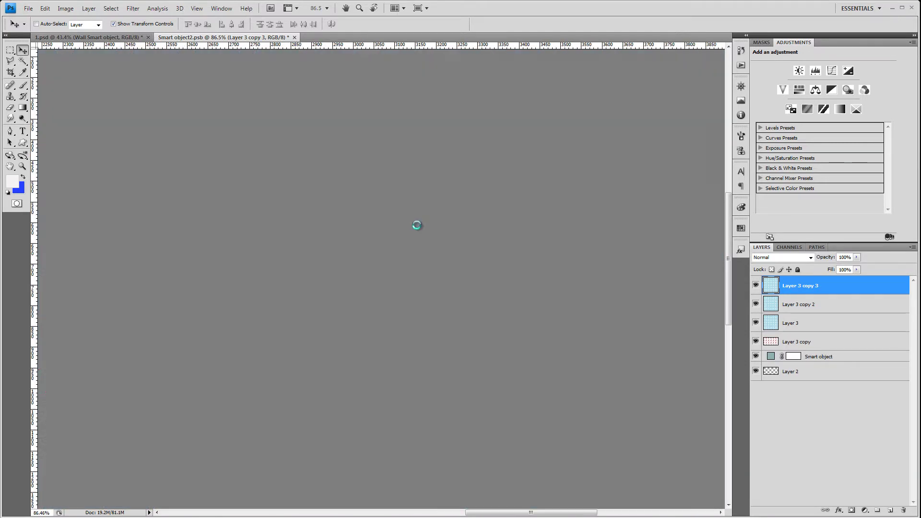
scroll(462, 234, "down", 1)
scroll(451, 234, "down", 1)
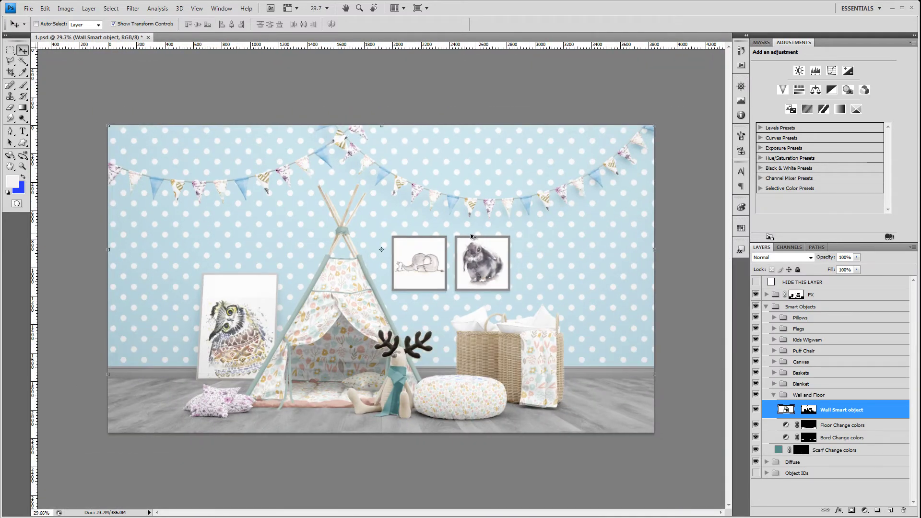
scroll(441, 234, "up", 2)
scroll(441, 235, "up", 1)
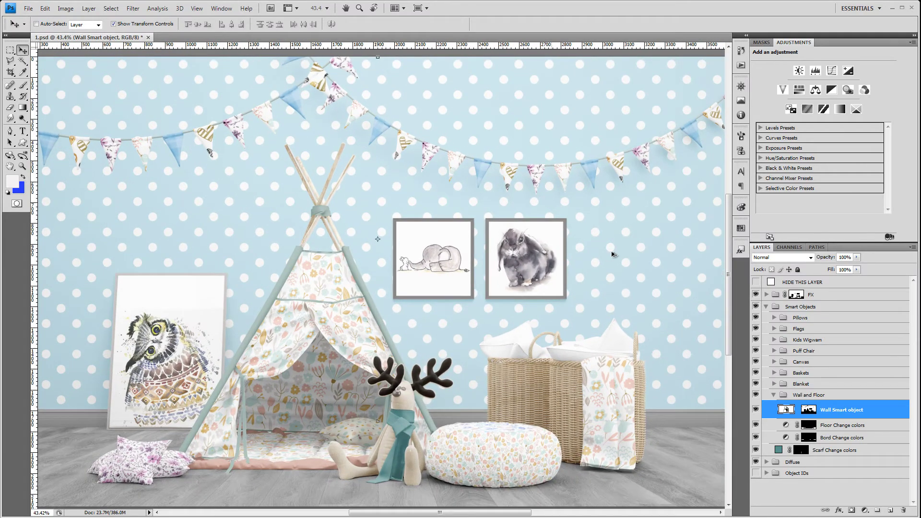
scroll(611, 253, "down", 1)
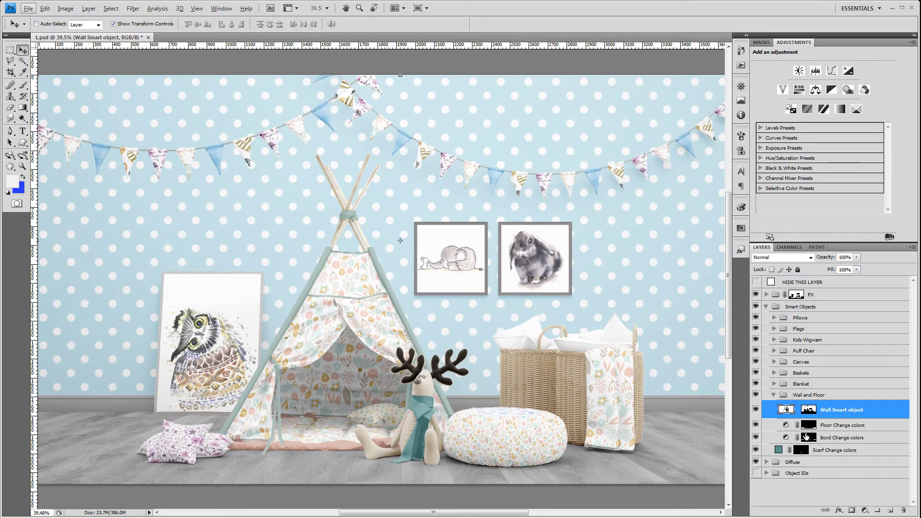
- Set the Scarf Change colors fill to the wall's pale blue, c3e1e9
double_click(780, 448)
left_click(540, 302)
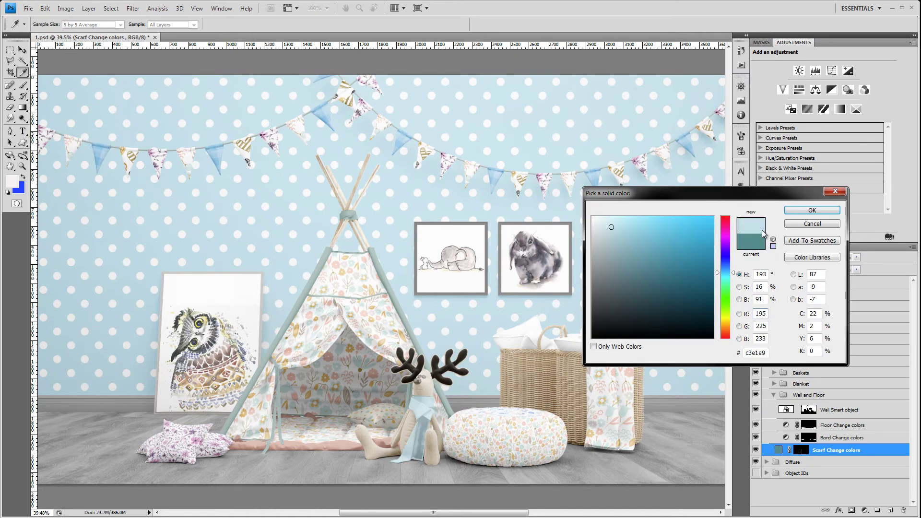
left_click(794, 211)
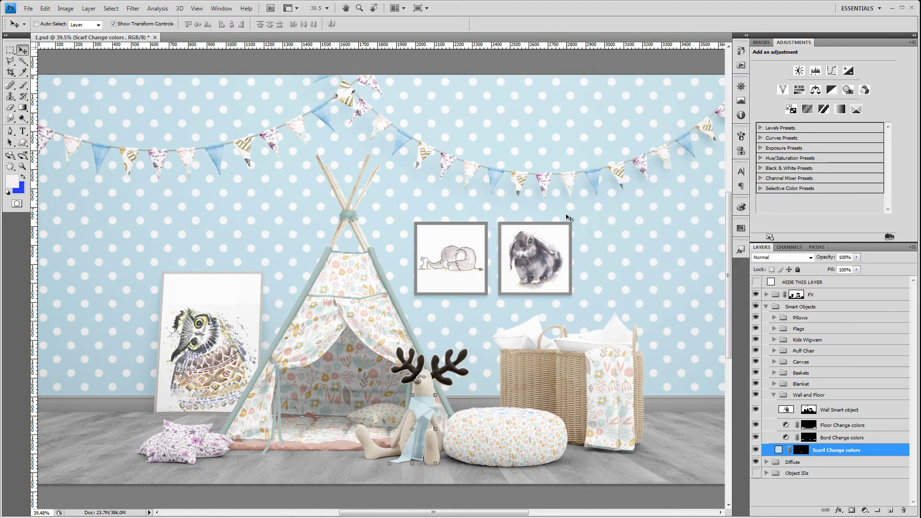